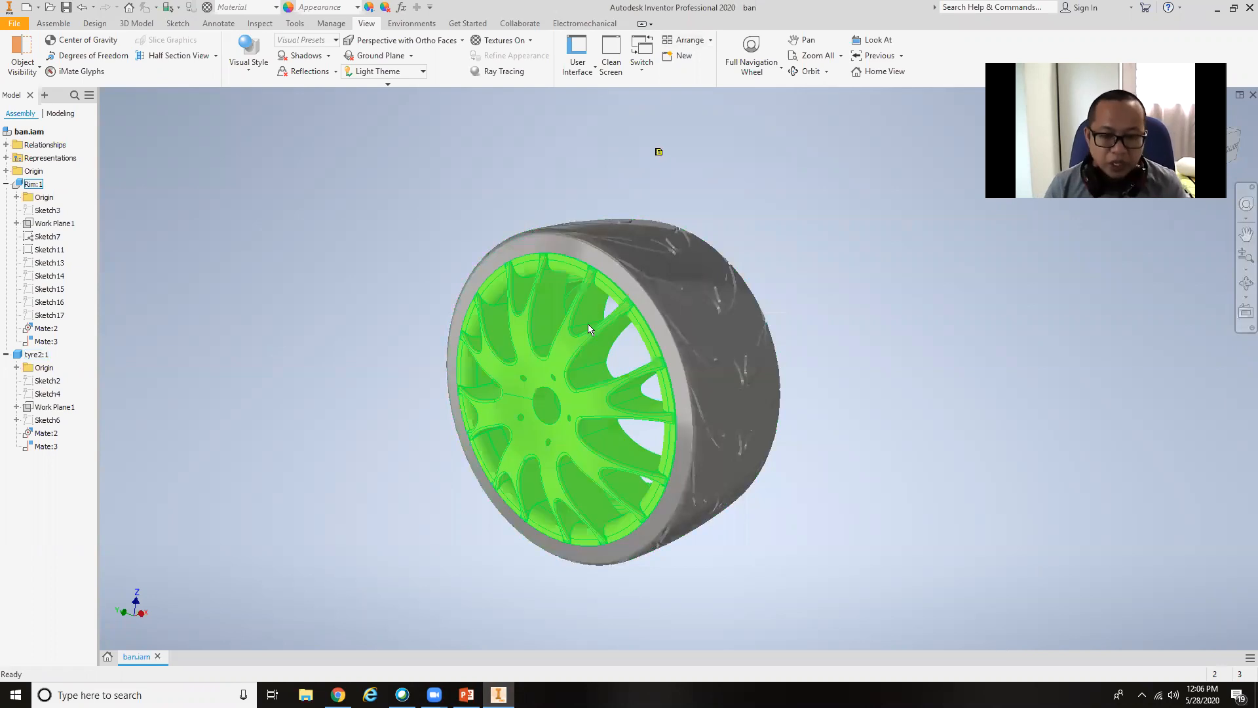
pyautogui.doubleClick(581, 314)
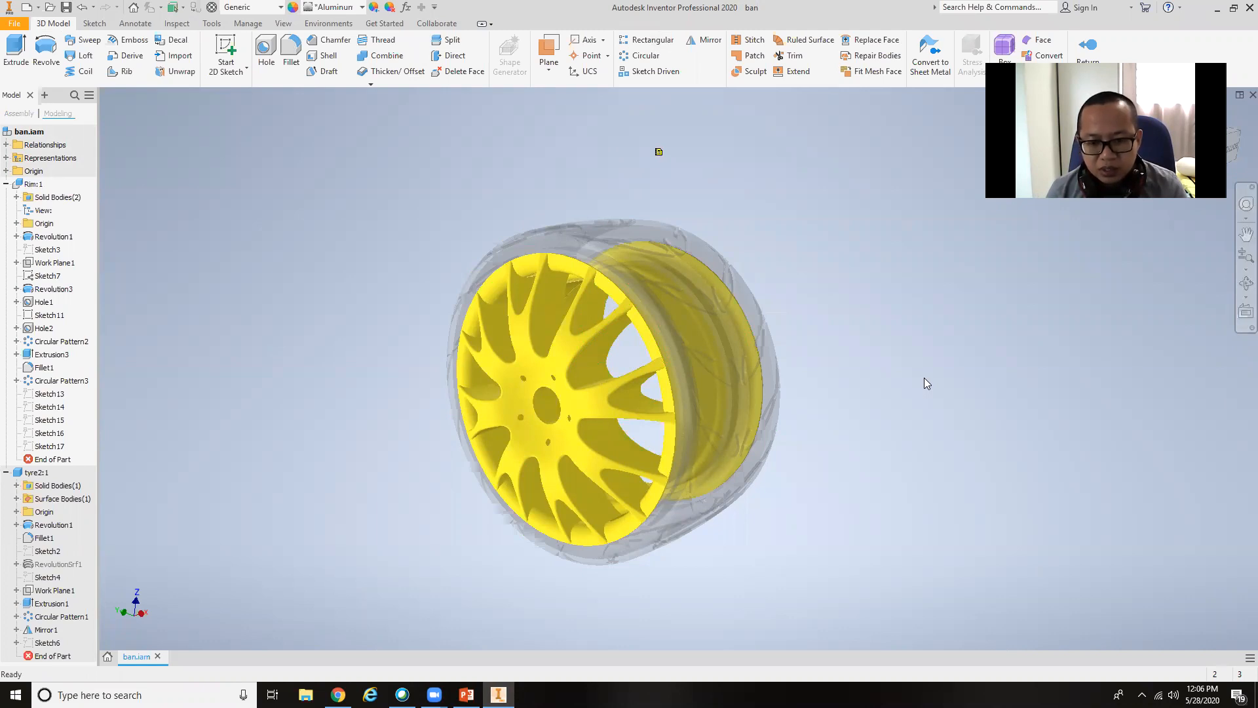
pyautogui.click(1088, 46)
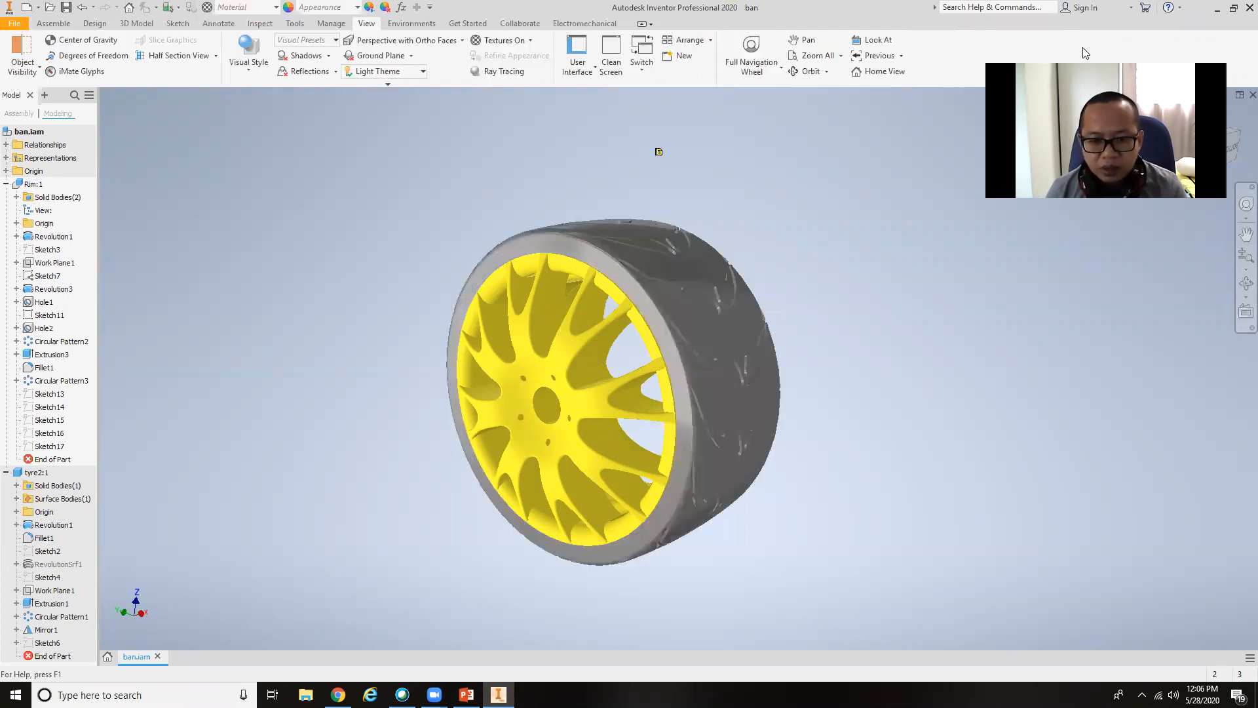
pyautogui.click(721, 336)
pyautogui.click(610, 386)
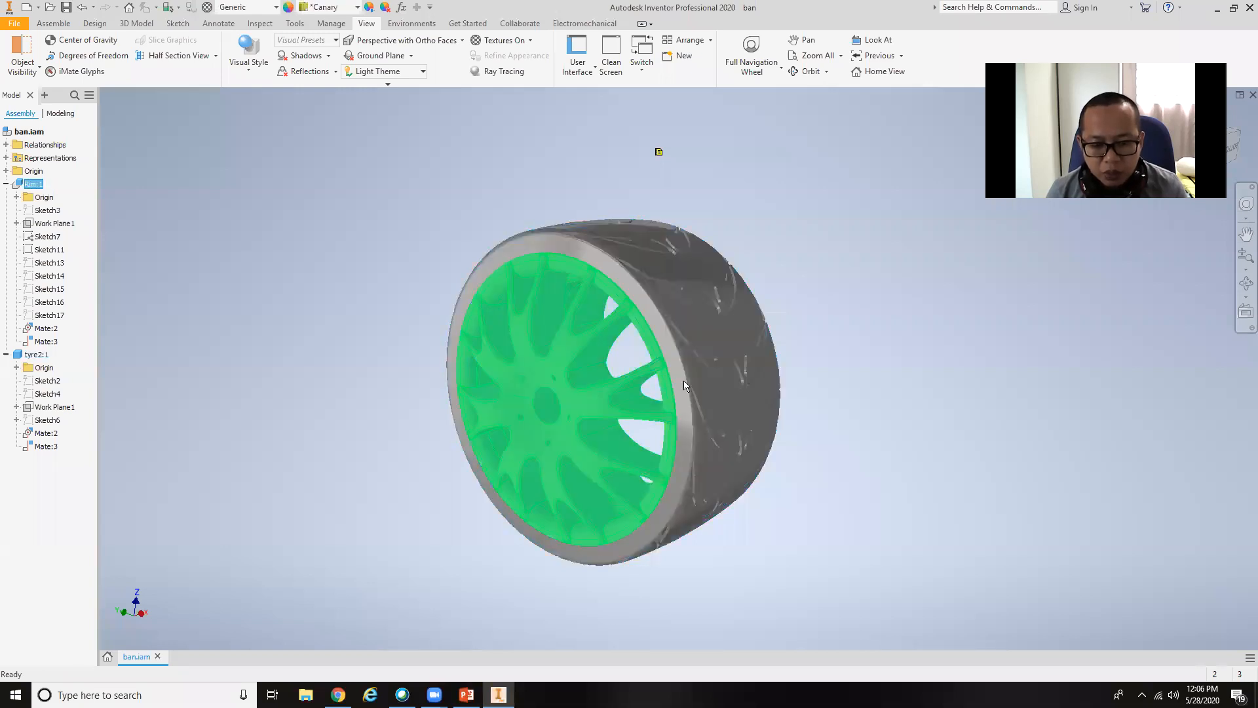
pyautogui.click(709, 376)
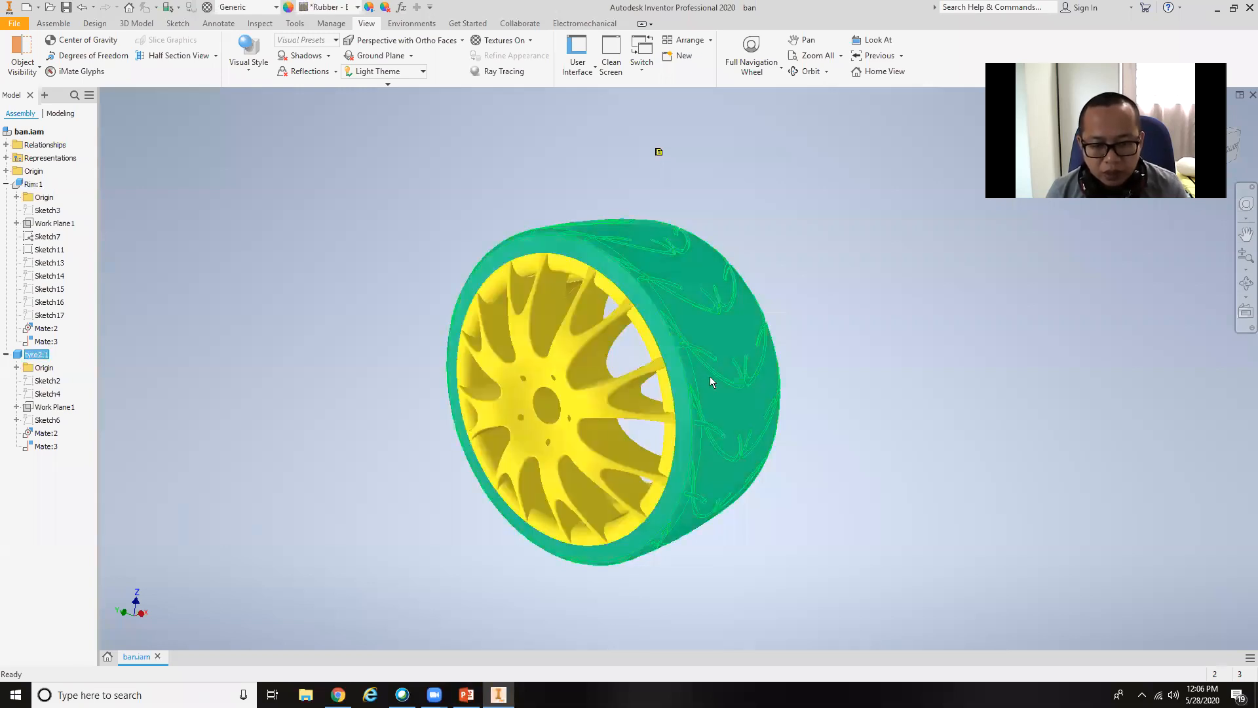
# Apply the Copper - Polished appearance to the rim component.
pyautogui.click(575, 389)
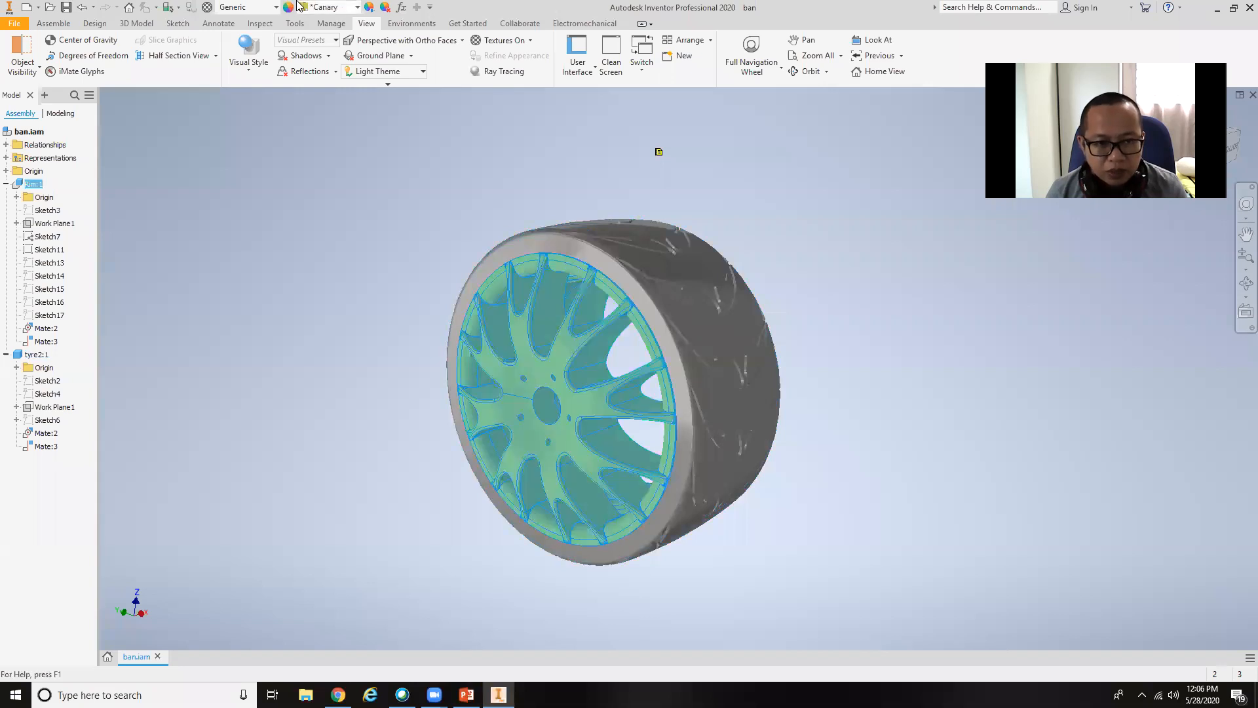
pyautogui.click(357, 7)
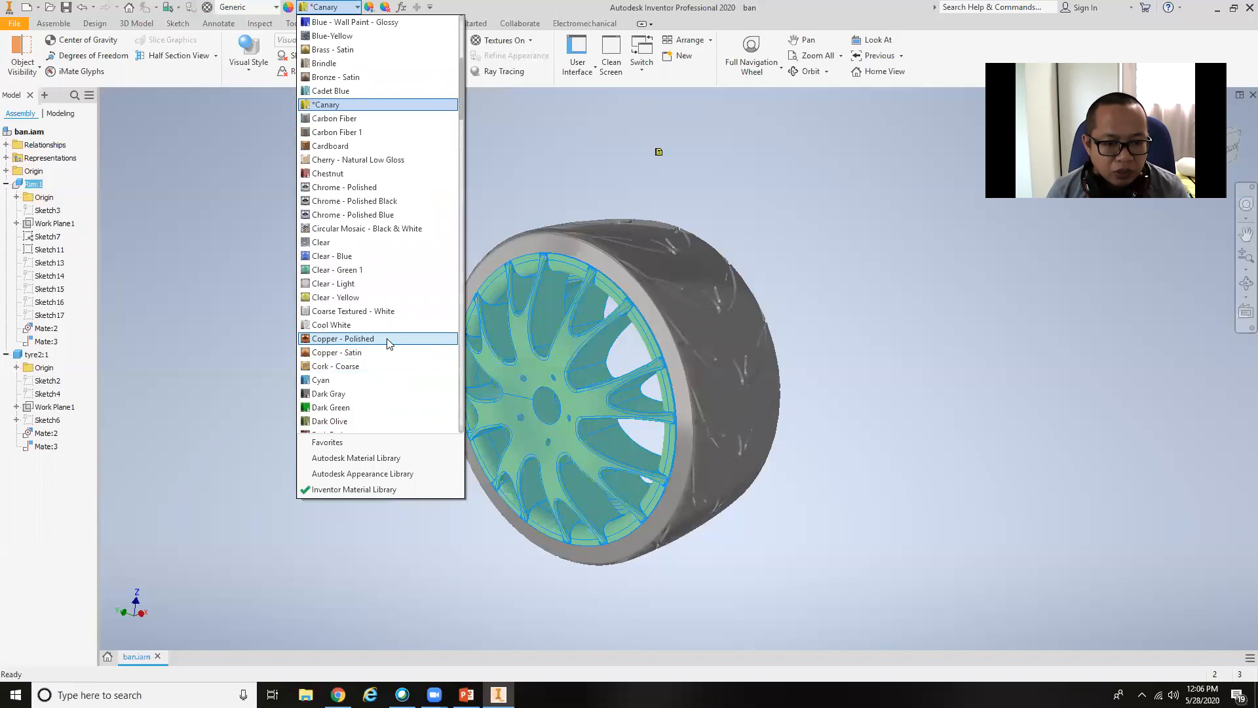
pyautogui.click(389, 339)
pyautogui.click(979, 439)
pyautogui.keyDown('shift'); pyautogui.moveTo(817, 450); pyautogui.dragTo(749, 432, button='middle'); pyautogui.keyUp('shift')
pyautogui.click(709, 327)
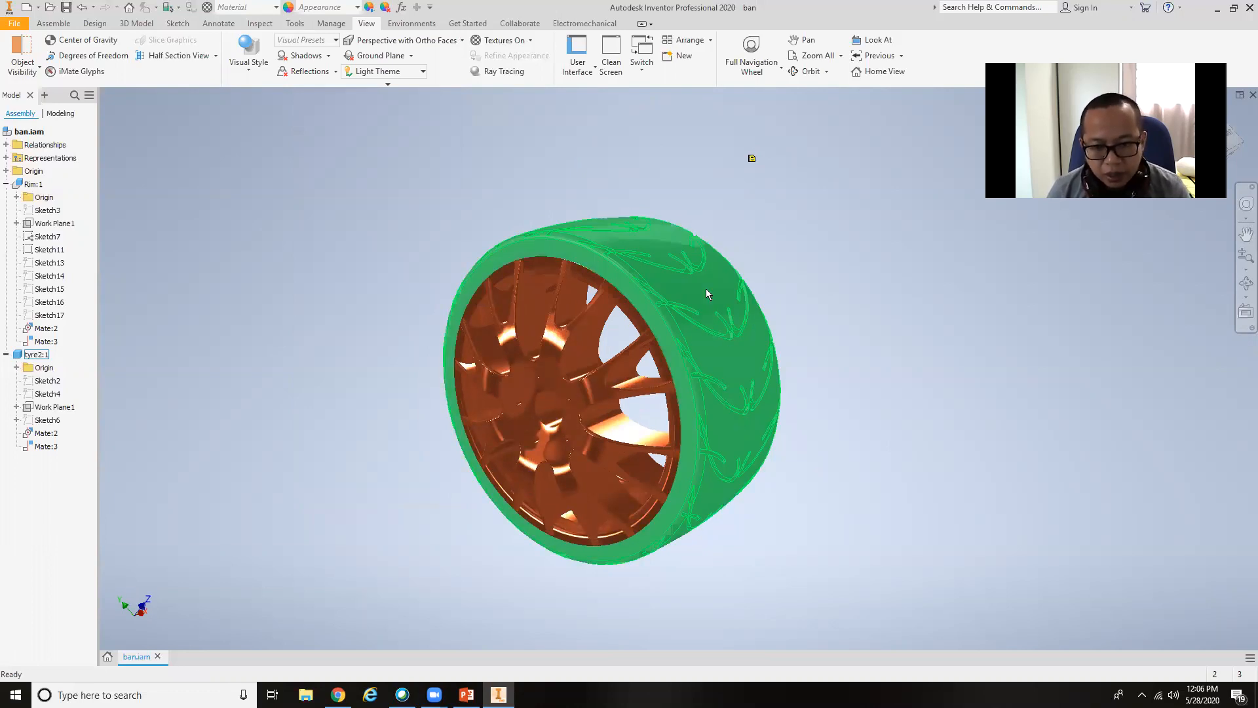
pyautogui.click(690, 311)
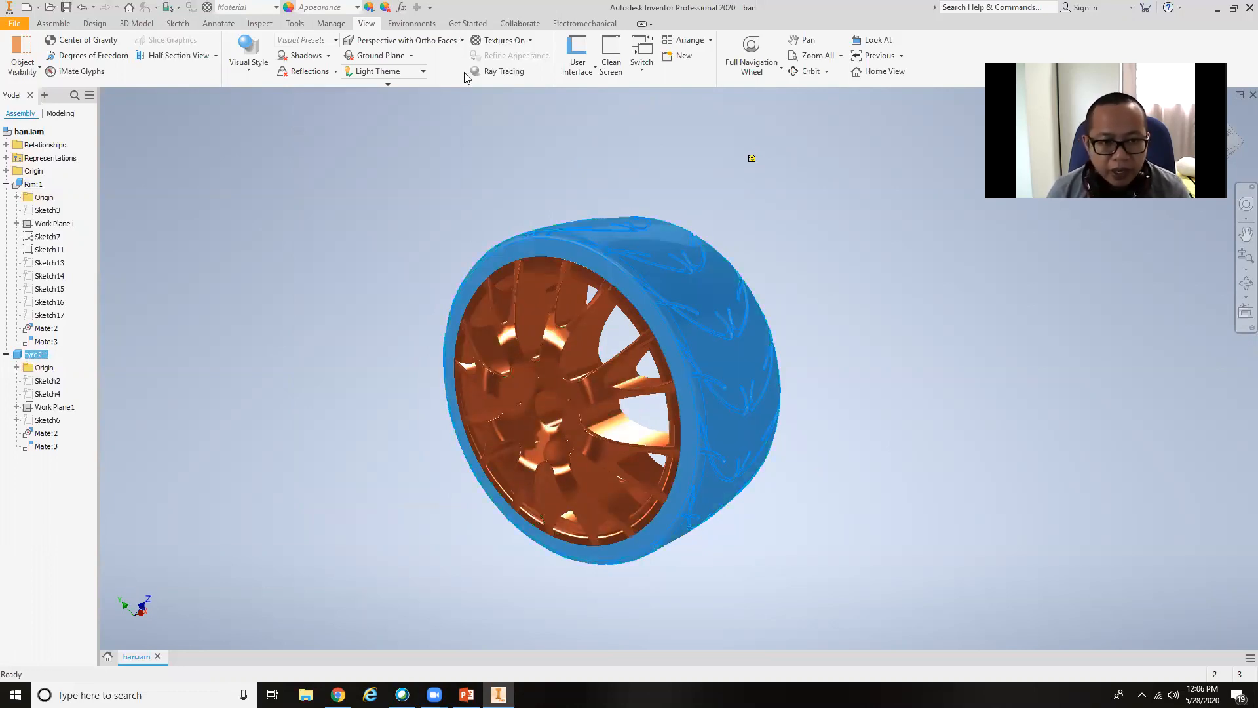
pyautogui.click(342, 8)
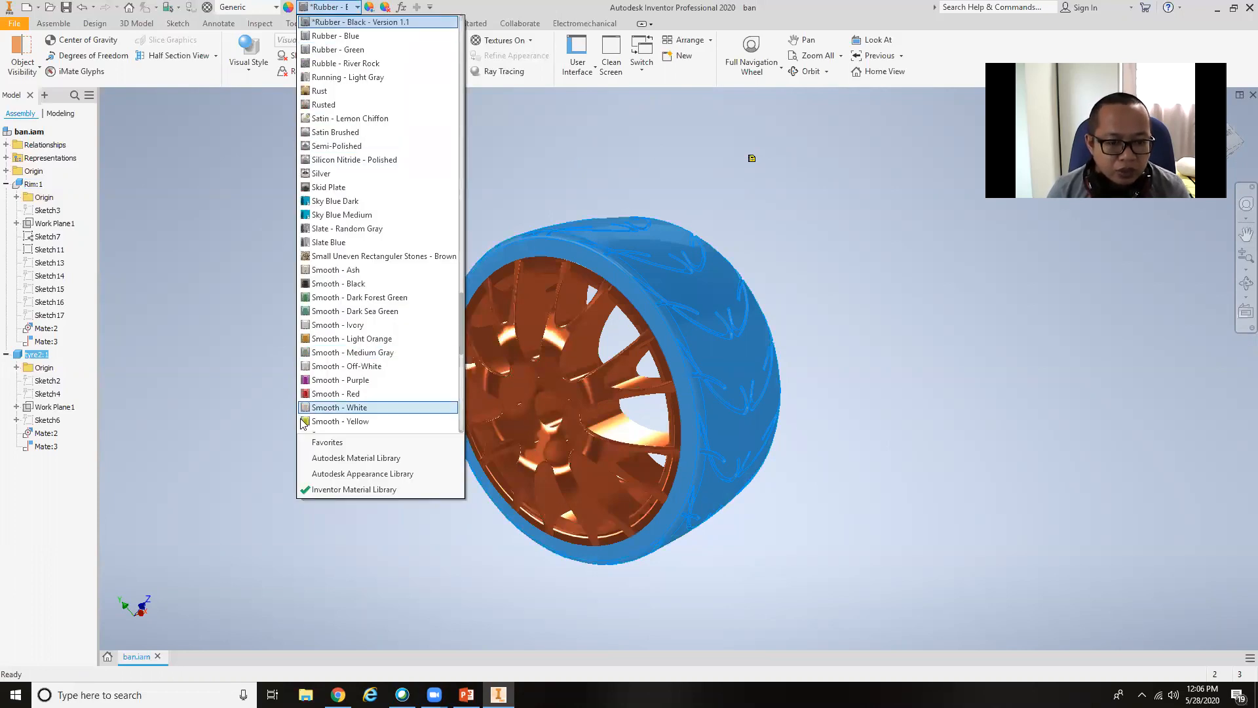
pyautogui.scroll(-5, 402, 397)
pyautogui.scroll(-5, 381, 377)
pyautogui.scroll(4, 381, 369)
pyautogui.scroll(-7, 381, 368)
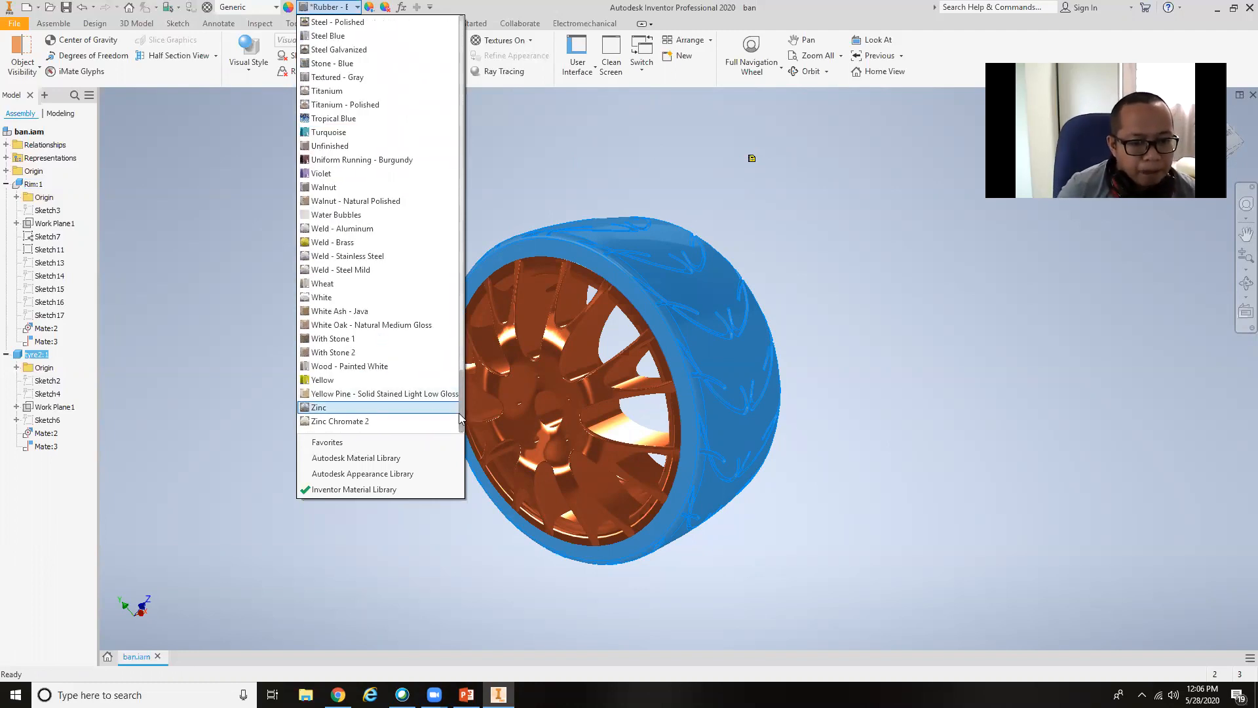
pyautogui.click(466, 386)
pyautogui.click(935, 301)
# Apply the Rubber - Black appearance to the tyre component.
pyautogui.click(693, 309)
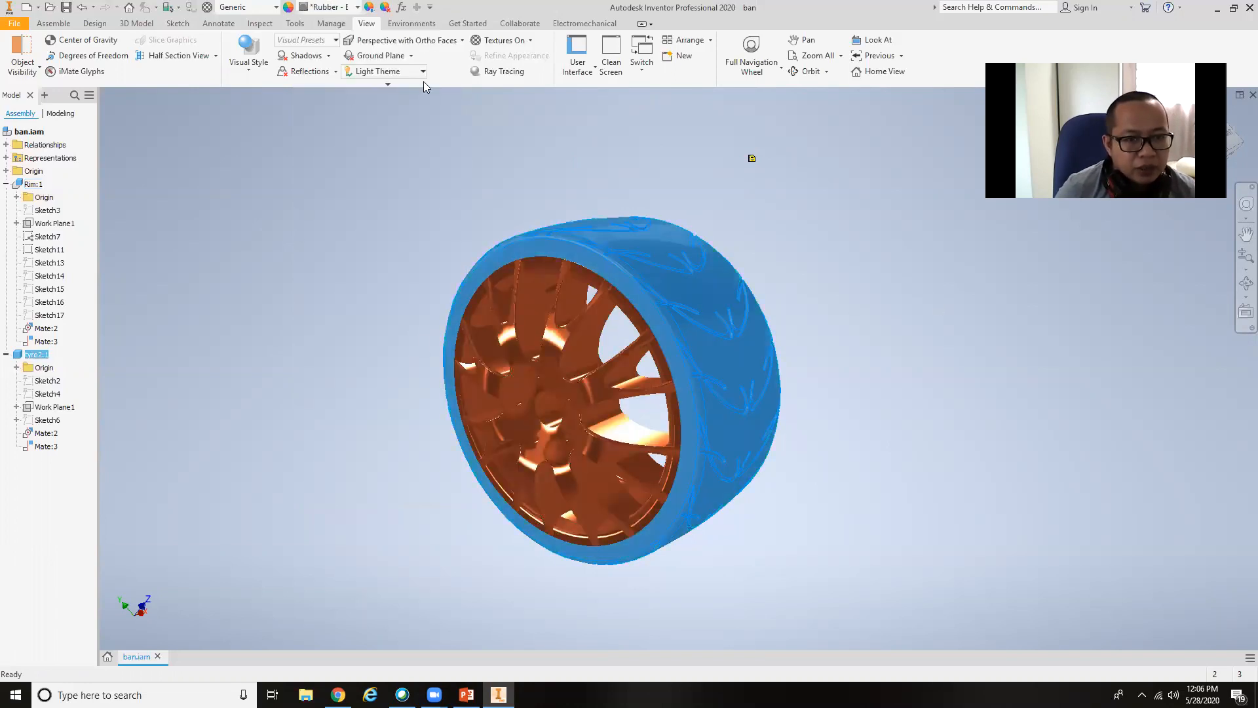
pyautogui.click(358, 8)
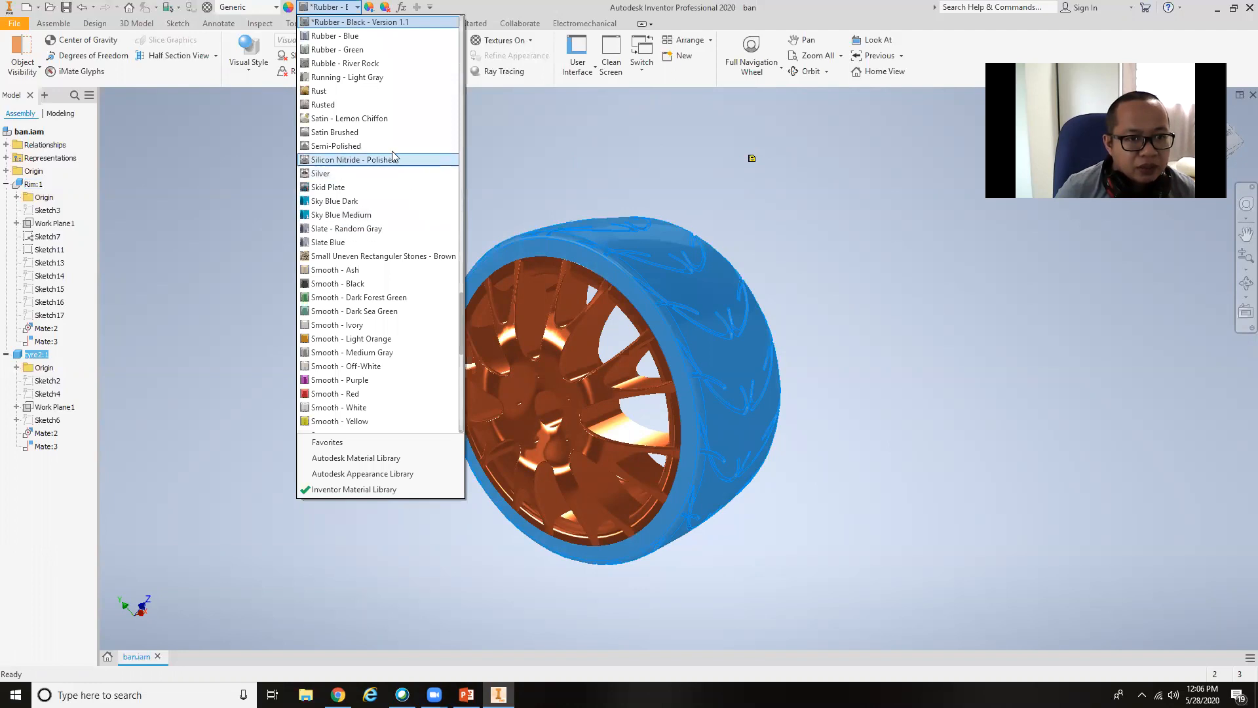
pyautogui.scroll(2, 367, 117)
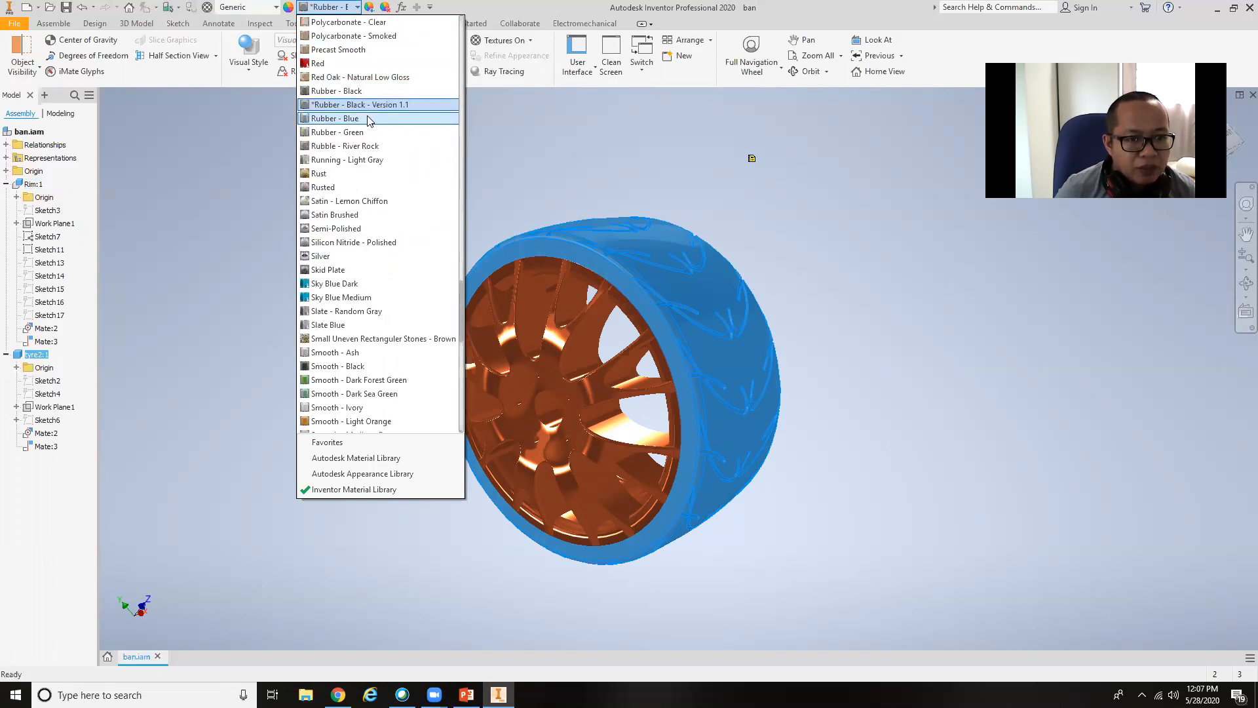
pyautogui.click(373, 92)
# Turn on shadows for the wheel assembly and view it from a side angle.
pyautogui.keyDown('shift'); pyautogui.moveTo(941, 427); pyautogui.dragTo(944, 396, button='middle'); pyautogui.keyUp('shift')
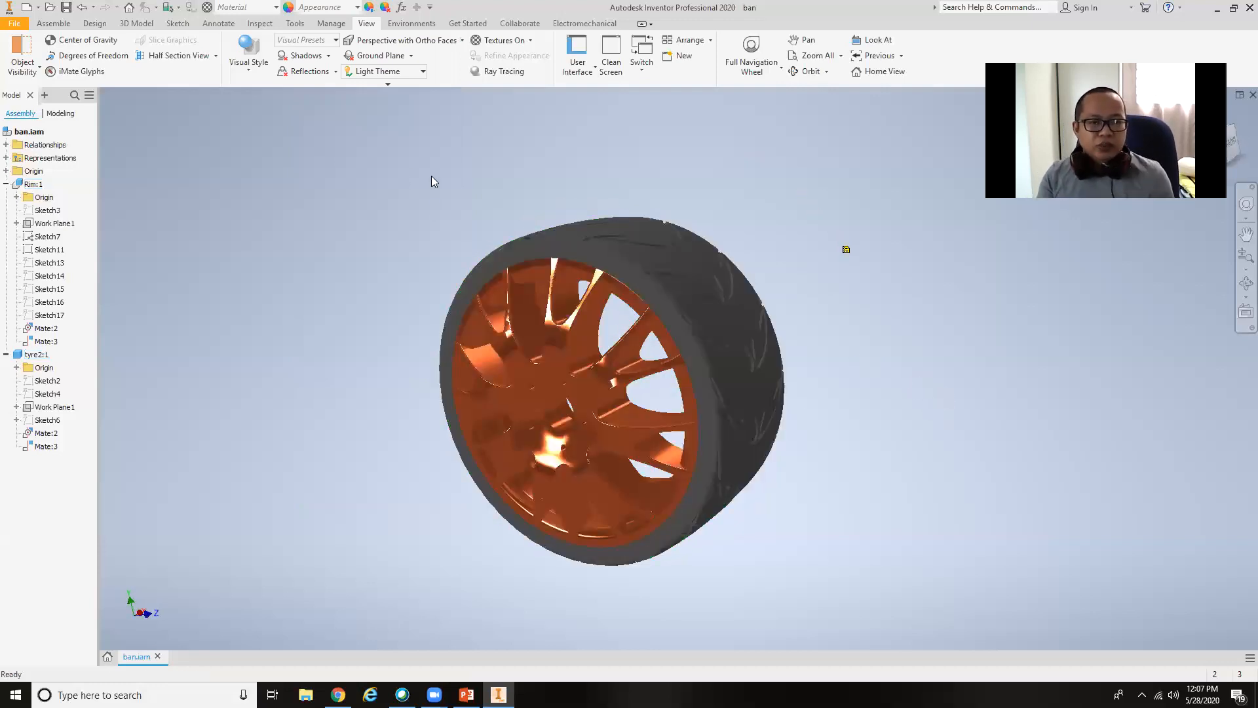
pyautogui.click(315, 59)
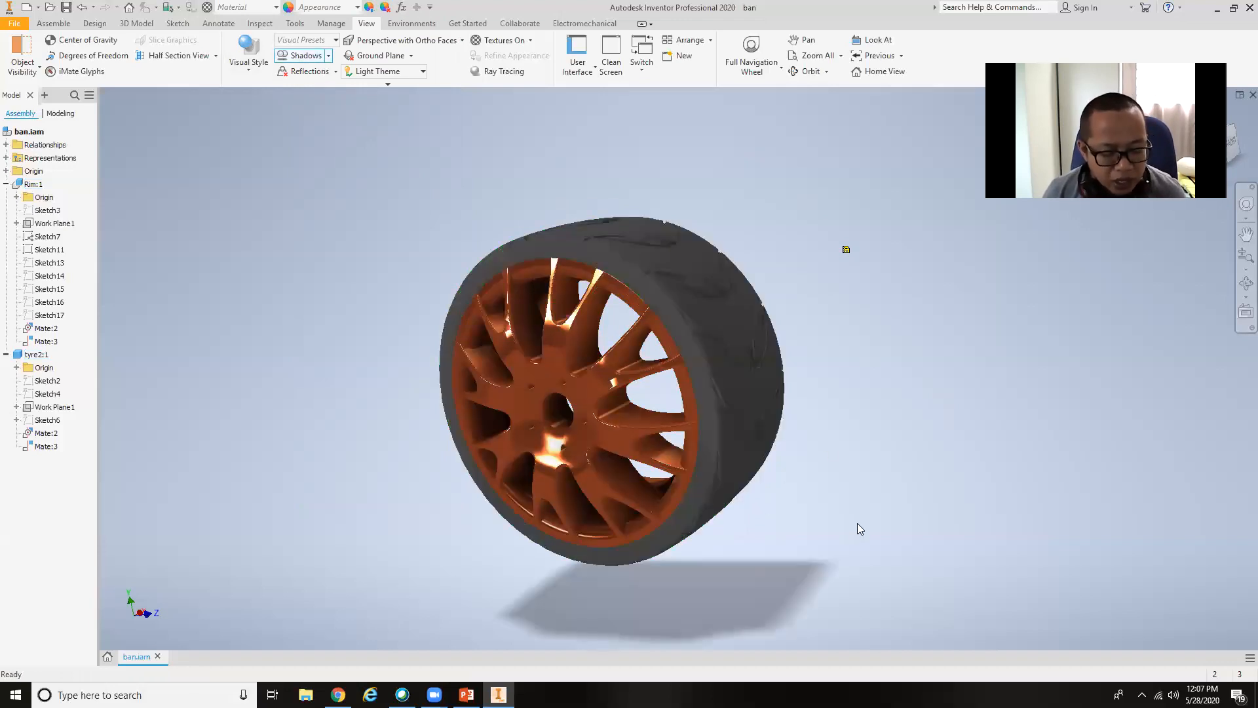
pyautogui.keyDown('shift'); pyautogui.moveTo(862, 513); pyautogui.dragTo(826, 515, button='middle'); pyautogui.keyUp('shift')
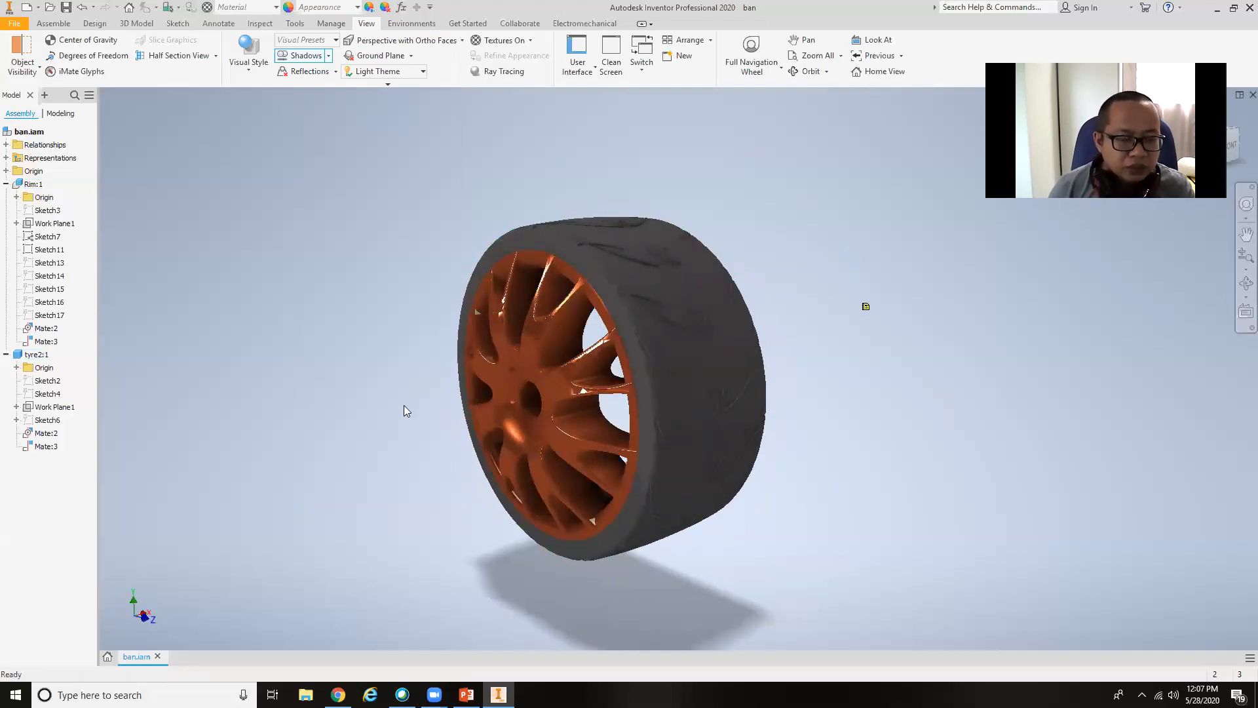
# In the shadow settings of the Light Theme style, set density to 22, softness to 61 and ambient shadows to 65.
pyautogui.click(329, 57)
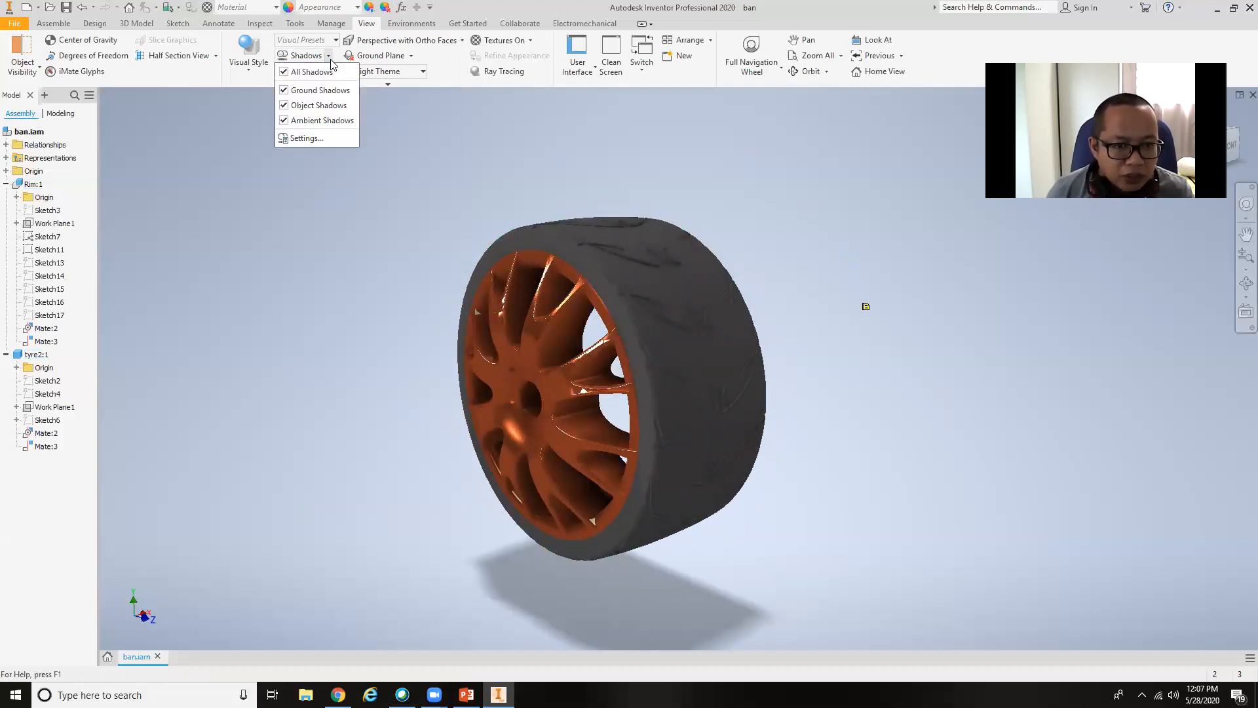
pyautogui.click(314, 138)
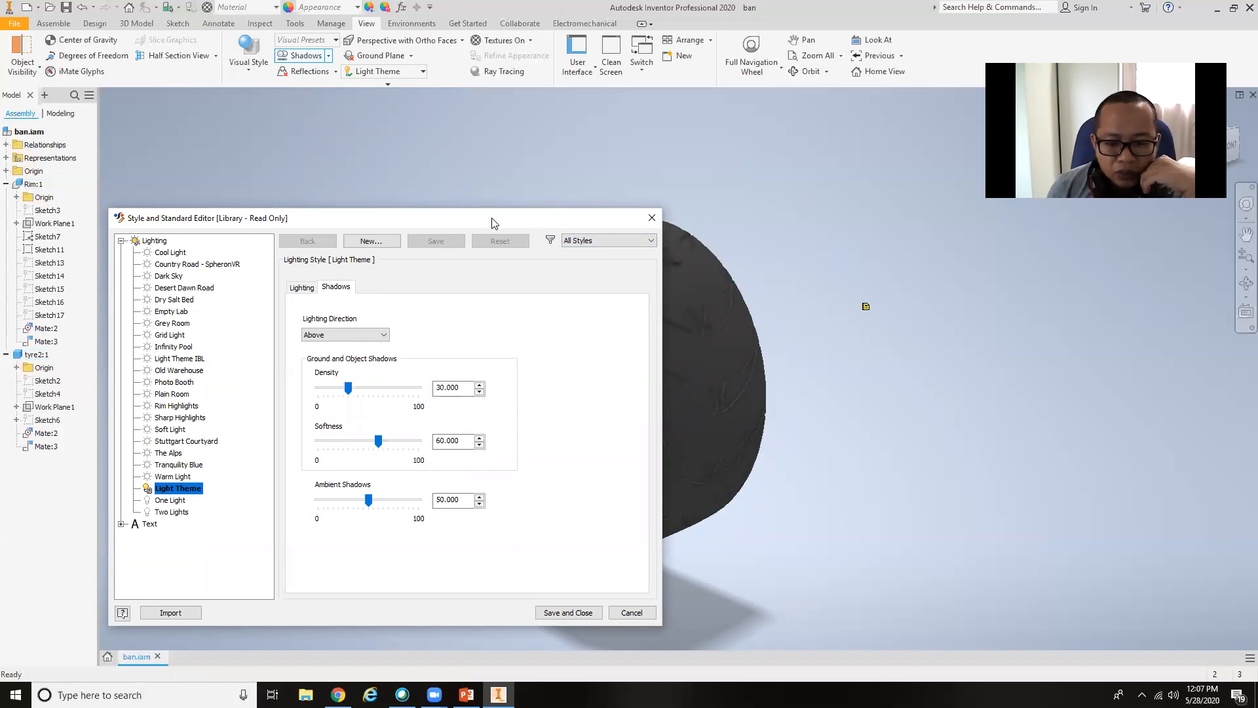
pyautogui.moveTo(493, 223); pyautogui.dragTo(1175, 202)
pyautogui.moveTo(1031, 366); pyautogui.dragTo(1063, 419)
pyautogui.moveTo(1053, 484)
pyautogui.mouseDown()
pyautogui.moveTo(1107, 485)
pyautogui.moveTo(1065, 486)
pyautogui.mouseUp()
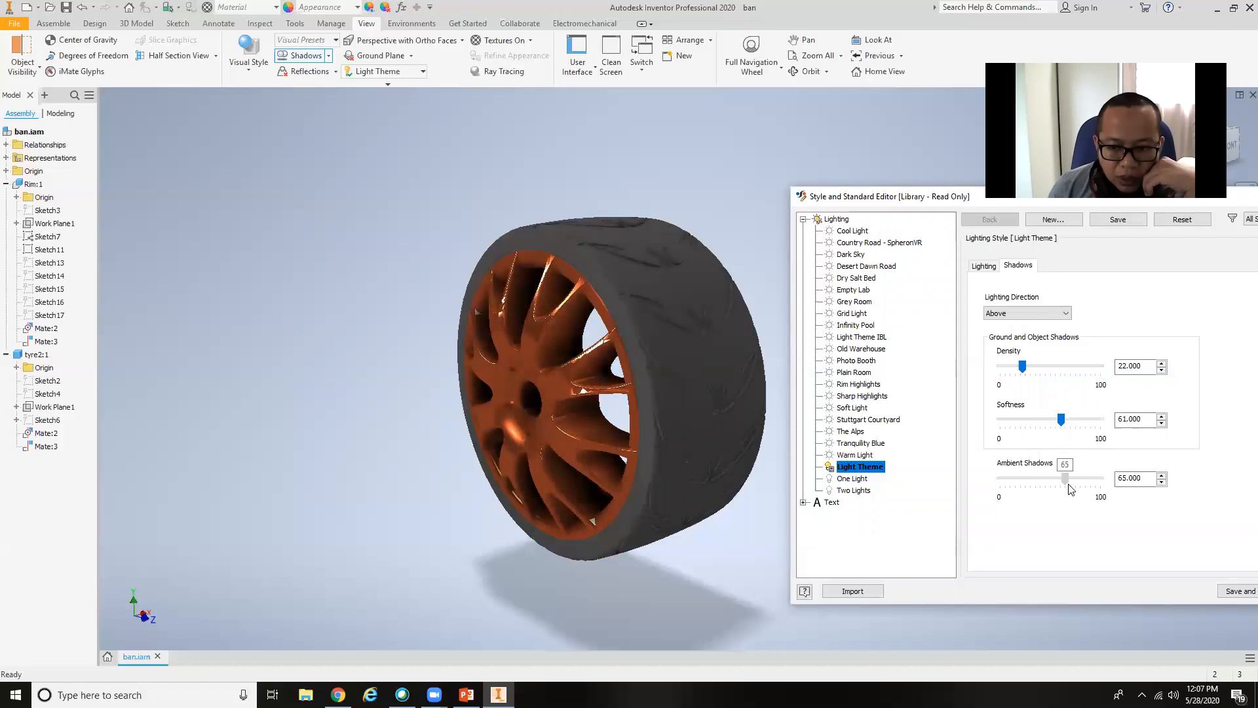
# Set the Light Theme's brightness for all lights to 79 and ambience to 90, and raise Light2's own brightness slightly.
pyautogui.click(985, 268)
pyautogui.moveTo(1046, 469)
pyautogui.mouseDown()
pyautogui.moveTo(1007, 469)
pyautogui.moveTo(1093, 477)
pyautogui.moveTo(1047, 469)
pyautogui.moveTo(1069, 469)
pyautogui.mouseUp()
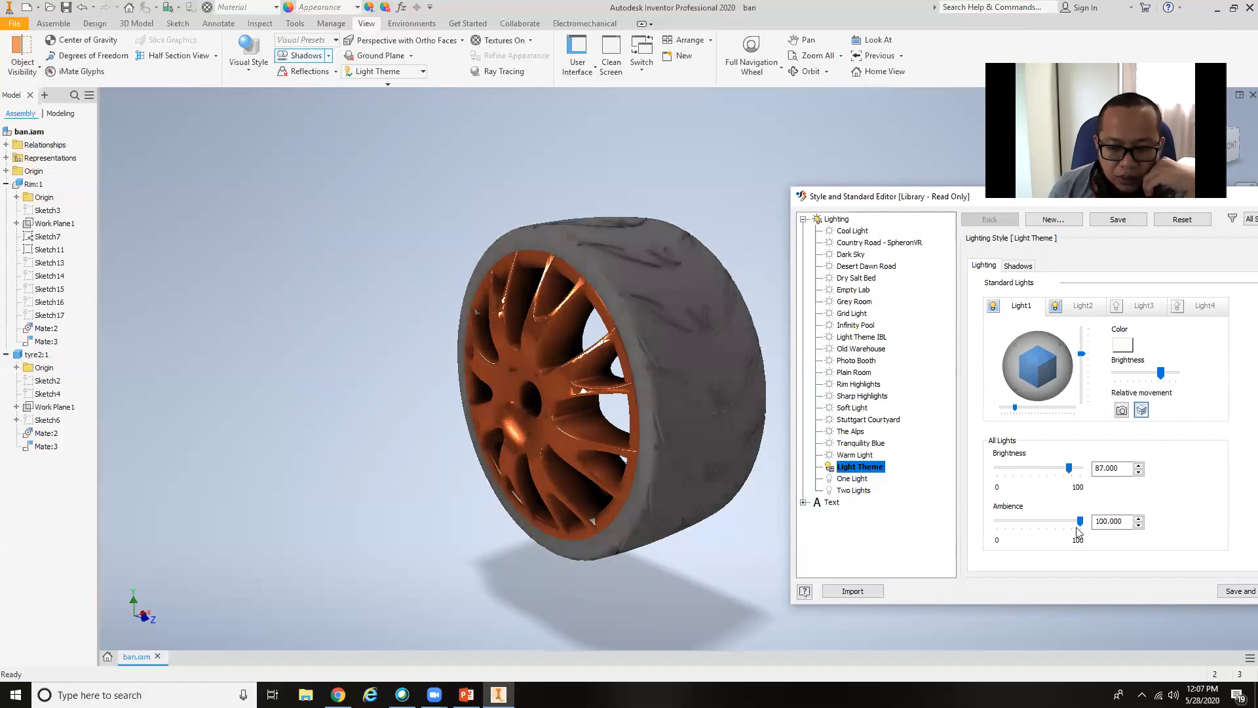
pyautogui.moveTo(1065, 521)
pyautogui.mouseDown()
pyautogui.moveTo(1006, 521)
pyautogui.moveTo(1080, 520)
pyautogui.mouseUp()
pyautogui.click(1074, 306)
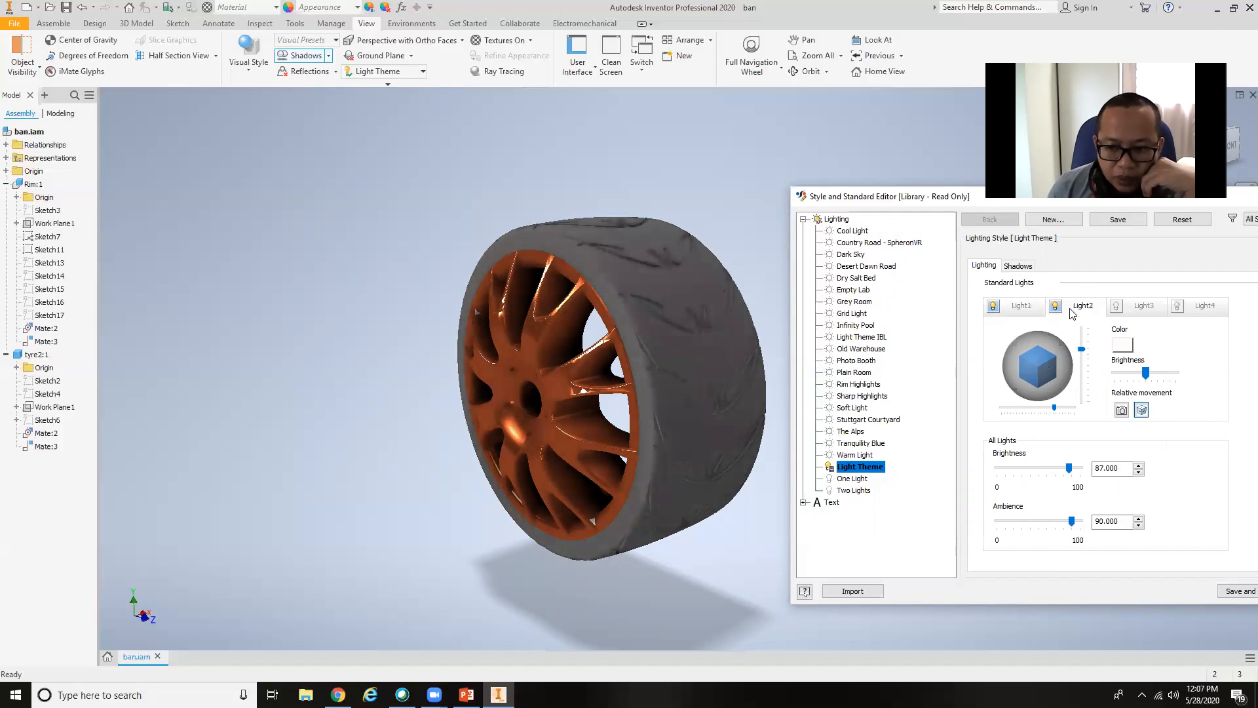
pyautogui.moveTo(1069, 469)
pyautogui.mouseDown()
pyautogui.moveTo(1020, 469)
pyautogui.moveTo(1078, 479)
pyautogui.moveTo(1063, 482)
pyautogui.mouseUp()
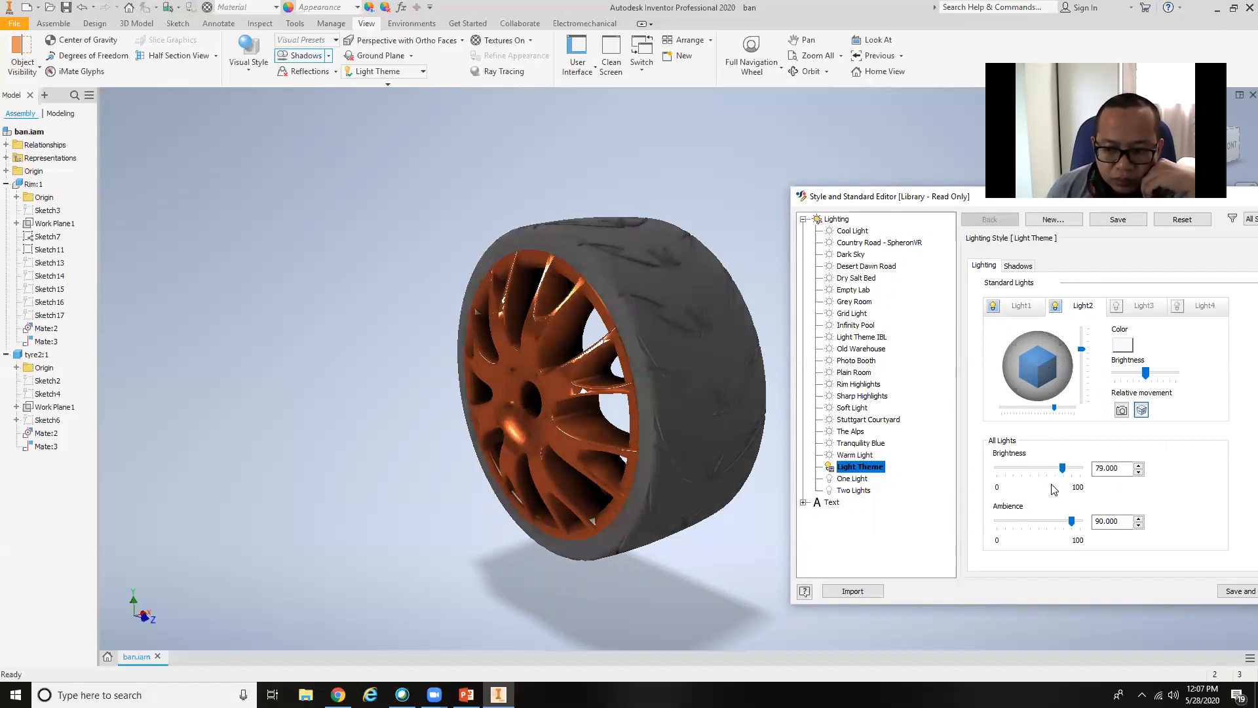
pyautogui.moveTo(1146, 371); pyautogui.dragTo(1155, 372)
# Set the color of Light2 to yellow.
pyautogui.click(1121, 348)
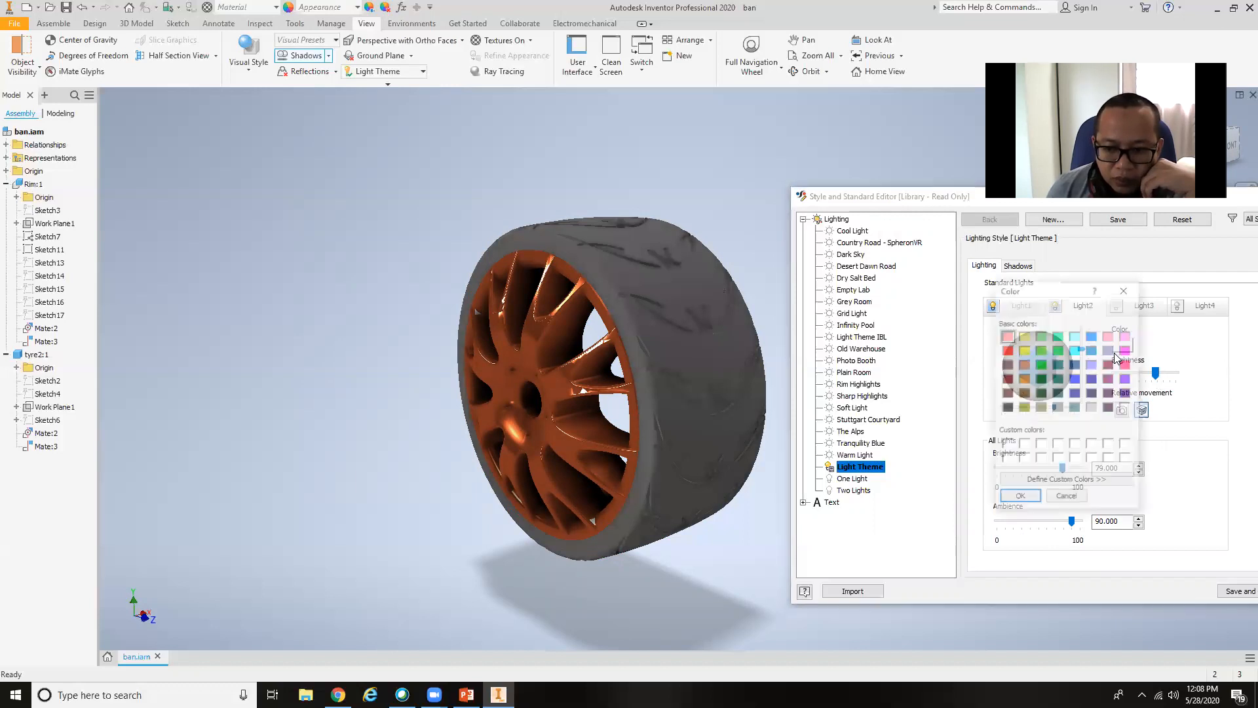
pyautogui.click(1025, 349)
pyautogui.click(1021, 502)
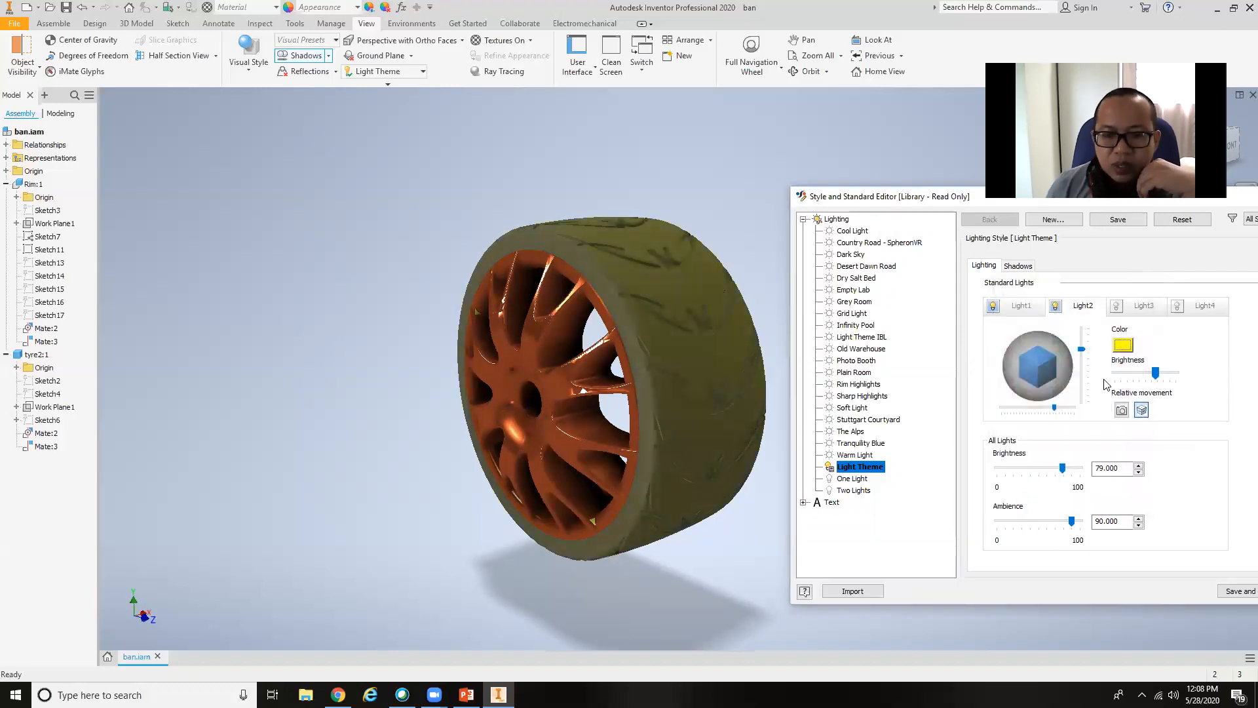
# Set the color of Light2 back to white and close the style editor.
pyautogui.click(1123, 345)
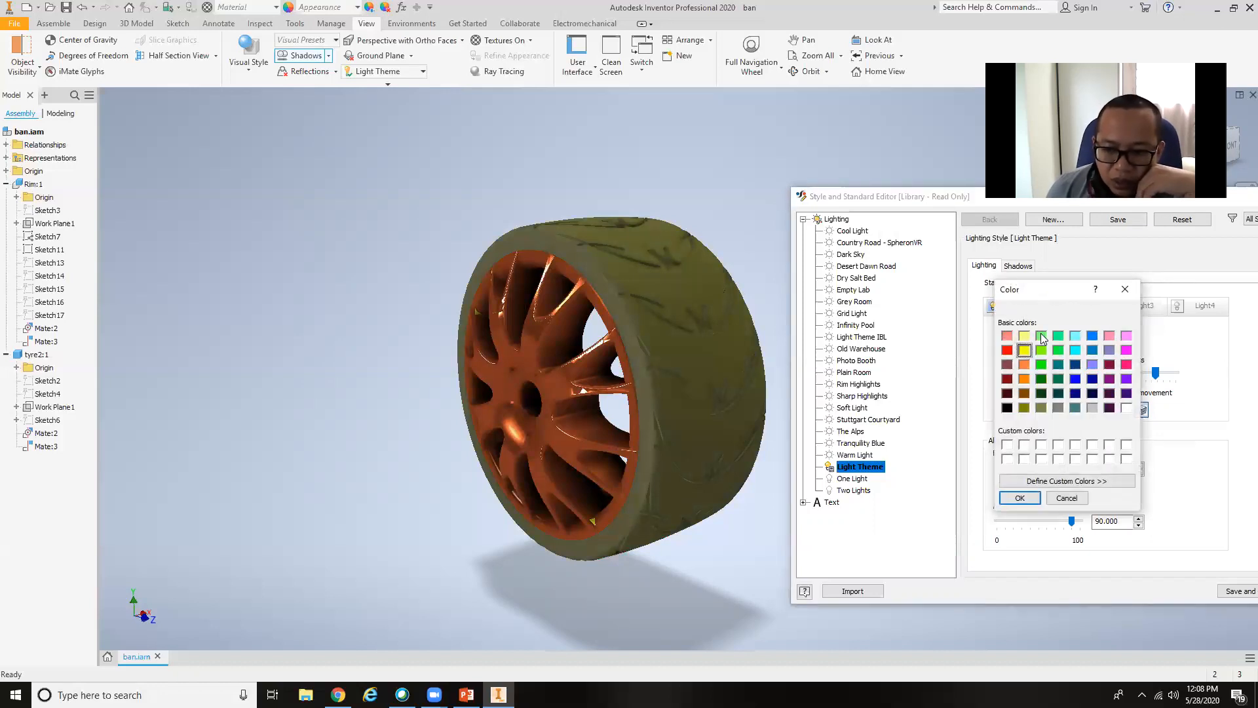
pyautogui.click(1127, 407)
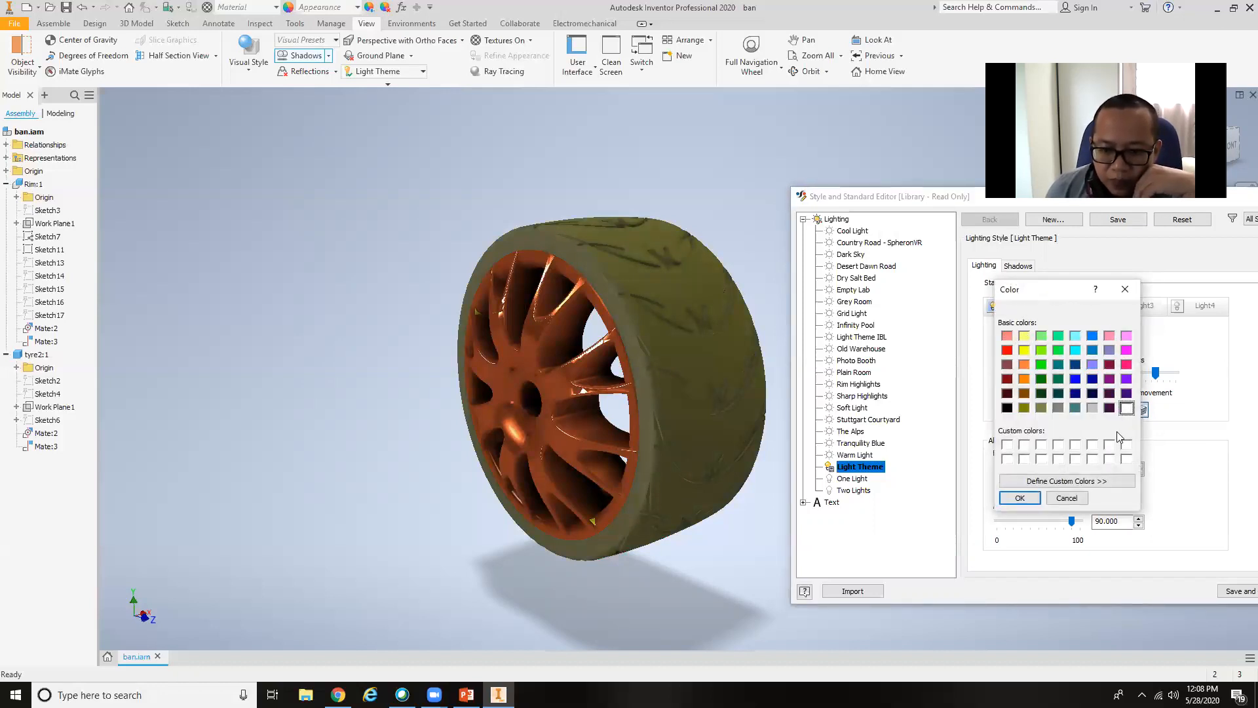
pyautogui.click(1015, 500)
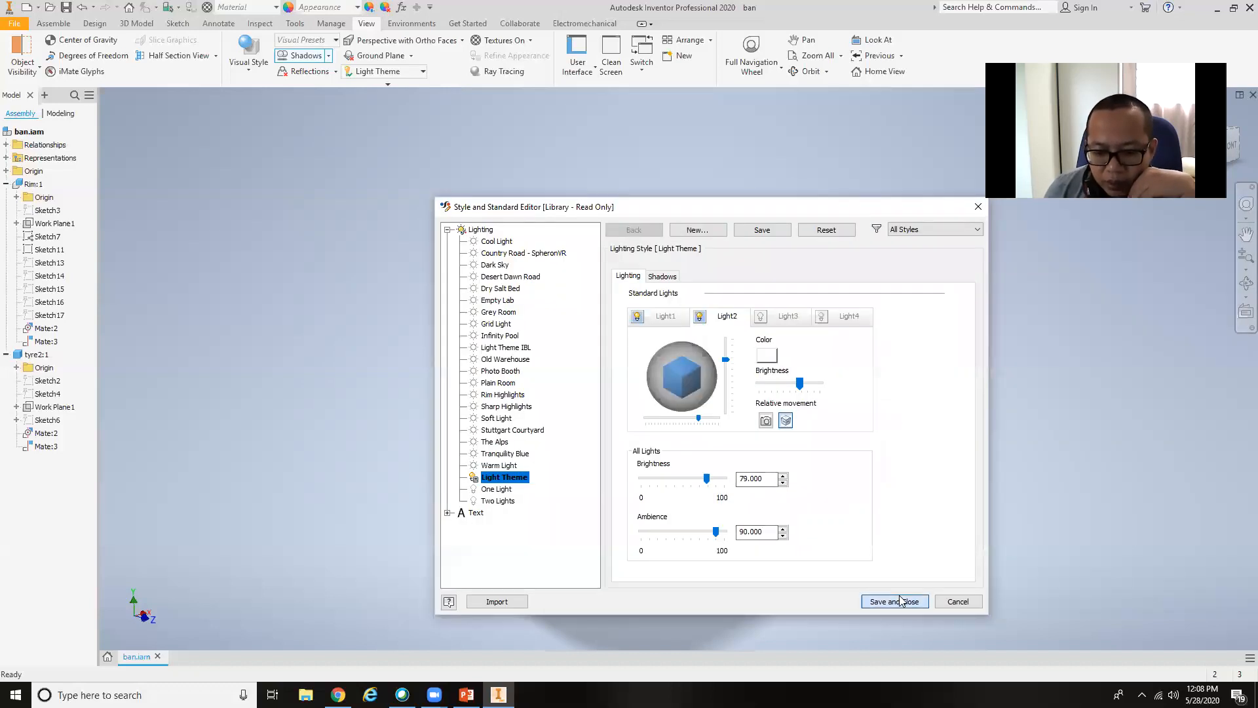
pyautogui.click(893, 599)
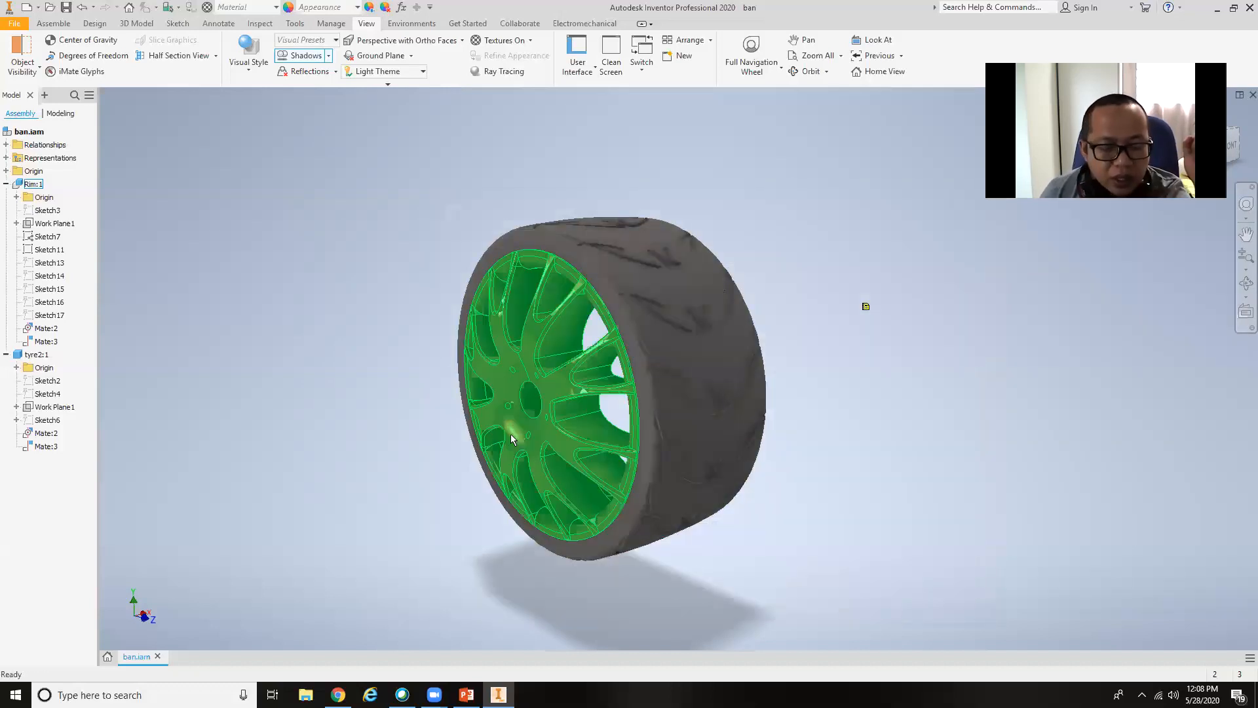
# Turn on reflections for the wheel assembly, with the rim face turned toward the viewer.
pyautogui.keyDown('shift'); pyautogui.moveTo(774, 457); pyautogui.dragTo(743, 510, button='middle'); pyautogui.keyUp('shift')
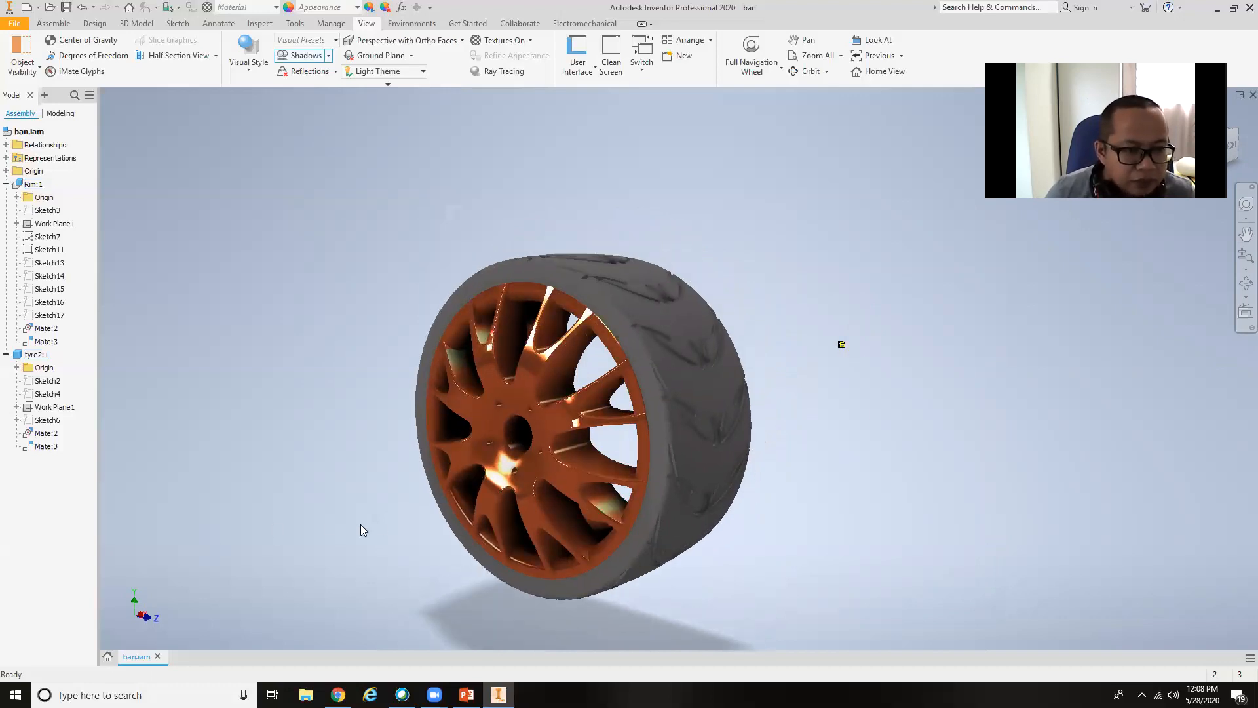
pyautogui.moveTo(483, 498); pyautogui.dragTo(549, 513, button='middle')
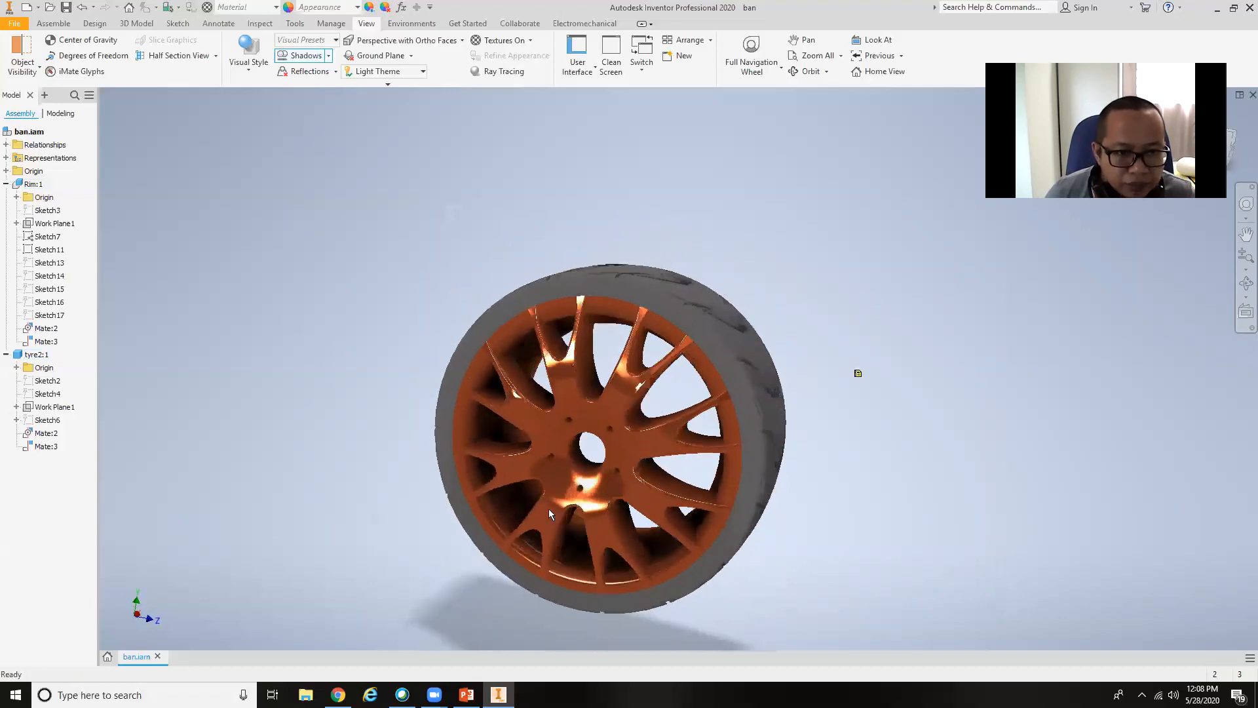
pyautogui.click(325, 72)
# Examine the wheel's ground shadow and reflection from several distances and angles.
pyautogui.scroll(5, 416, 380)
pyautogui.moveTo(422, 363); pyautogui.dragTo(444, 324, button='middle')
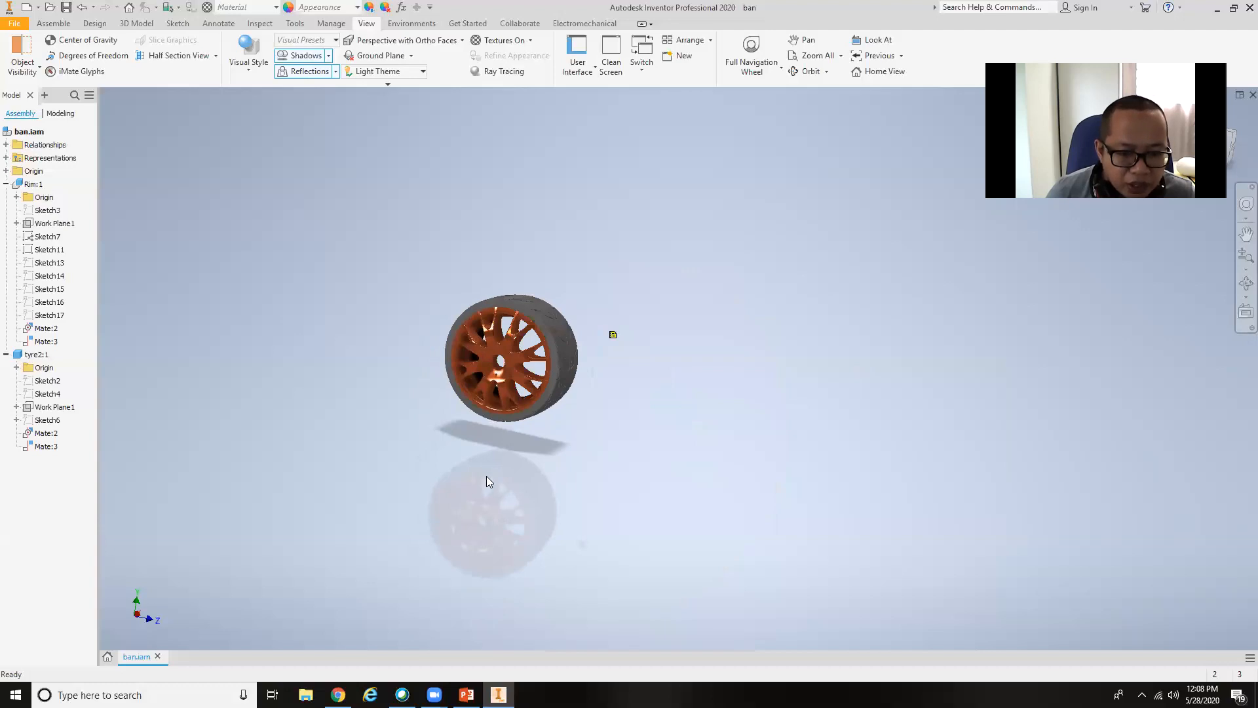
pyautogui.moveTo(502, 409); pyautogui.dragTo(613, 295, button='middle')
pyautogui.click(548, 496)
pyautogui.scroll(-5, 546, 492)
pyautogui.scroll(5, 615, 296)
pyautogui.moveTo(614, 346); pyautogui.dragTo(601, 499, button='middle')
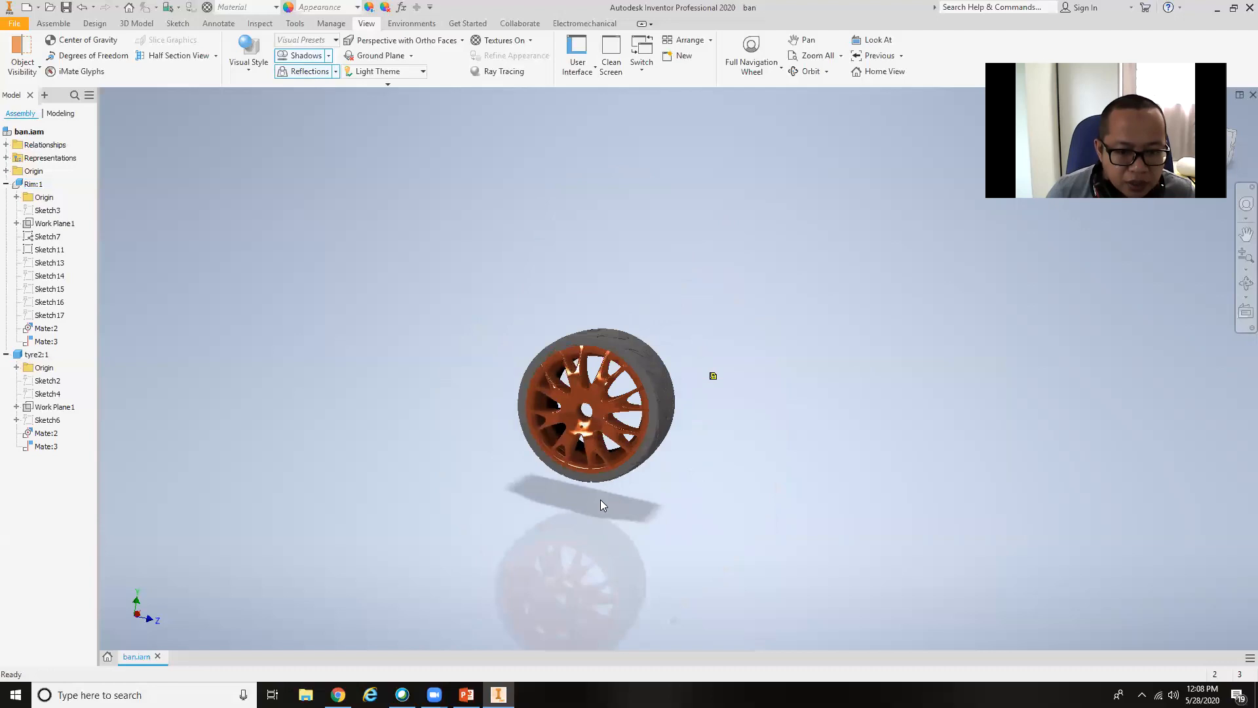
pyautogui.scroll(-6, 609, 445)
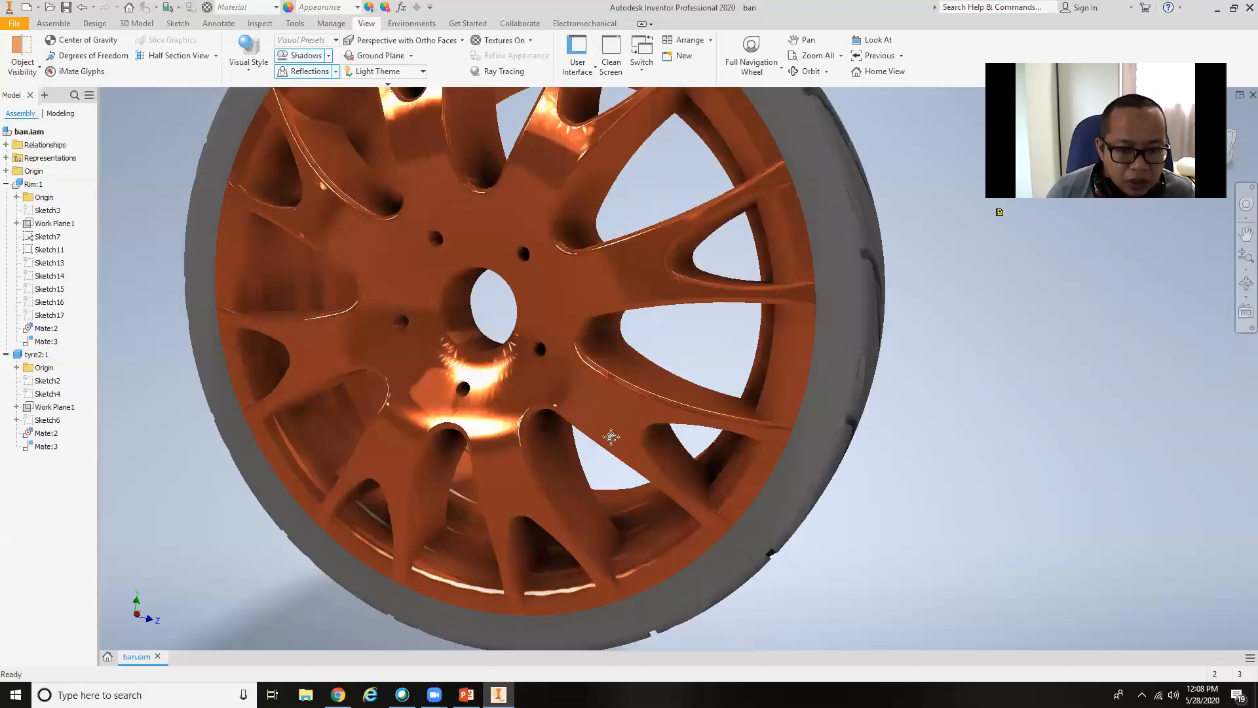
pyautogui.scroll(2, 612, 441)
pyautogui.keyDown('shift'); pyautogui.moveTo(613, 439); pyautogui.dragTo(562, 595, button='middle'); pyautogui.keyUp('shift')
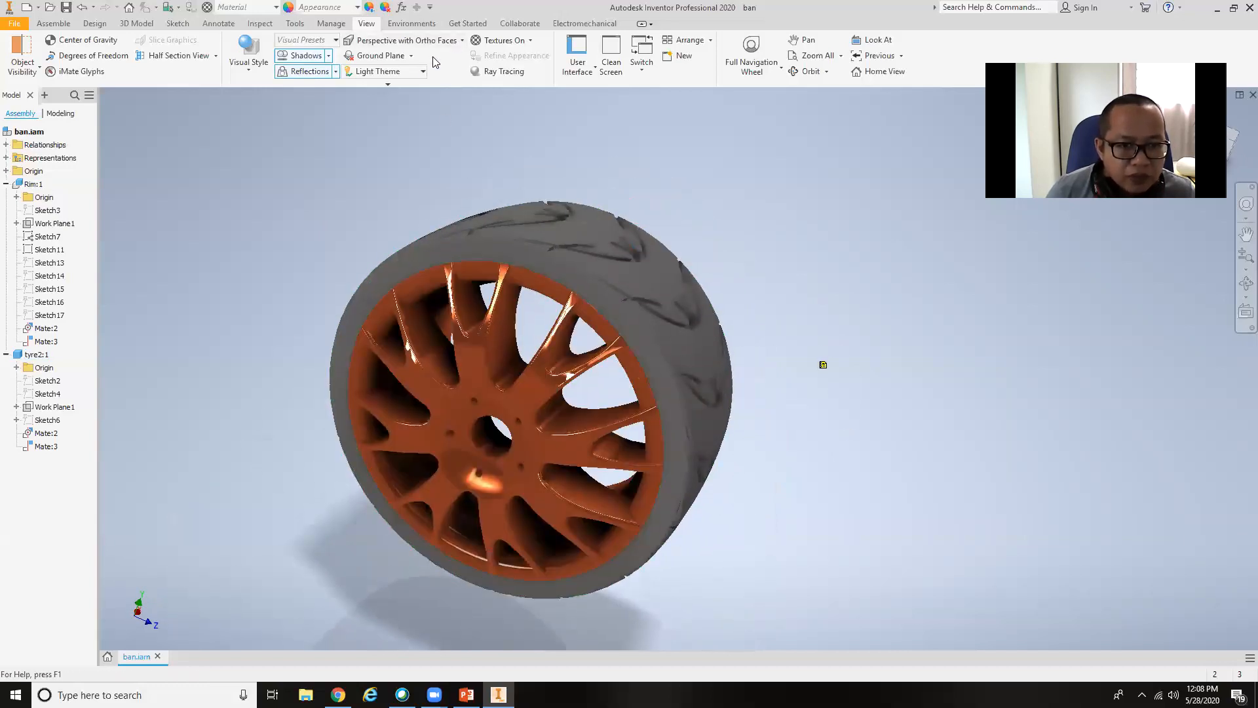
# Display the ground plane and view the whole wheel standing over its grid.
pyautogui.click(380, 56)
pyautogui.scroll(5, 545, 256)
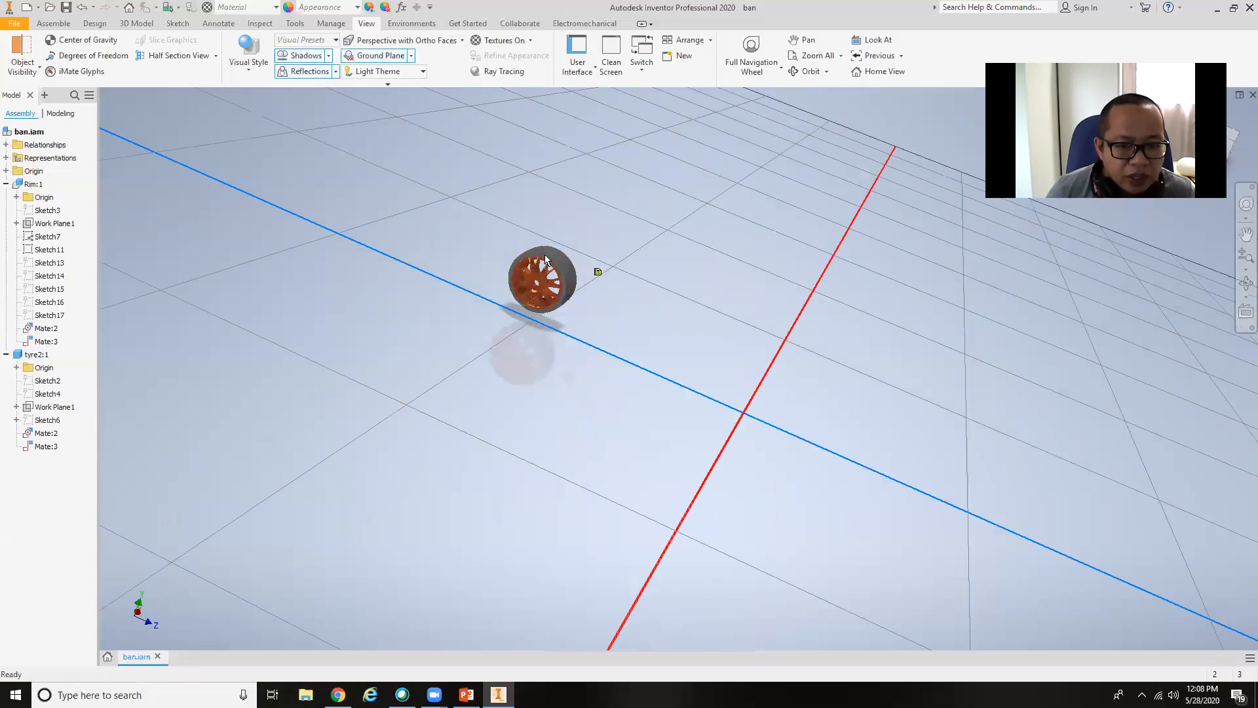
# Open the ground plane settings with the wheel's underside in view and place the dialog clear of the wheel.
pyautogui.scroll(-4, 545, 257)
pyautogui.moveTo(550, 257); pyautogui.dragTo(648, 420, button='middle')
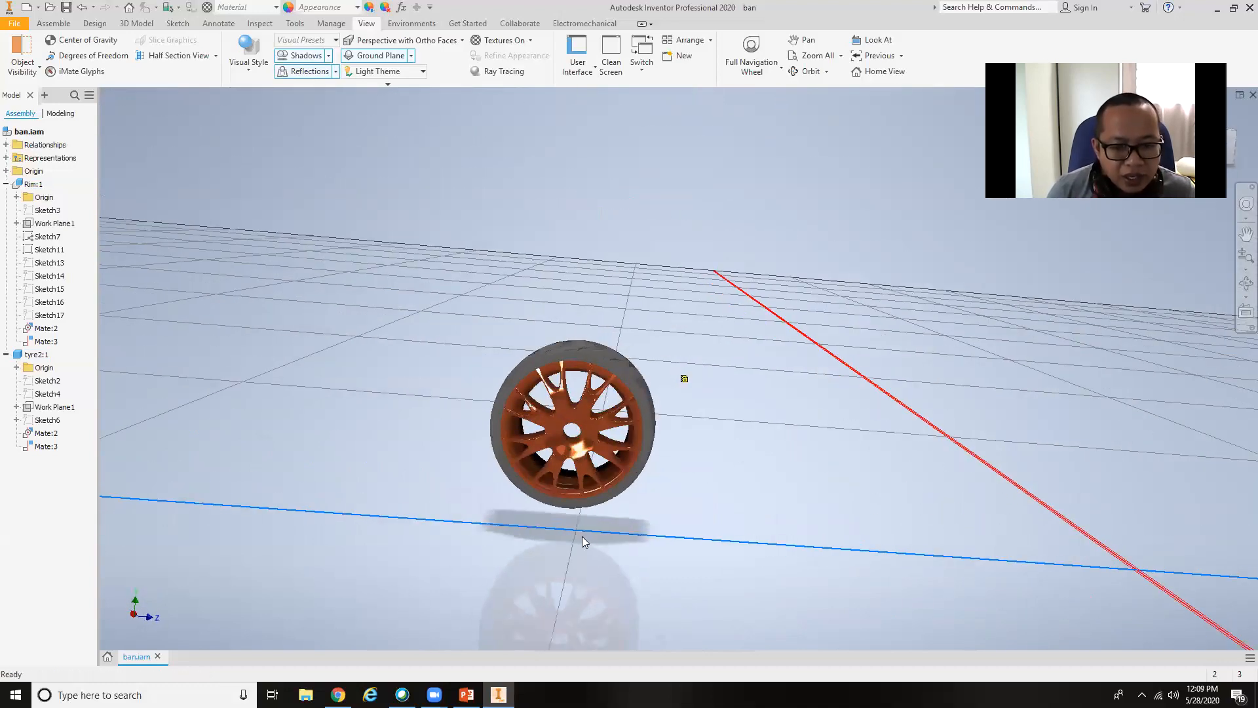
pyautogui.click(577, 511)
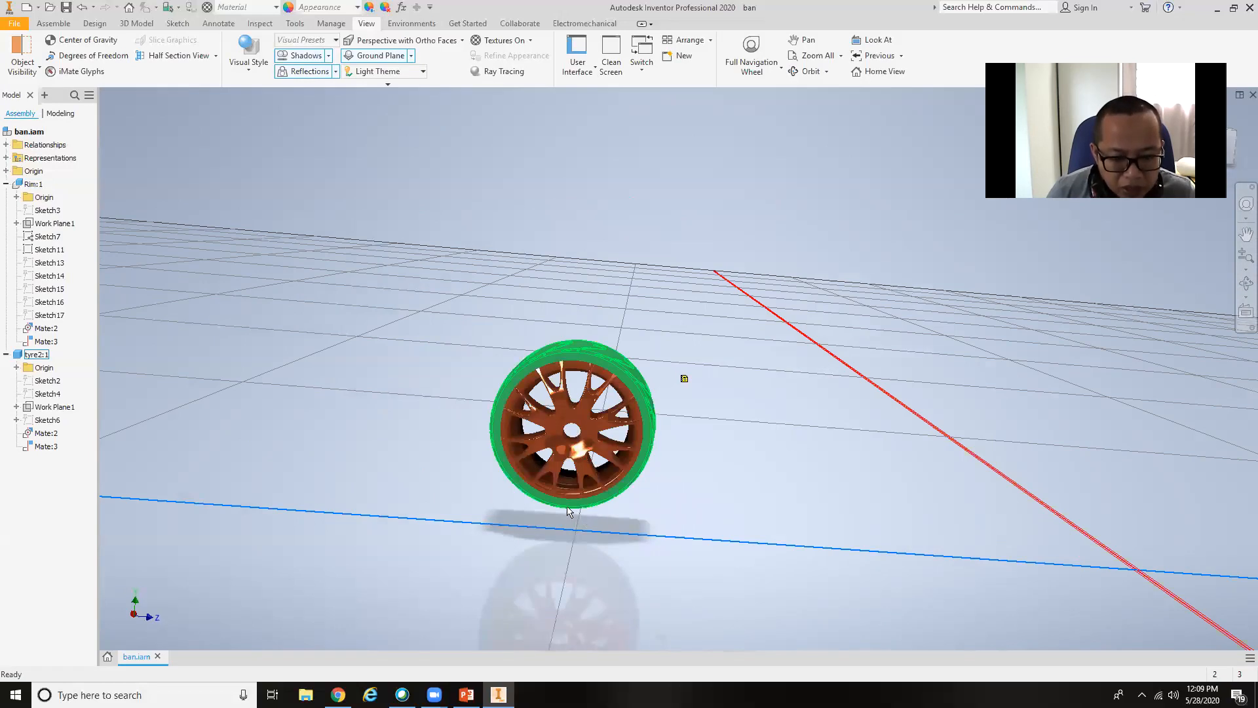
pyautogui.click(595, 512)
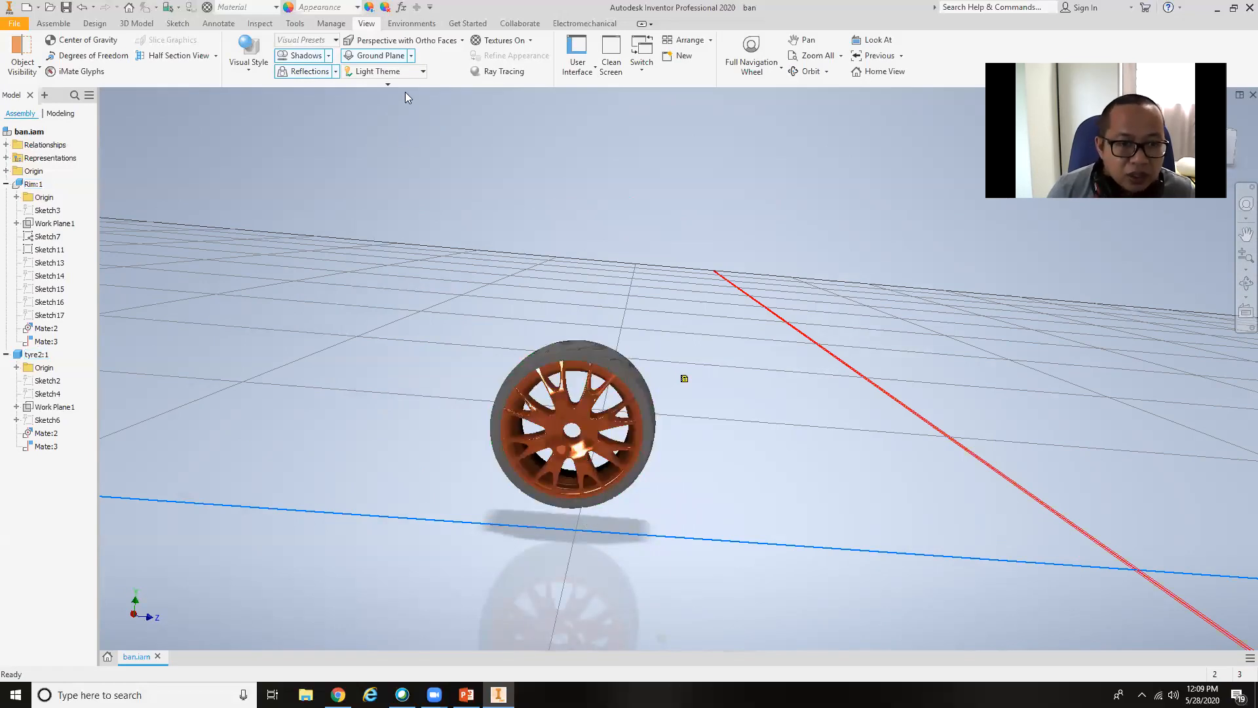
pyautogui.click(412, 57)
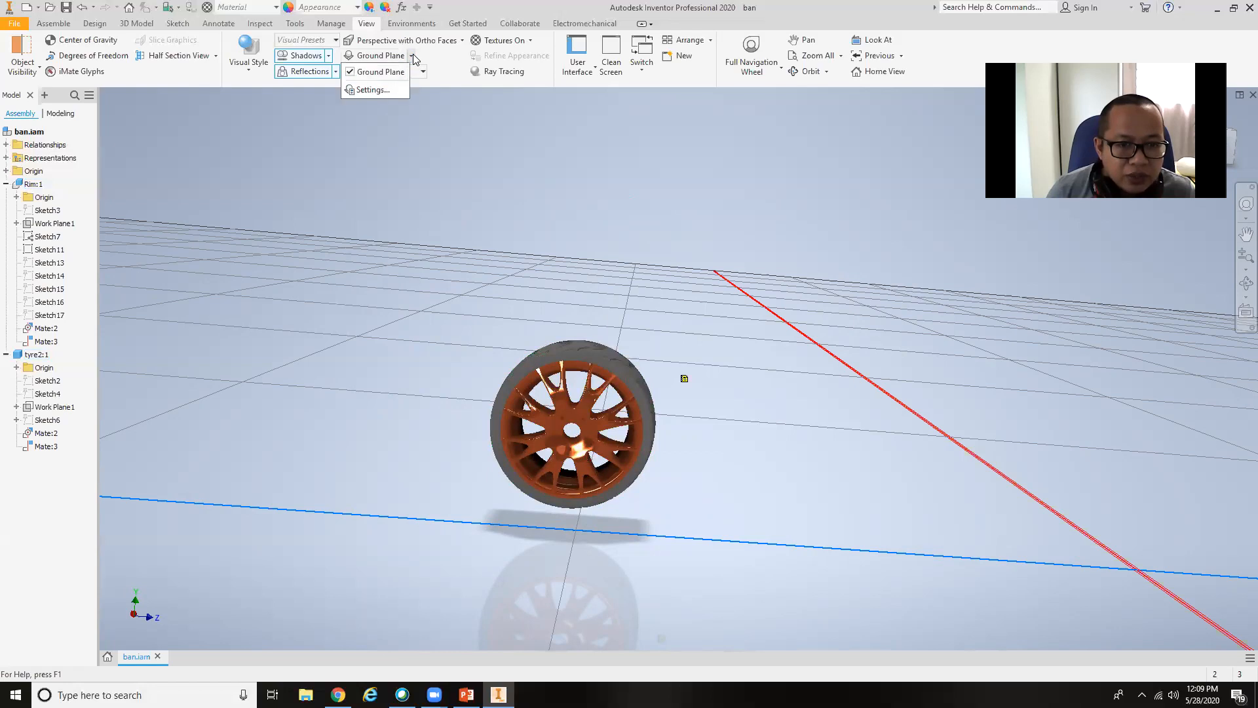
pyautogui.click(403, 86)
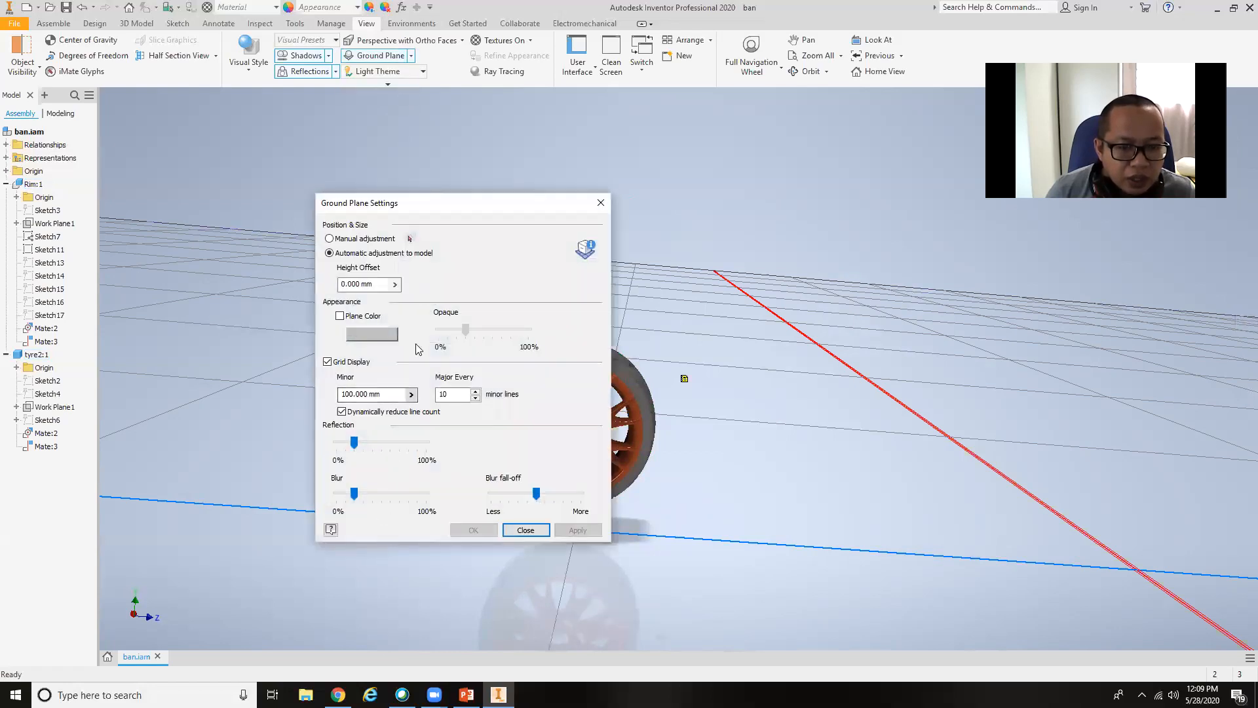
pyautogui.moveTo(457, 213); pyautogui.dragTo(888, 201)
# Set the ground plane's height offset to -3 mm, apply it and close the settings.
pyautogui.click(822, 275)
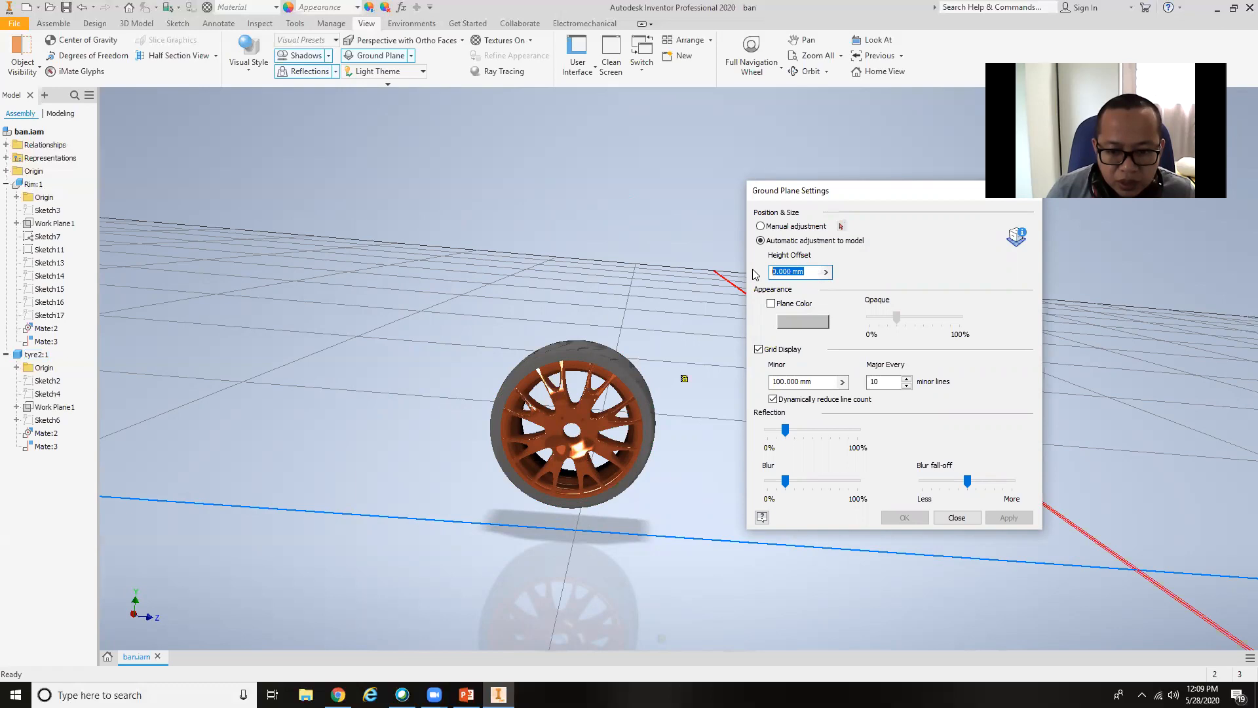
pyautogui.write('1')
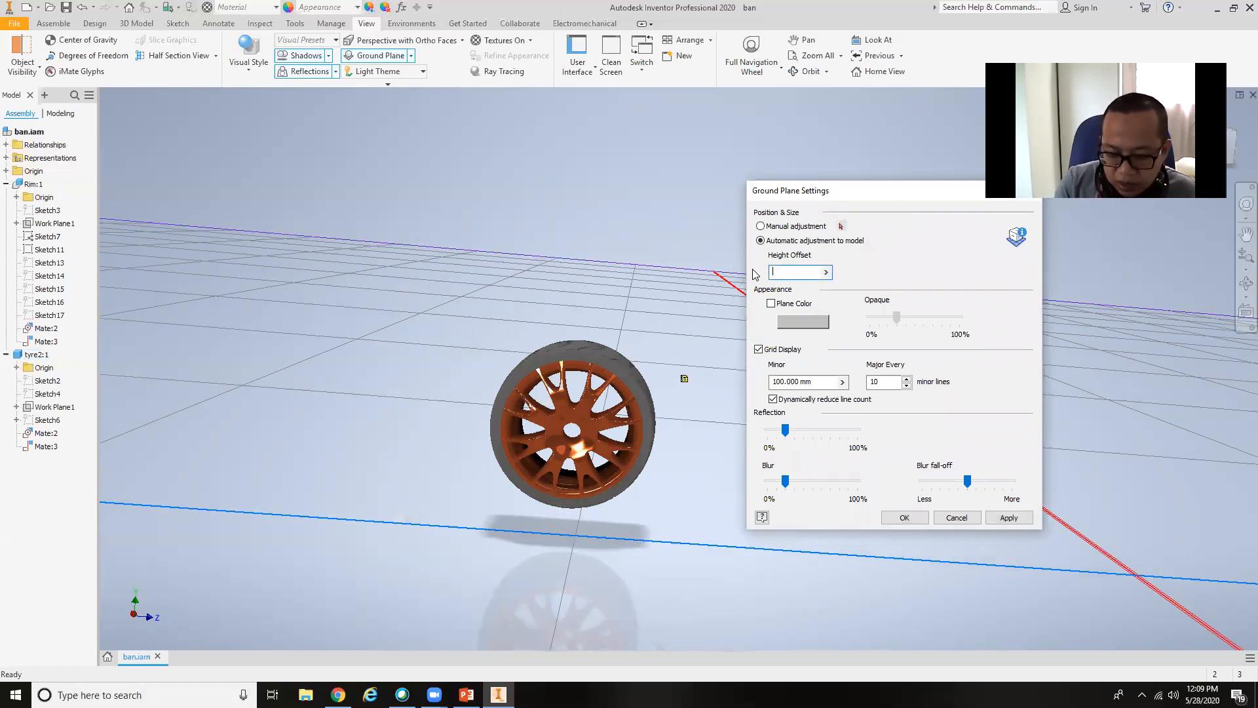
pyautogui.write('-')
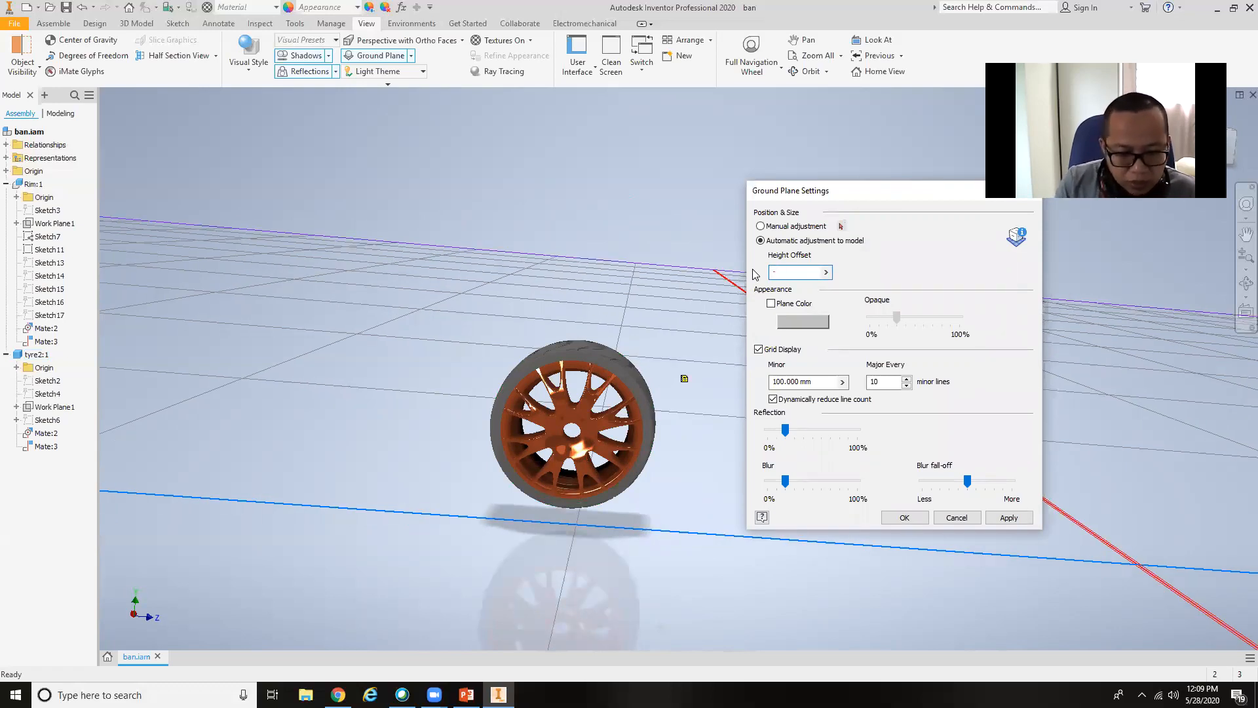
pyautogui.write('12')
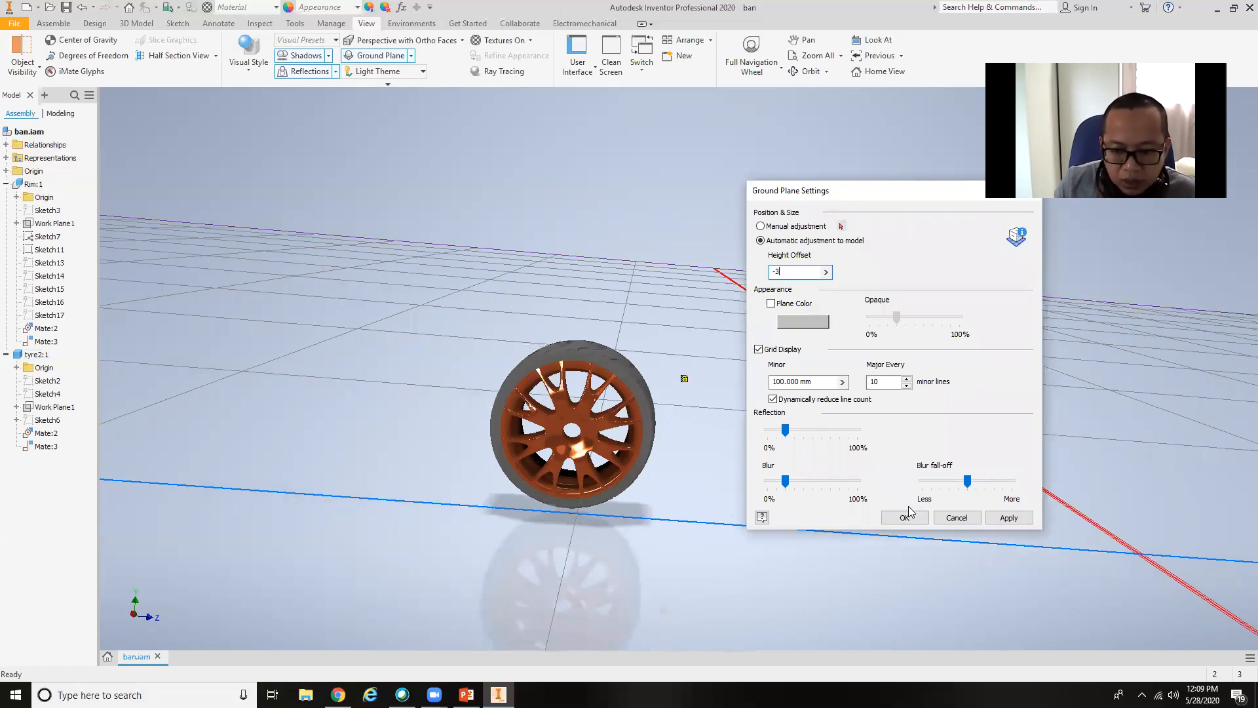
pyautogui.click(1008, 518)
pyautogui.click(959, 519)
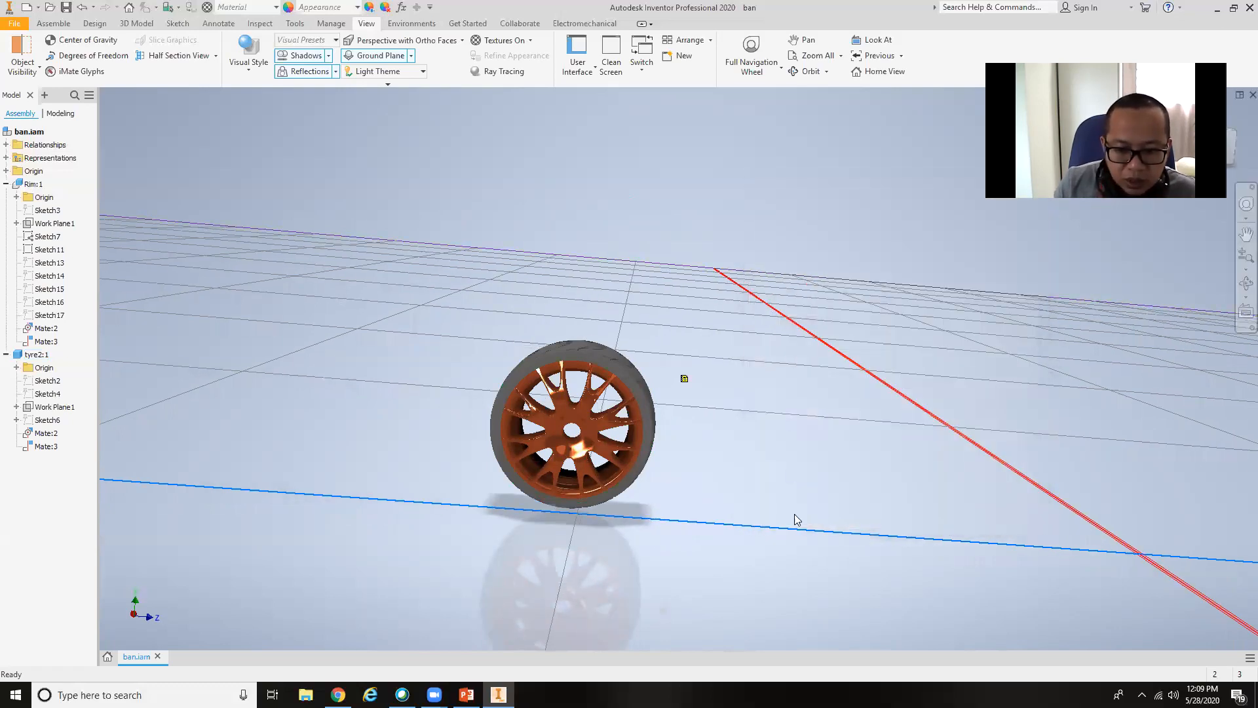
# Set the ground plane's height offset to -4 mm, apply it and close the settings.
pyautogui.keyDown('shift'); pyautogui.moveTo(784, 490); pyautogui.dragTo(800, 490, button='middle'); pyautogui.keyUp('shift')
pyautogui.keyDown('shift'); pyautogui.moveTo(793, 485); pyautogui.dragTo(780, 500, button='middle'); pyautogui.keyUp('shift')
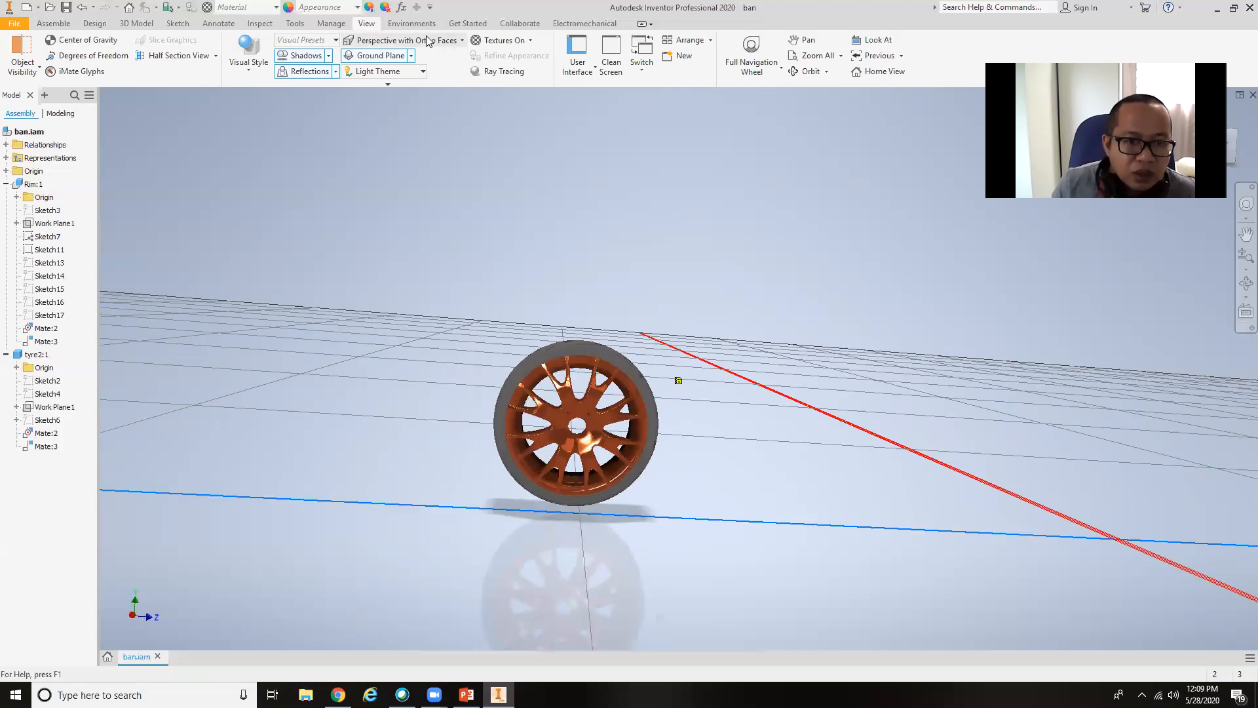
pyautogui.click(411, 57)
pyautogui.click(395, 92)
pyautogui.moveTo(808, 275); pyautogui.dragTo(694, 277)
pyautogui.write('-')
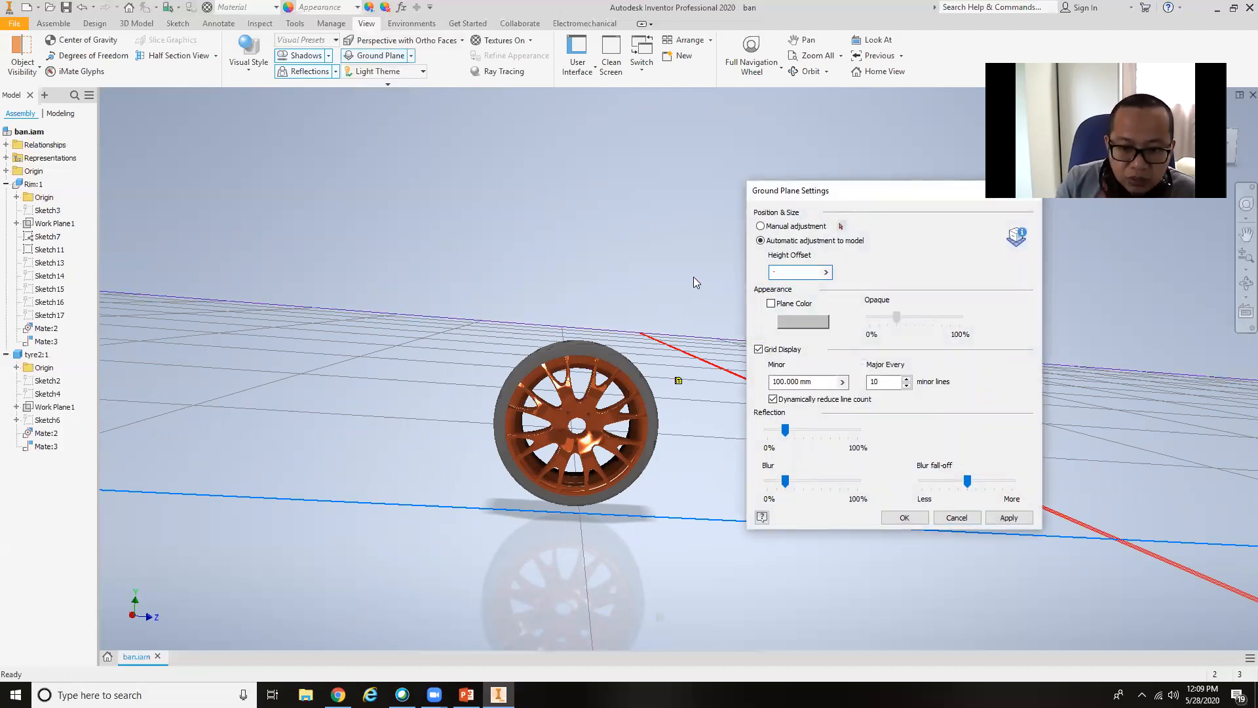
pyautogui.write('4')
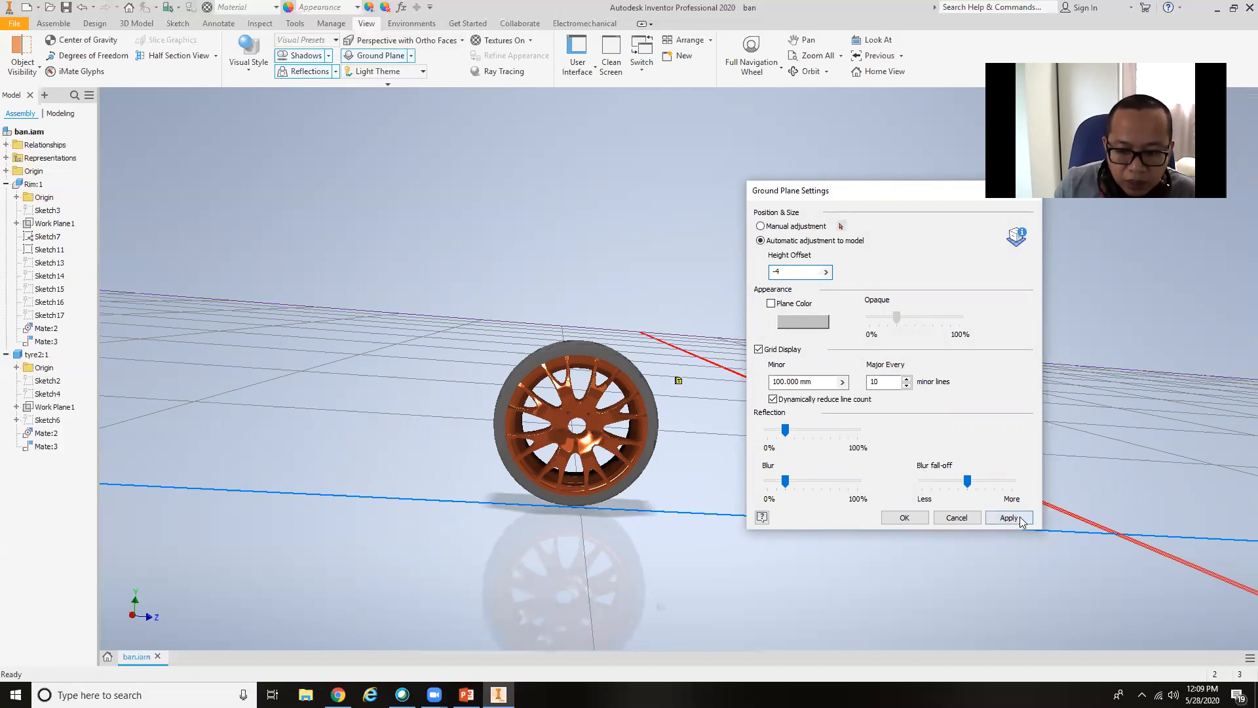
pyautogui.click(1009, 518)
pyautogui.click(955, 518)
# Examine where the tyre meets the ground plane from angled views.
pyautogui.keyDown('shift'); pyautogui.moveTo(618, 548); pyautogui.dragTo(522, 579, button='middle'); pyautogui.keyUp('shift')
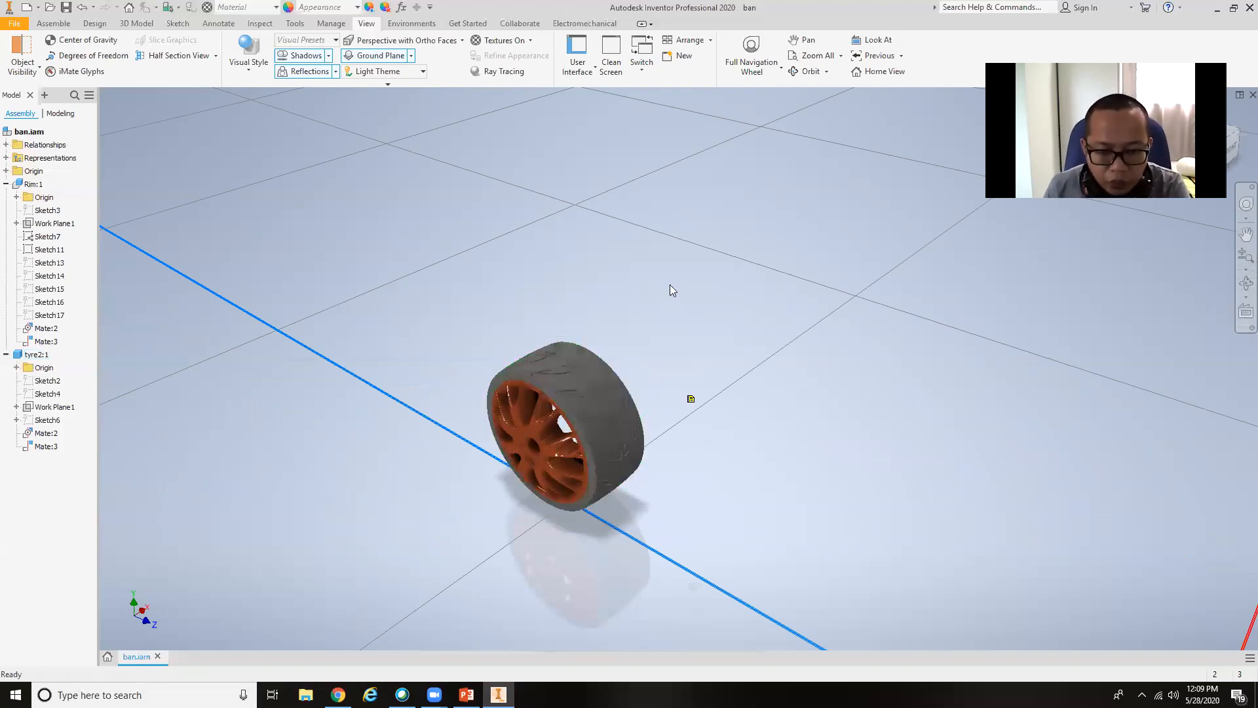
pyautogui.click(636, 474)
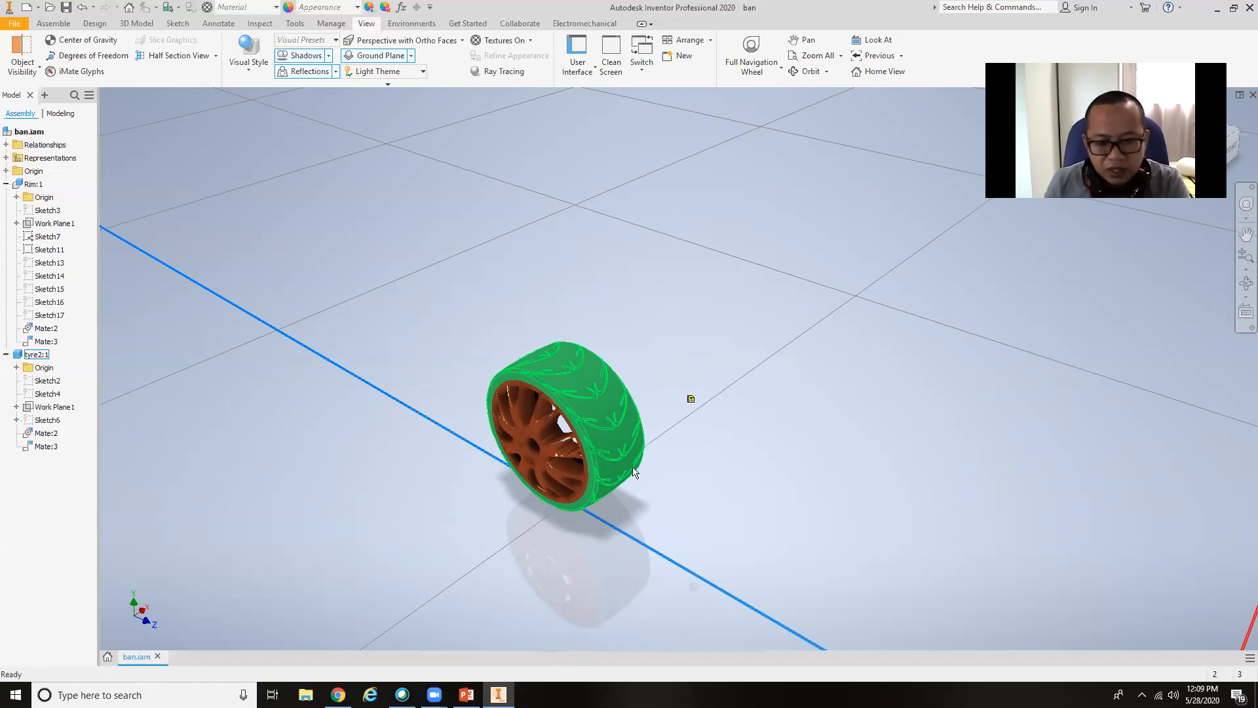
pyautogui.click(702, 481)
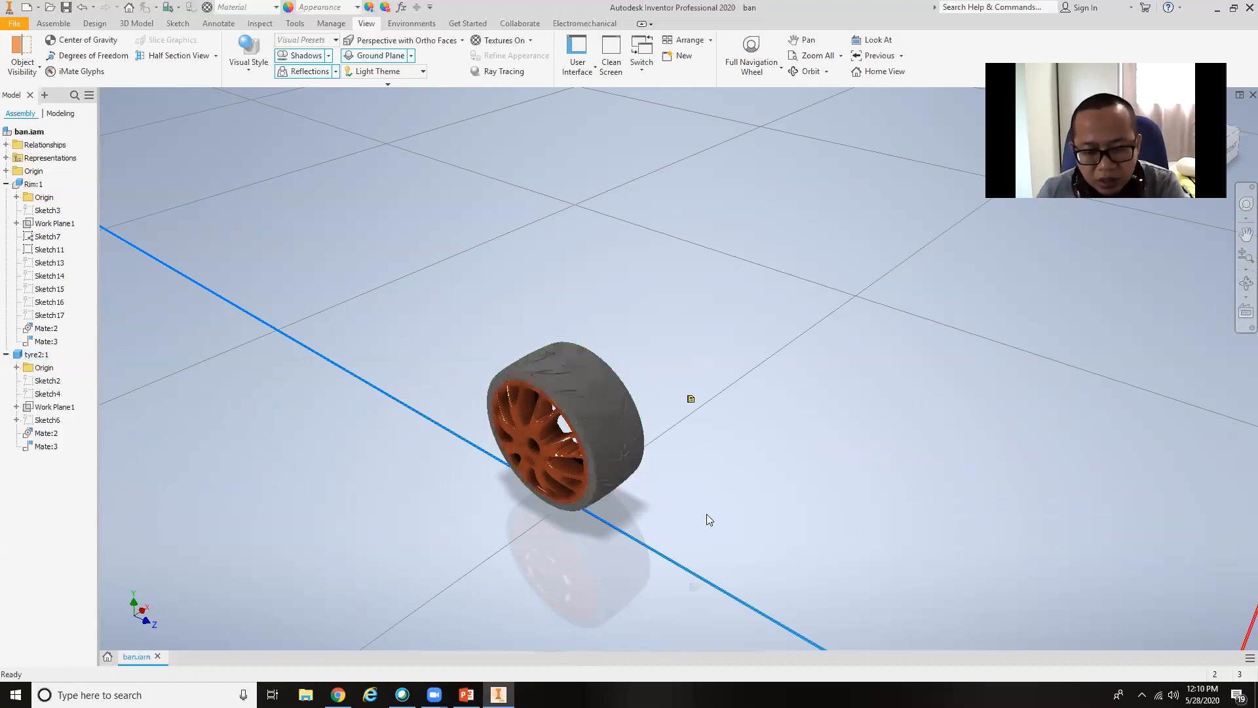
pyautogui.click(615, 453)
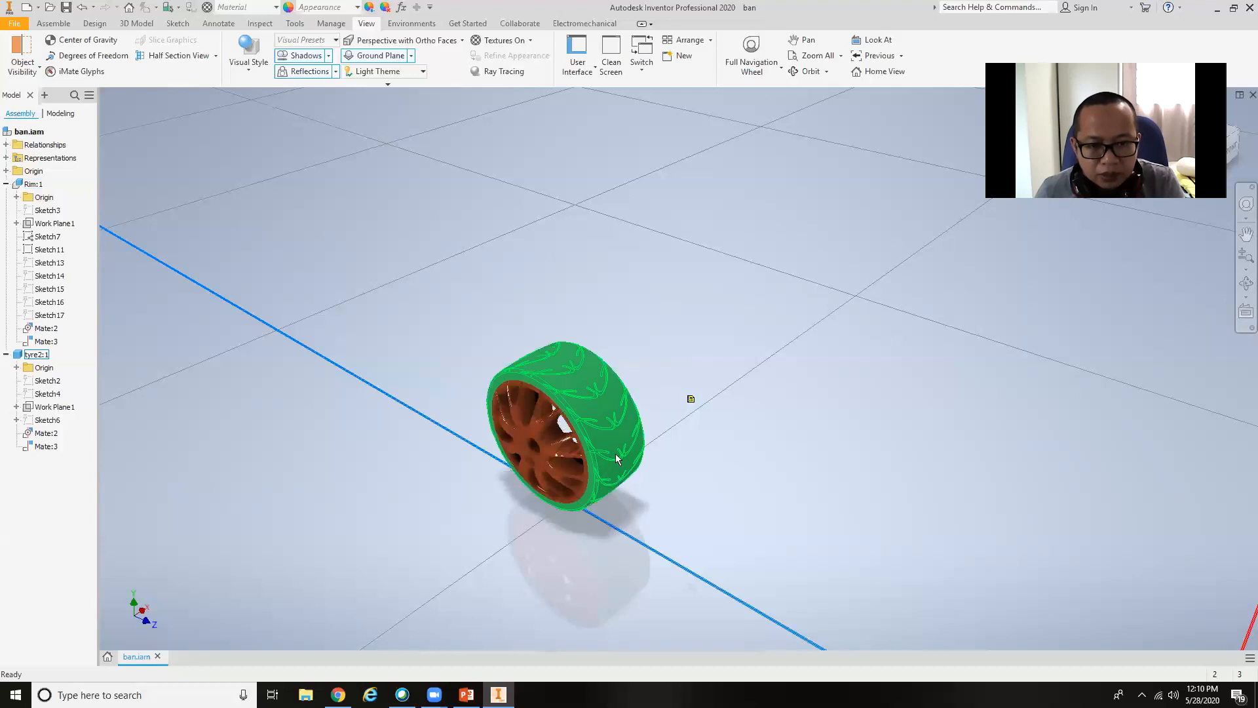
pyautogui.keyDown('shift'); pyautogui.moveTo(623, 435); pyautogui.dragTo(677, 418, button='middle'); pyautogui.keyUp('shift')
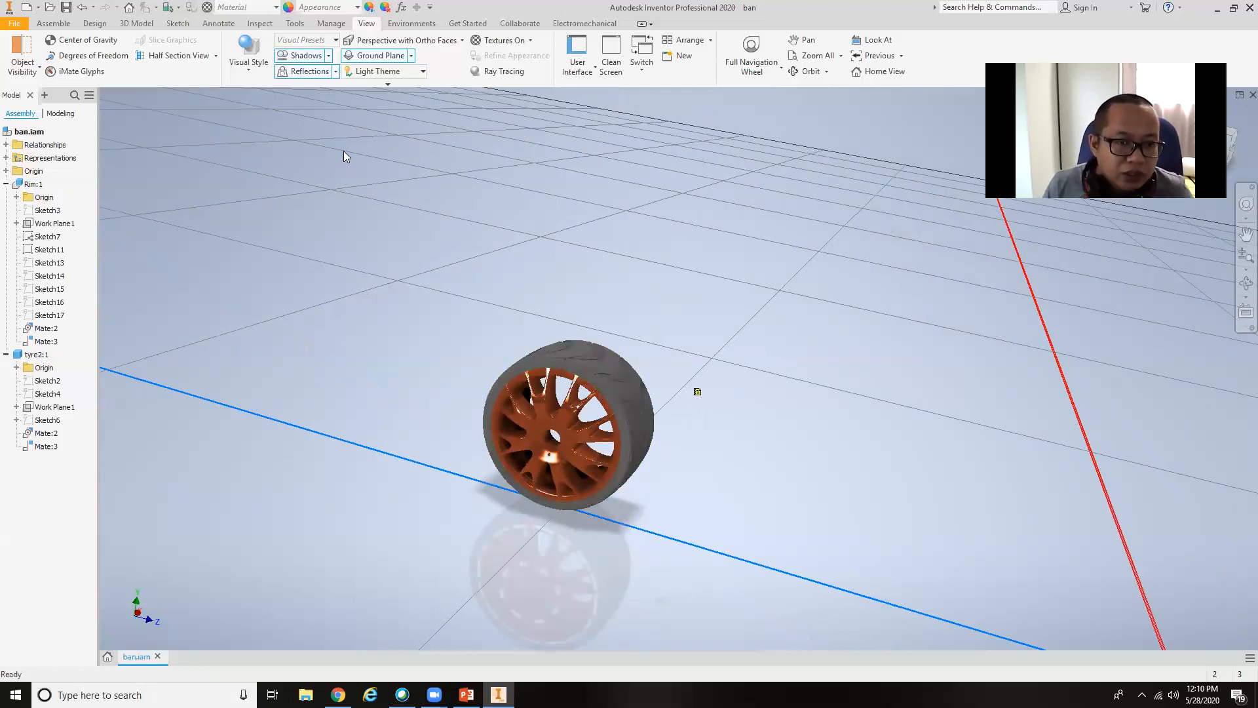
# Enter the Inventor Studio environment with the wheel assembly turned to an angled view.
pyautogui.click(413, 23)
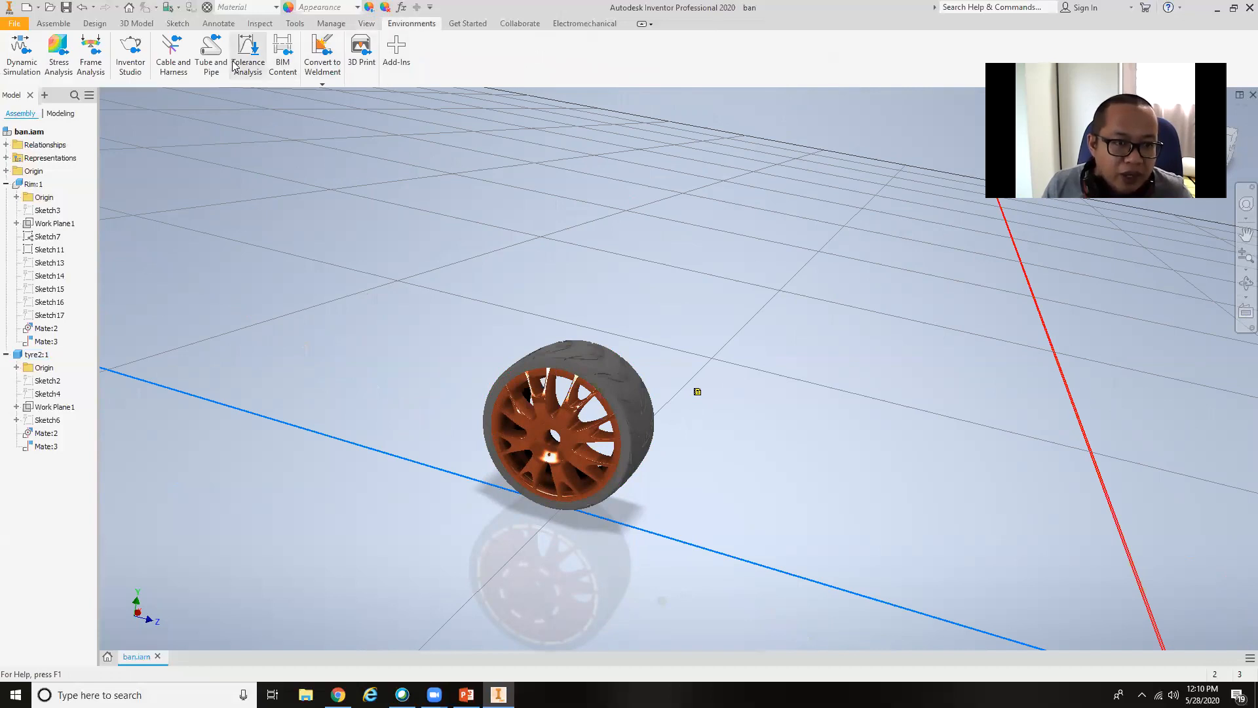
pyautogui.click(131, 60)
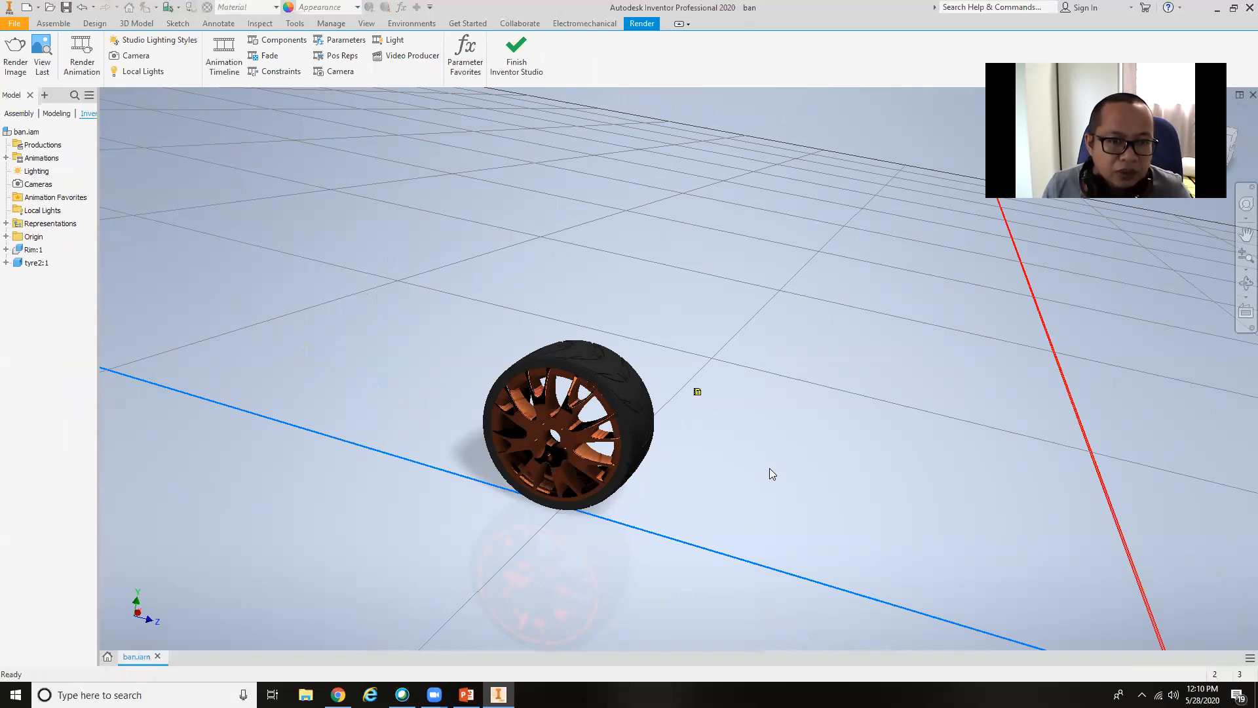
pyautogui.keyDown('shift'); pyautogui.moveTo(706, 398); pyautogui.dragTo(617, 384, button='middle'); pyautogui.keyUp('shift')
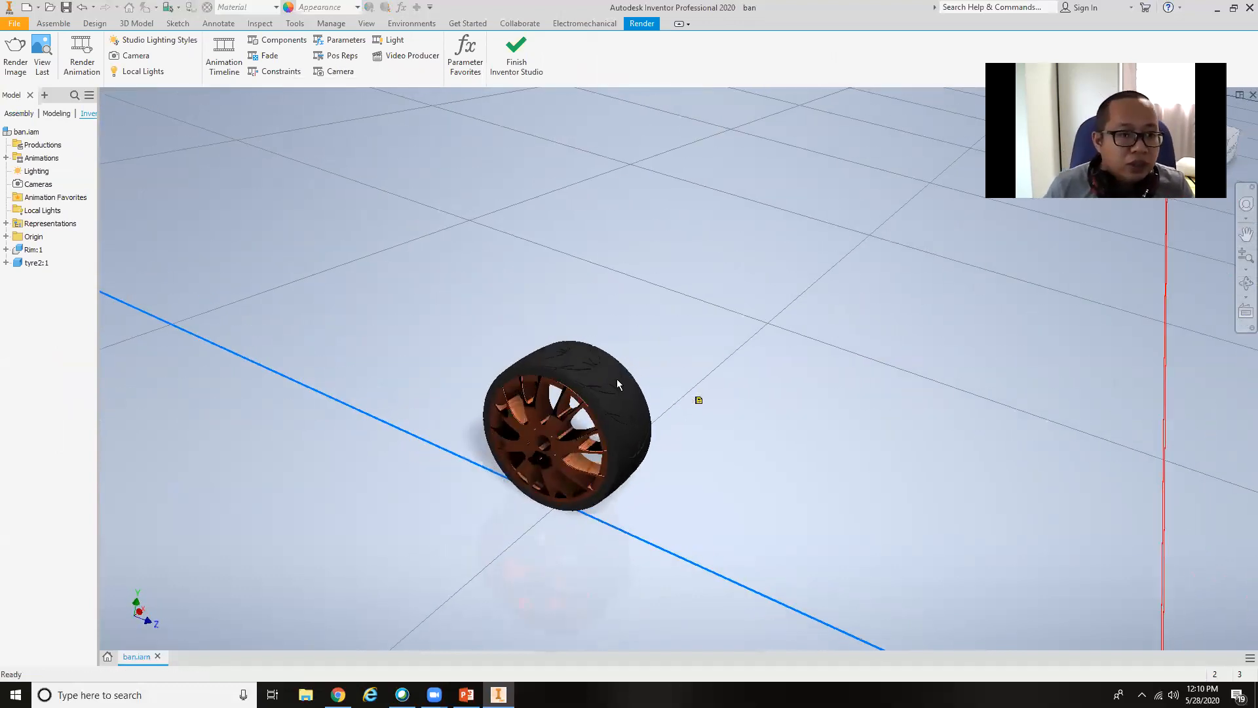
# Browse the studio lighting styles and make Old Warehouse the active style.
pyautogui.click(182, 40)
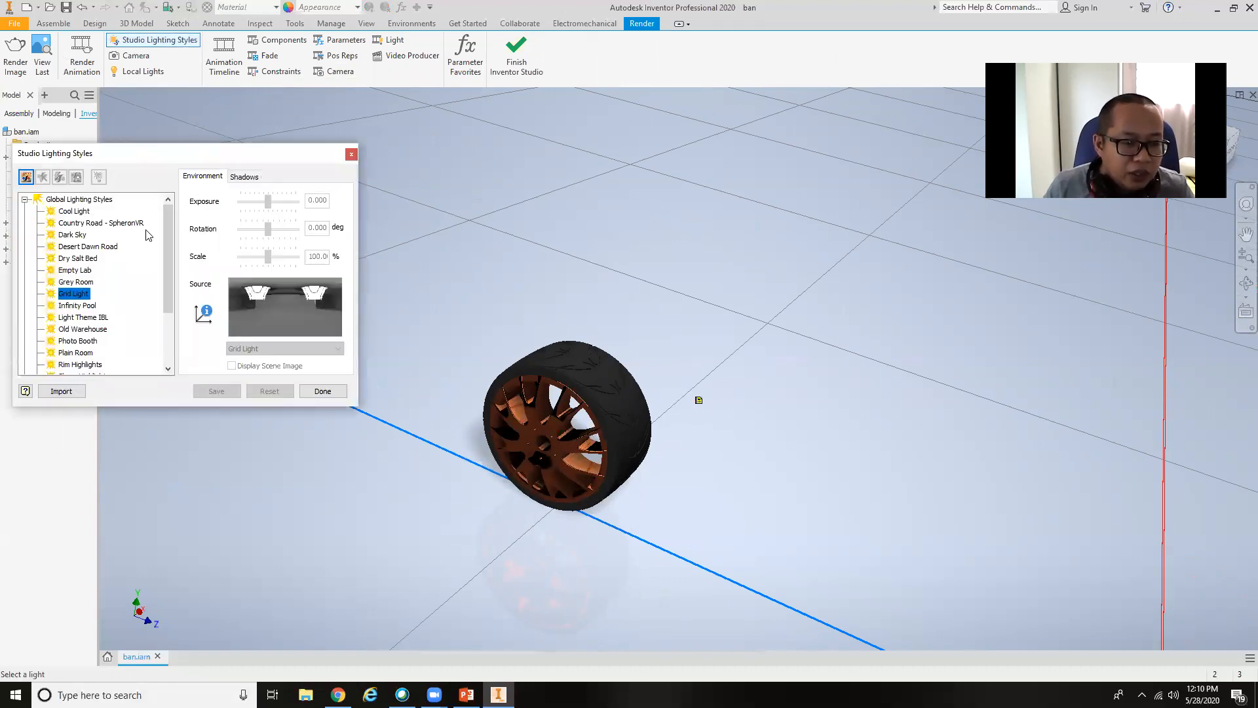
pyautogui.moveTo(168, 271); pyautogui.dragTo(167, 330)
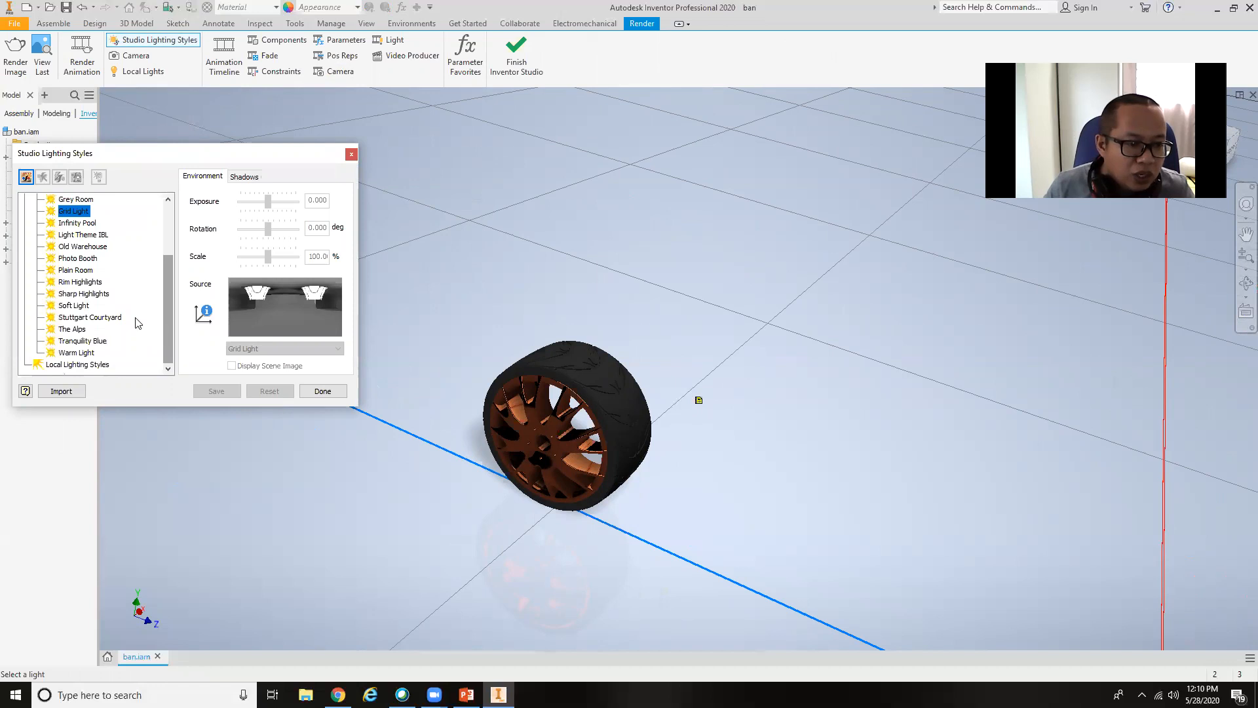
pyautogui.click(91, 282)
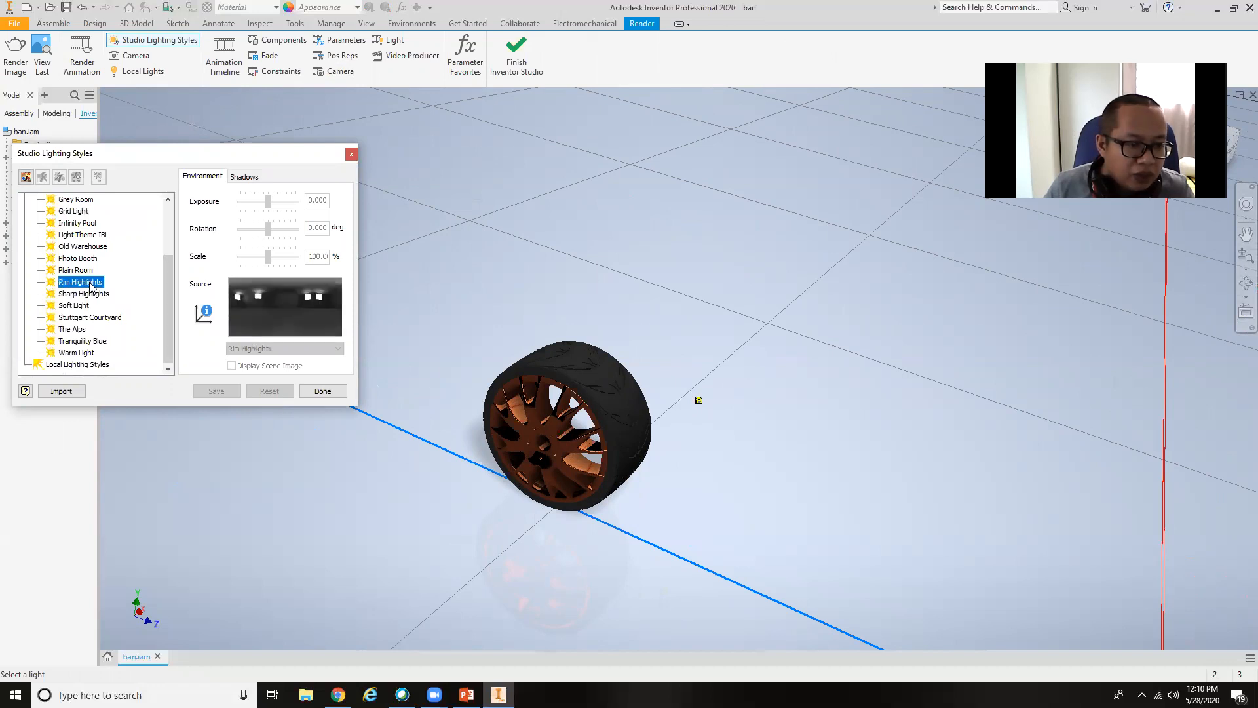
pyautogui.click(85, 247)
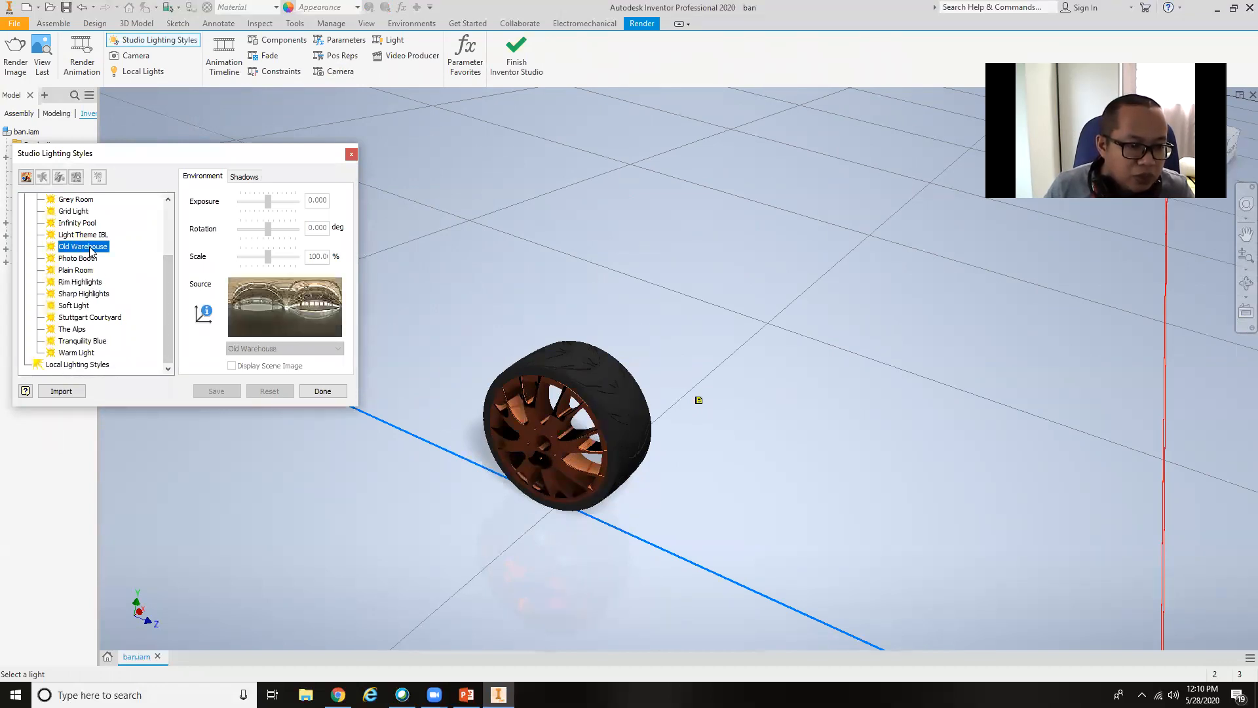
pyautogui.rightClick(91, 250)
pyautogui.click(155, 290)
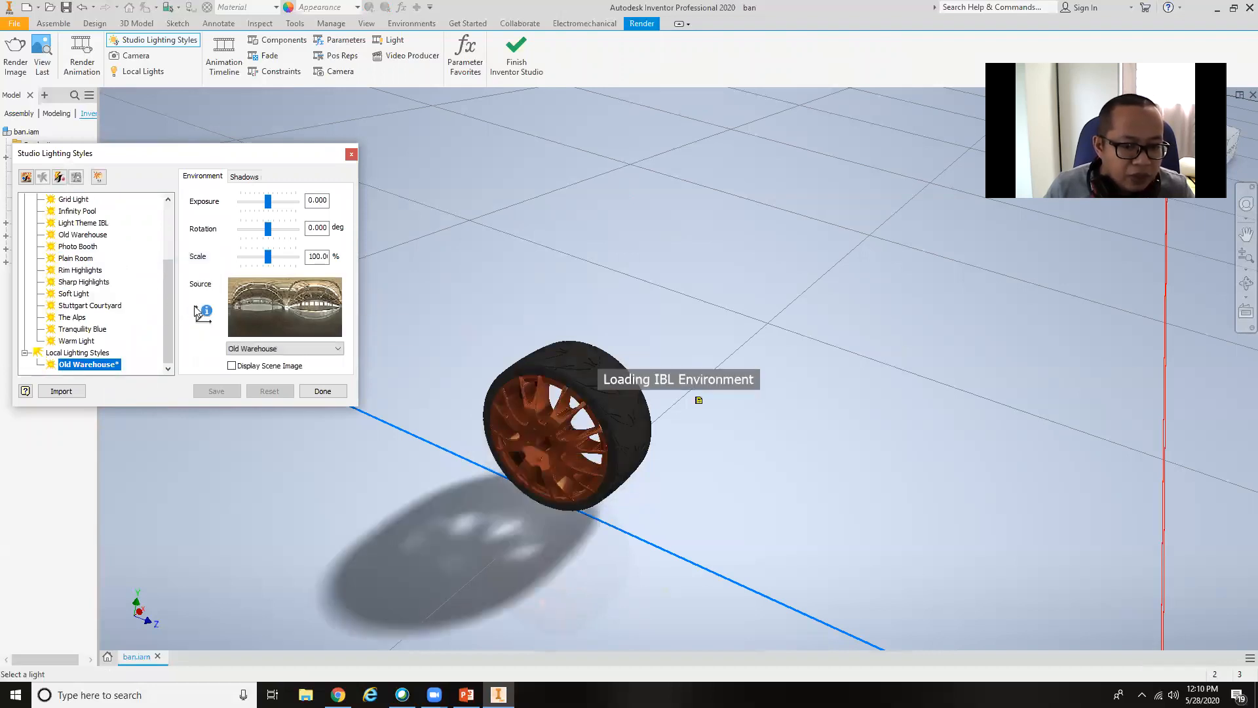
# Set the active Old Warehouse style's exposure to 1.210, rotation to 60 degrees and scale to 10%.
pyautogui.keyDown('shift'); pyautogui.moveTo(764, 356); pyautogui.dragTo(722, 341, button='middle'); pyautogui.keyUp('shift')
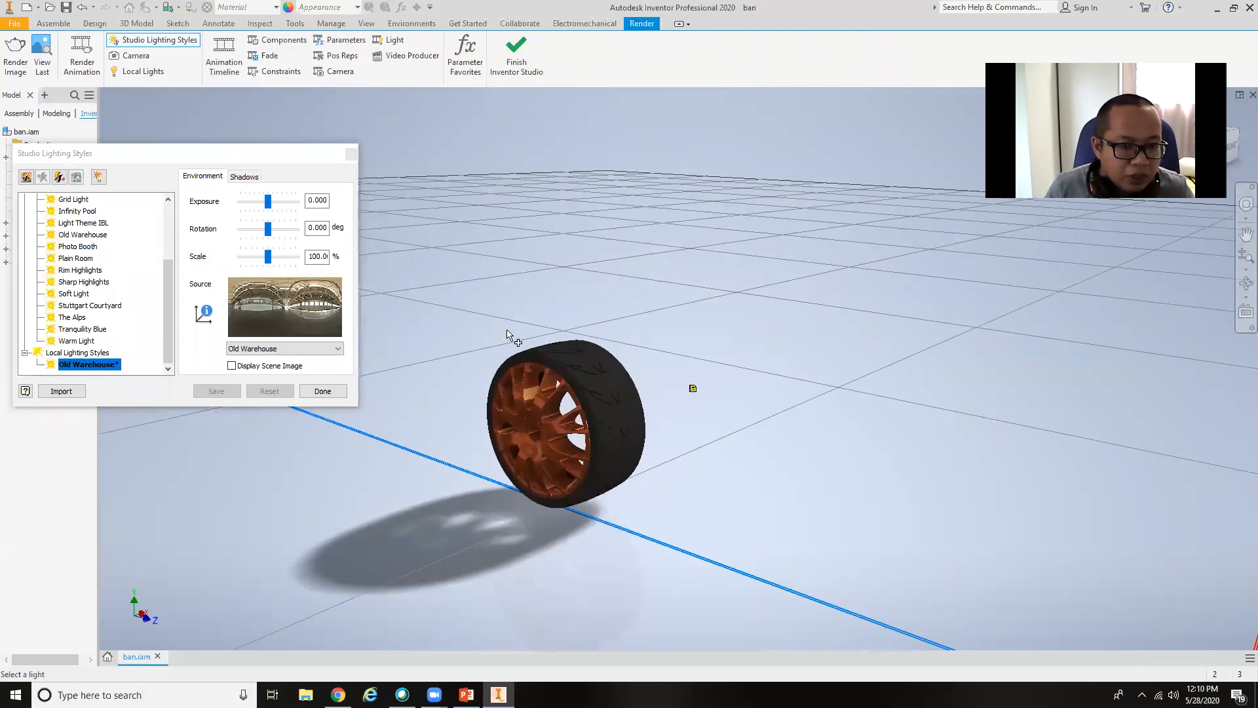
pyautogui.moveTo(268, 203); pyautogui.dragTo(278, 236)
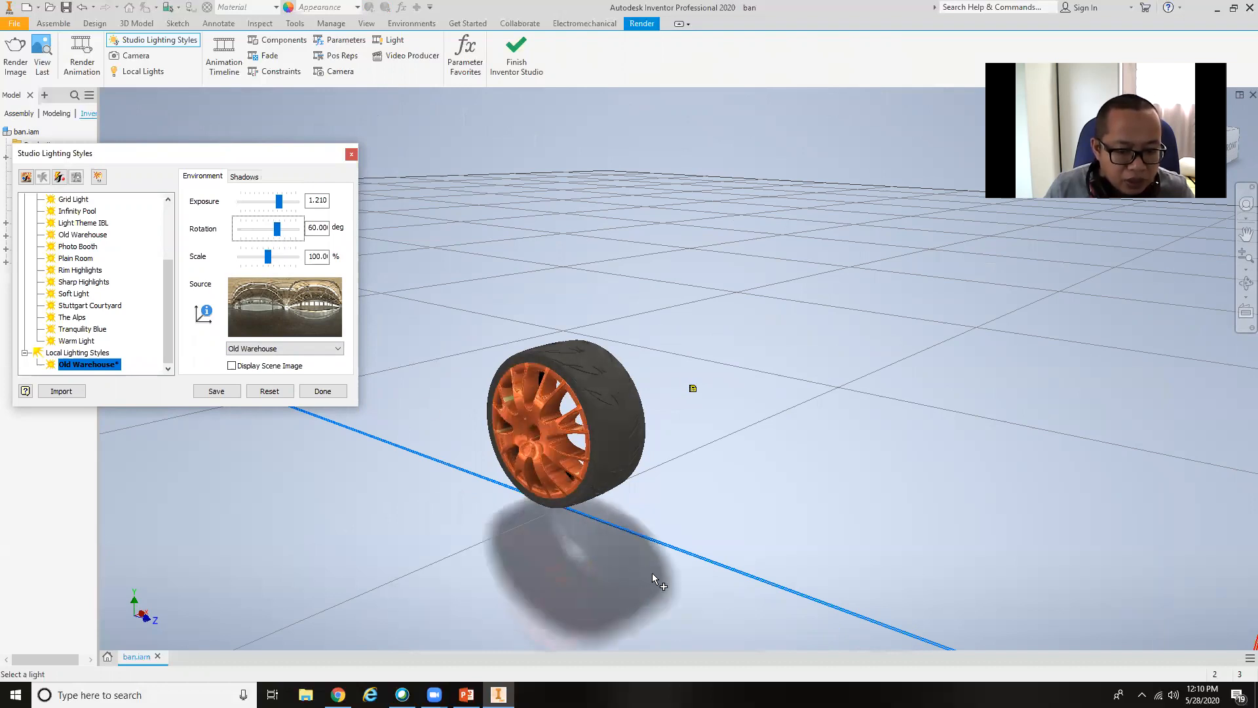
pyautogui.moveTo(268, 256); pyautogui.dragTo(238, 259)
# Display the Old Warehouse scene image behind the wheel and turn the rim face toward the viewer.
pyautogui.click(229, 369)
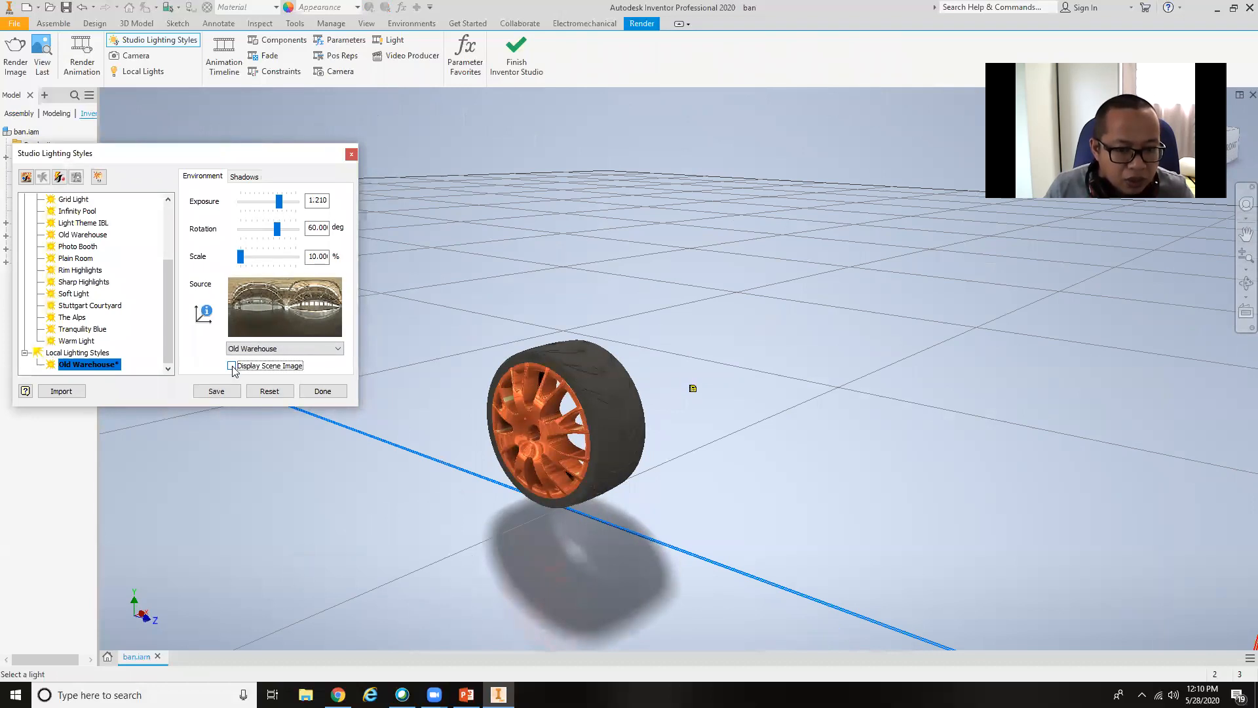
pyautogui.click(232, 366)
pyautogui.keyDown('shift'); pyautogui.moveTo(615, 426); pyautogui.dragTo(674, 418, button='middle'); pyautogui.keyUp('shift')
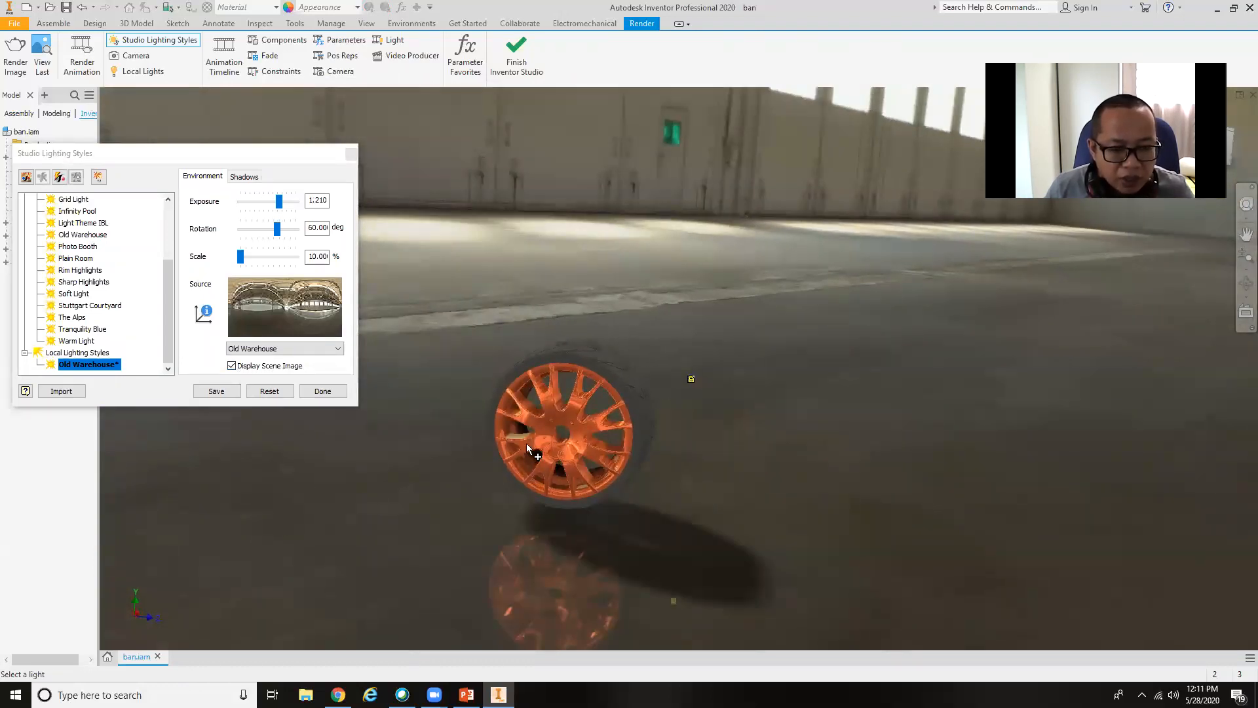
# Try a scene scale of 610% from a lower viewing angle, then return the scale to 10%.
pyautogui.moveTo(241, 257); pyautogui.dragTo(283, 263)
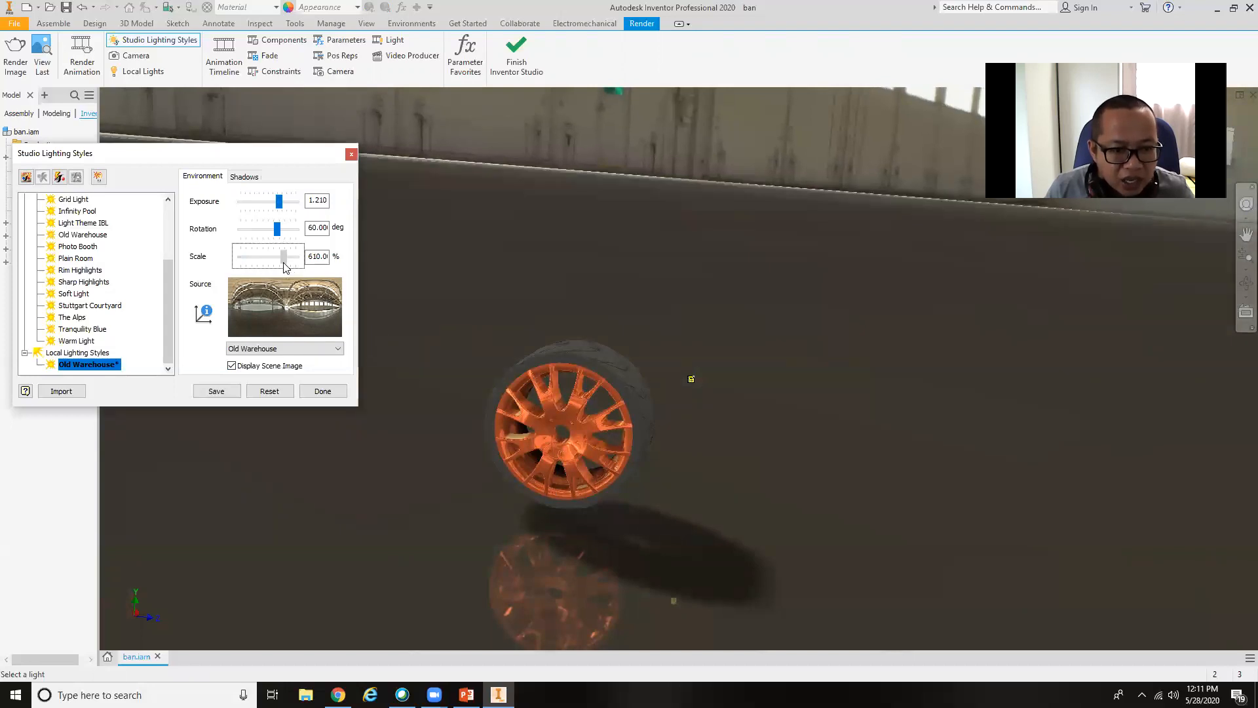
pyautogui.keyDown('shift'); pyautogui.moveTo(673, 308); pyautogui.dragTo(701, 193, button='middle'); pyautogui.keyUp('shift')
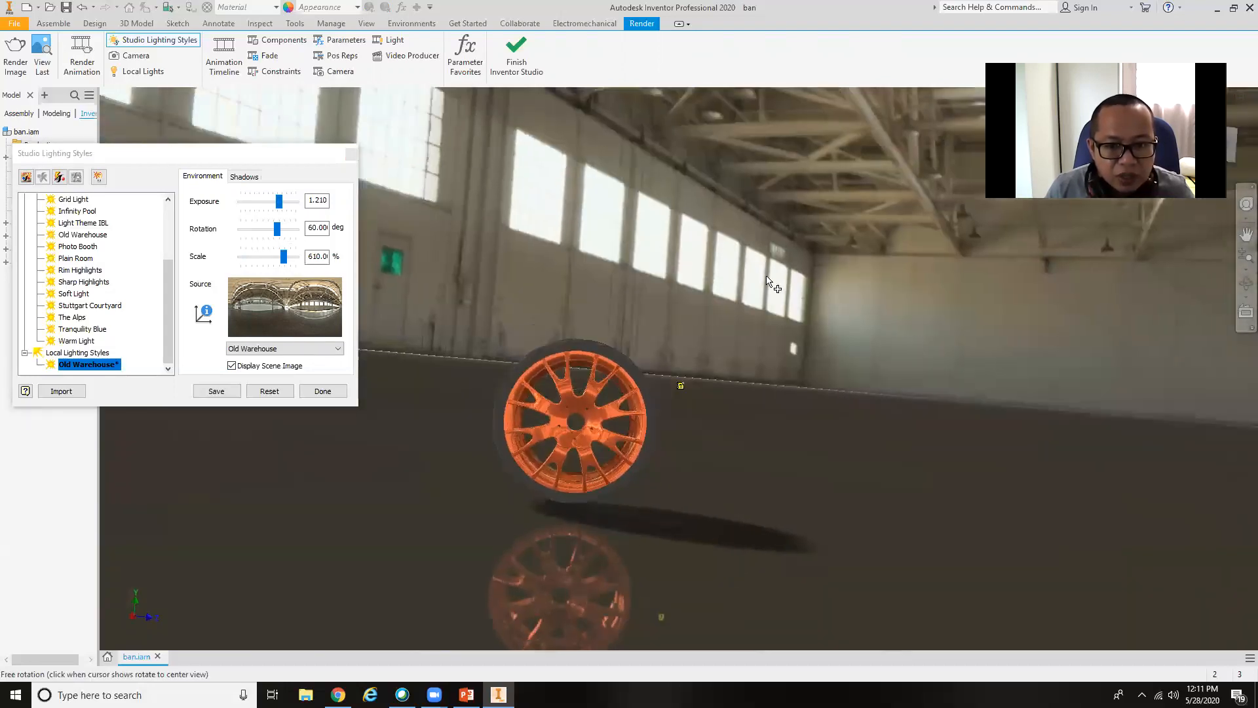
pyautogui.moveTo(284, 257); pyautogui.dragTo(189, 259)
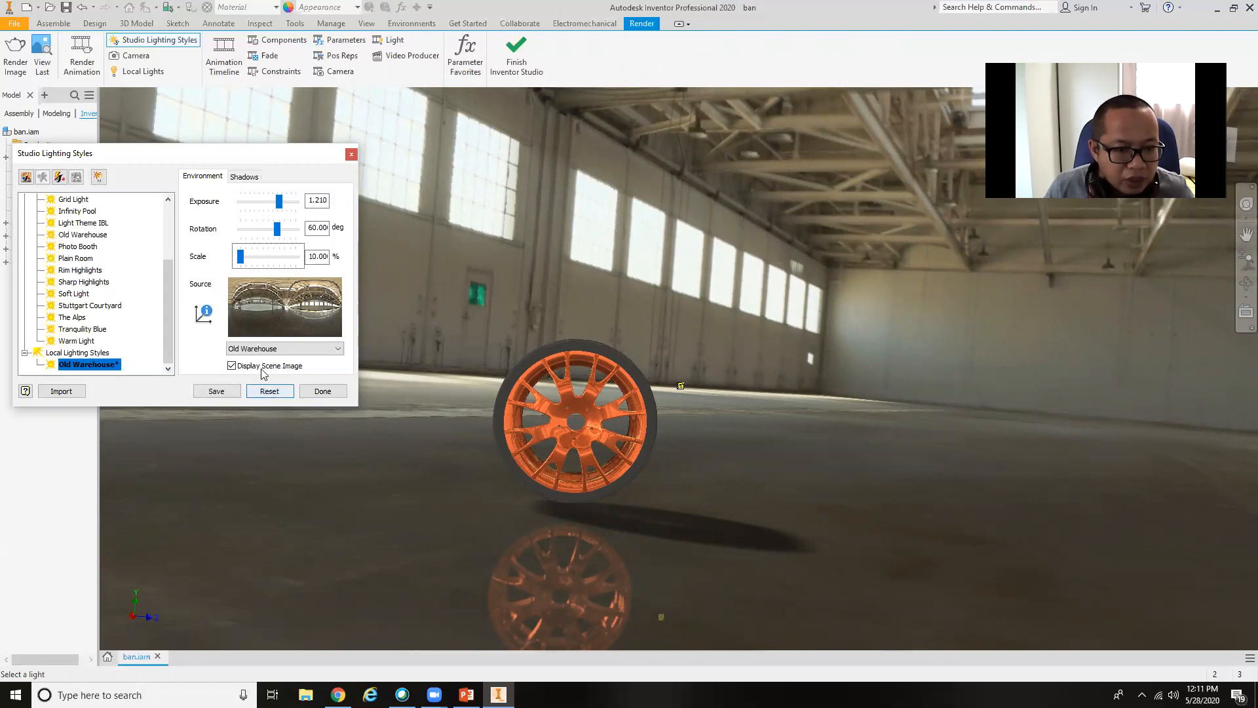
# Change the source image of the local Old Warehouse lighting style to Photo Booth.
pyautogui.click(264, 348)
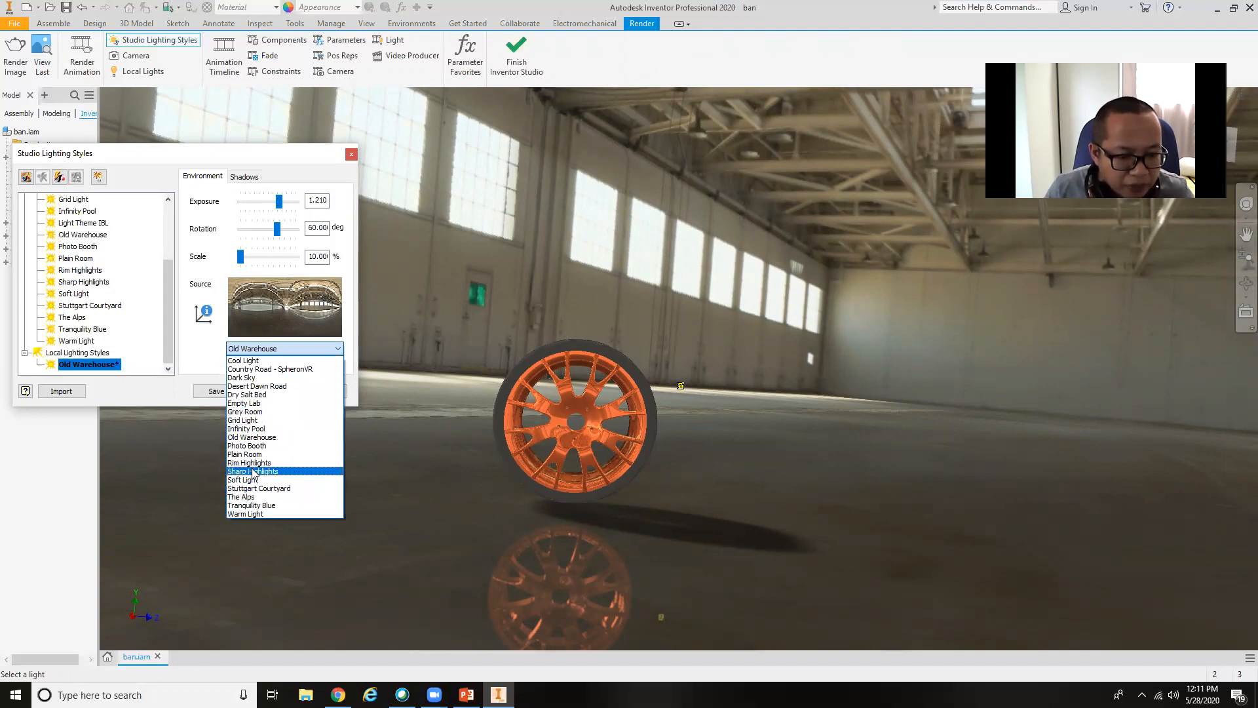
pyautogui.click(258, 446)
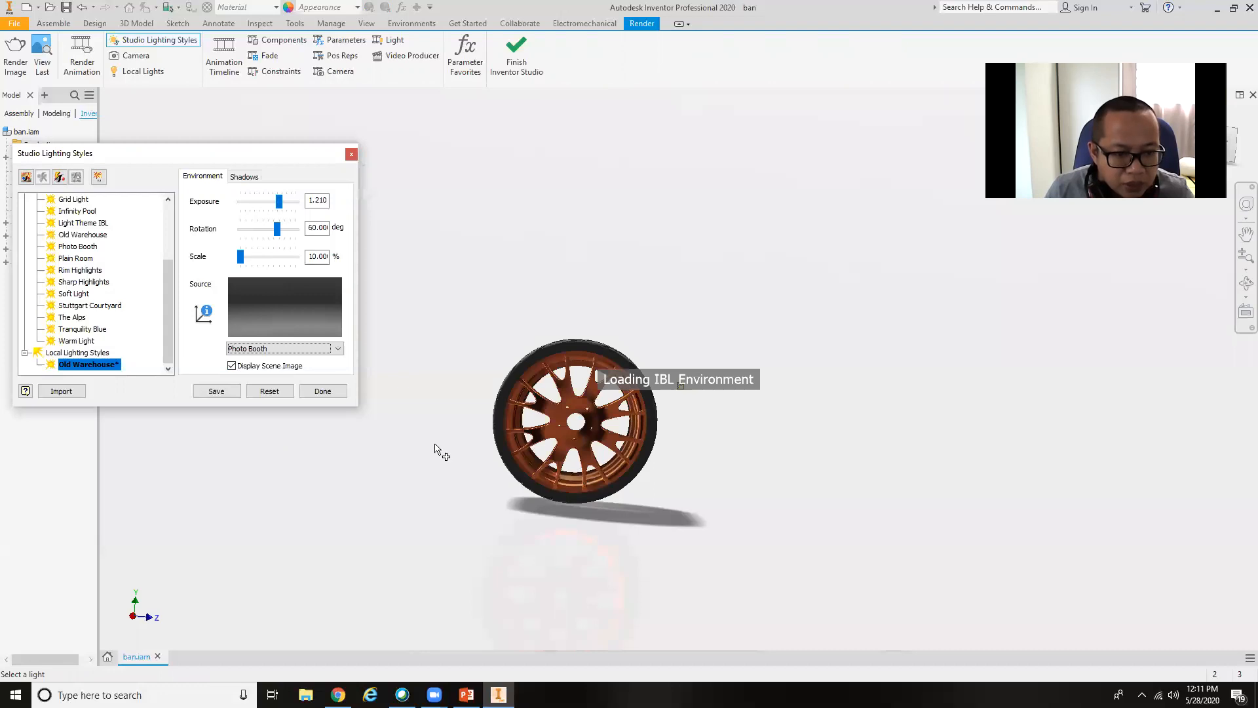
# Try Dark Sky as the lighting style's source image and raise the exposure to 1.790.
pyautogui.click(324, 350)
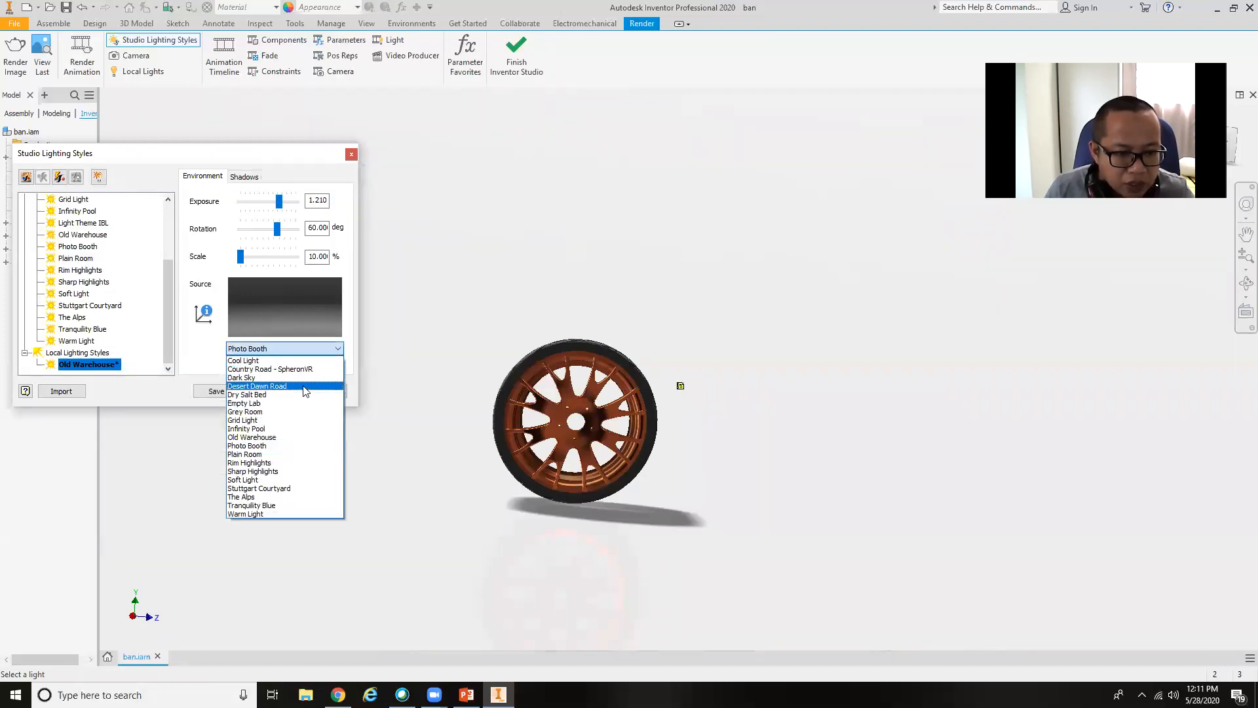
pyautogui.click(308, 376)
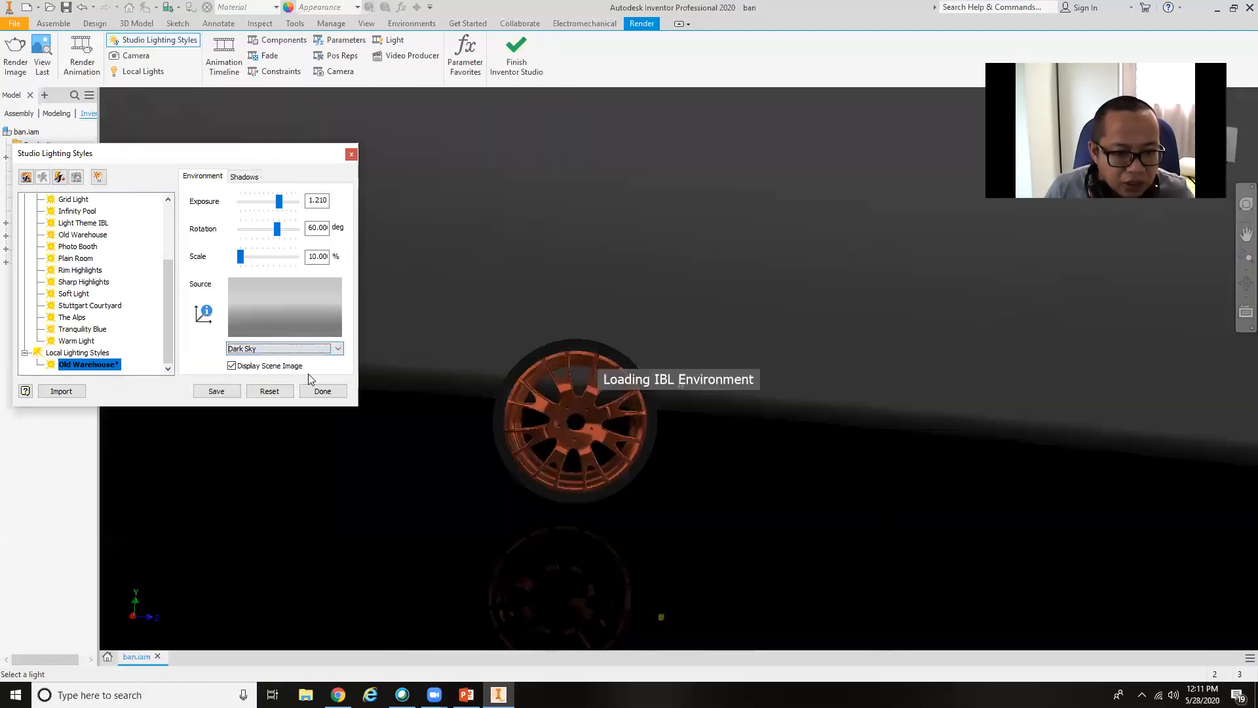
pyautogui.keyDown('shift'); pyautogui.moveTo(696, 519); pyautogui.dragTo(627, 529, button='middle'); pyautogui.keyUp('shift')
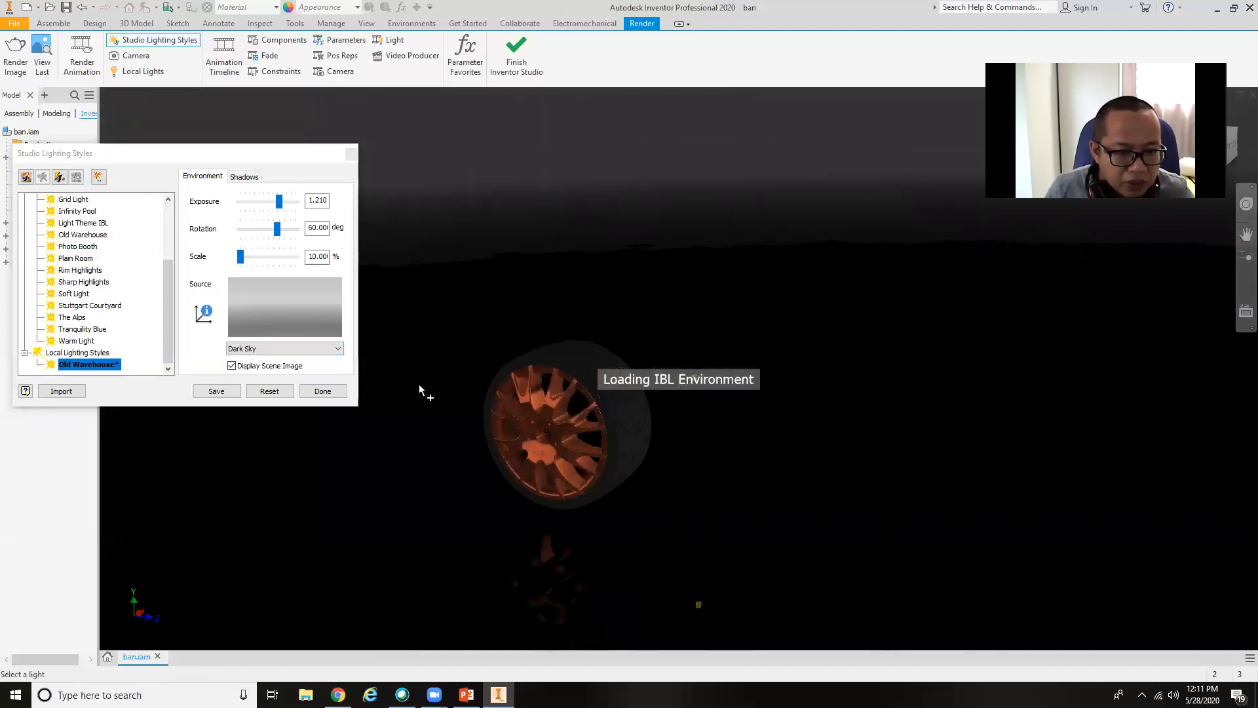
pyautogui.moveTo(280, 201)
pyautogui.mouseDown()
pyautogui.moveTo(297, 204)
pyautogui.moveTo(284, 204)
pyautogui.mouseUp()
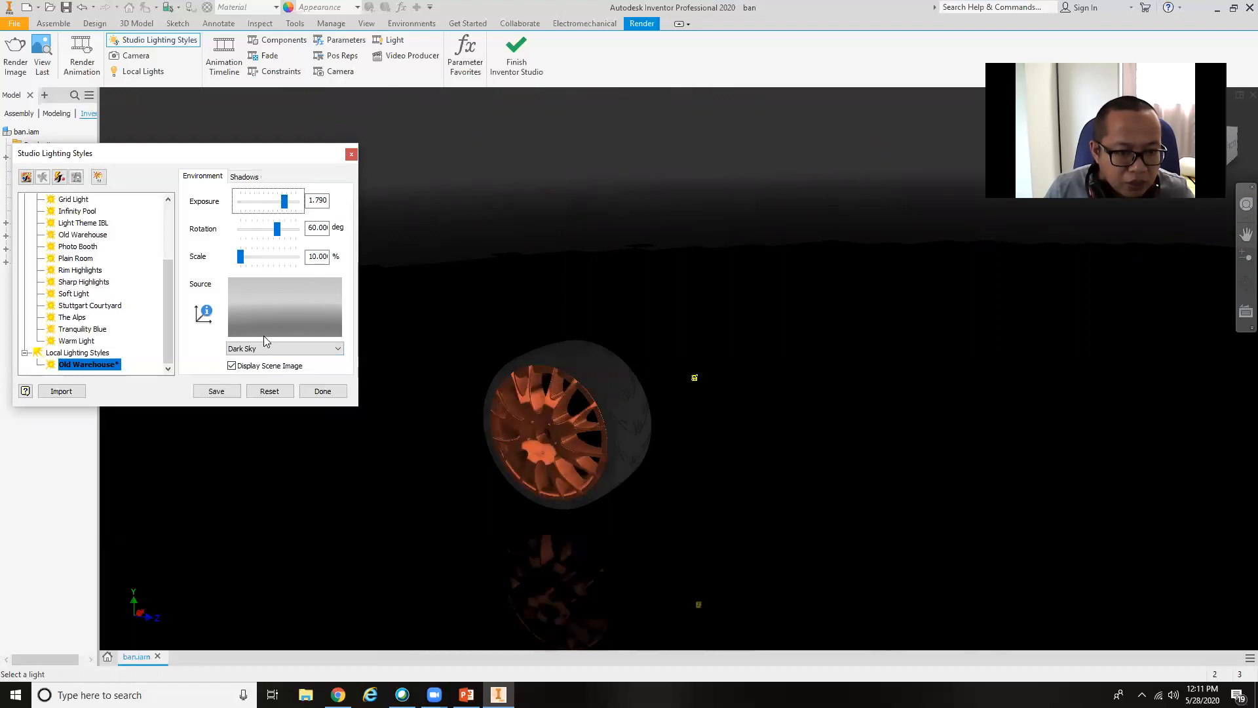
# Try the Plain Room and Rim Highlights images as the source of the lighting style.
pyautogui.click(276, 348)
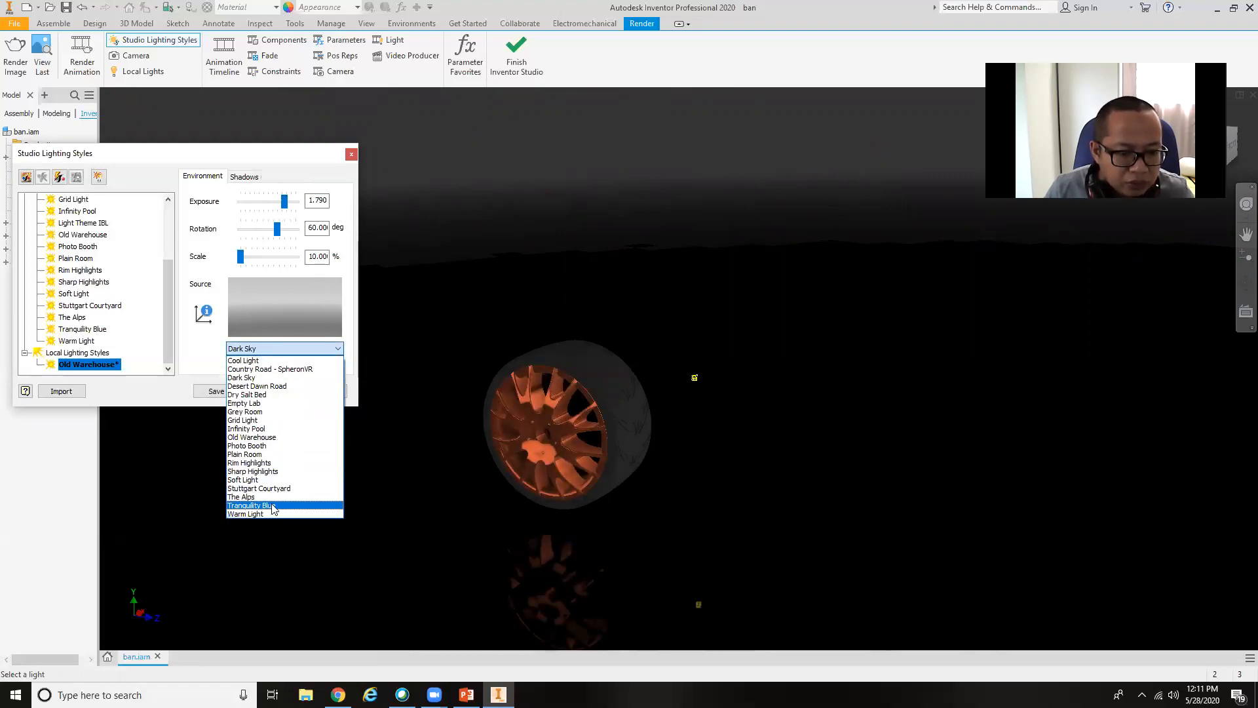
pyautogui.click(285, 455)
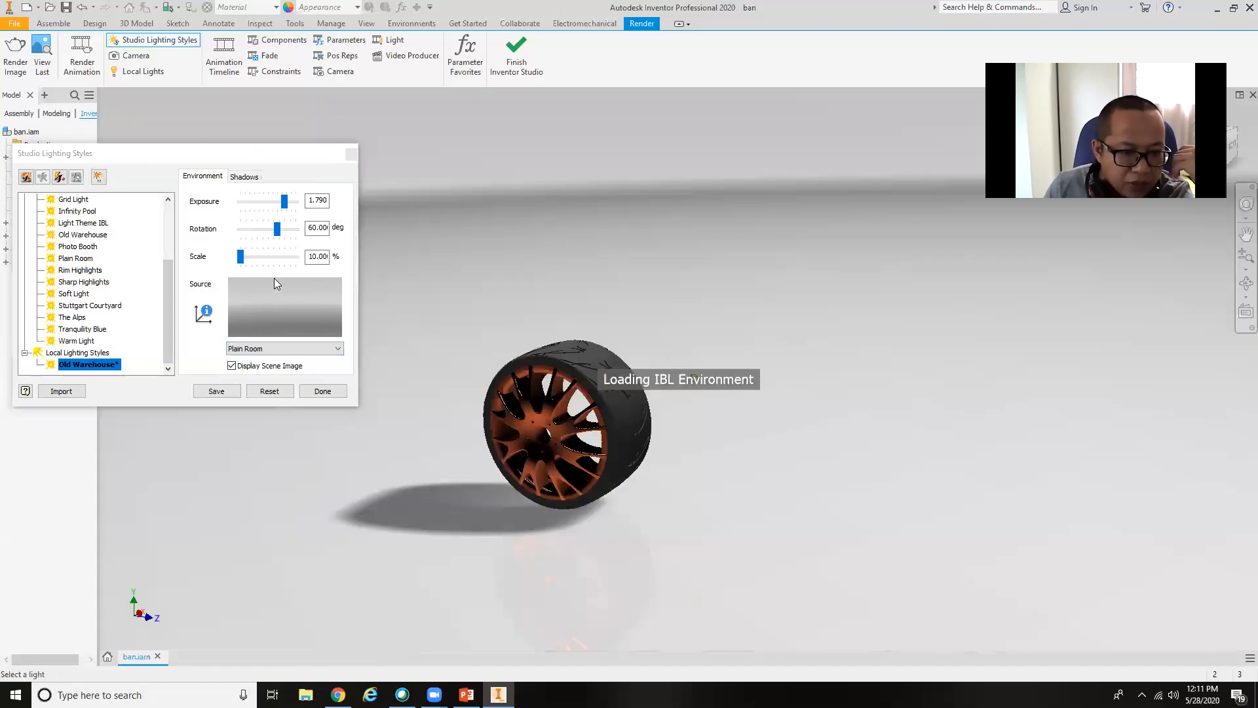
pyautogui.click(276, 348)
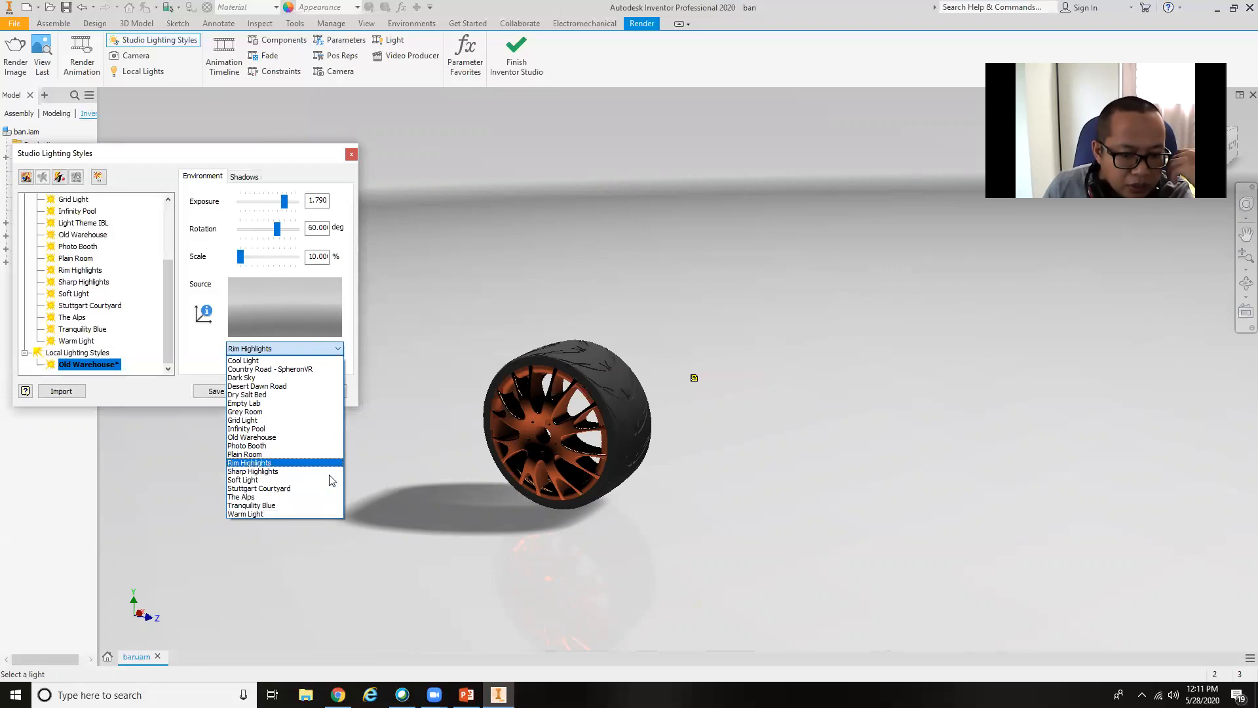
pyautogui.click(296, 464)
pyautogui.moveTo(627, 451)
pyautogui.keyDown('shift'); pyautogui.mouseDown(button='middle')
pyautogui.moveTo(682, 432)
pyautogui.moveTo(602, 470)
pyautogui.moveTo(576, 461)
pyautogui.moveTo(606, 463)
pyautogui.mouseUp(button='middle'); pyautogui.keyUp('shift')
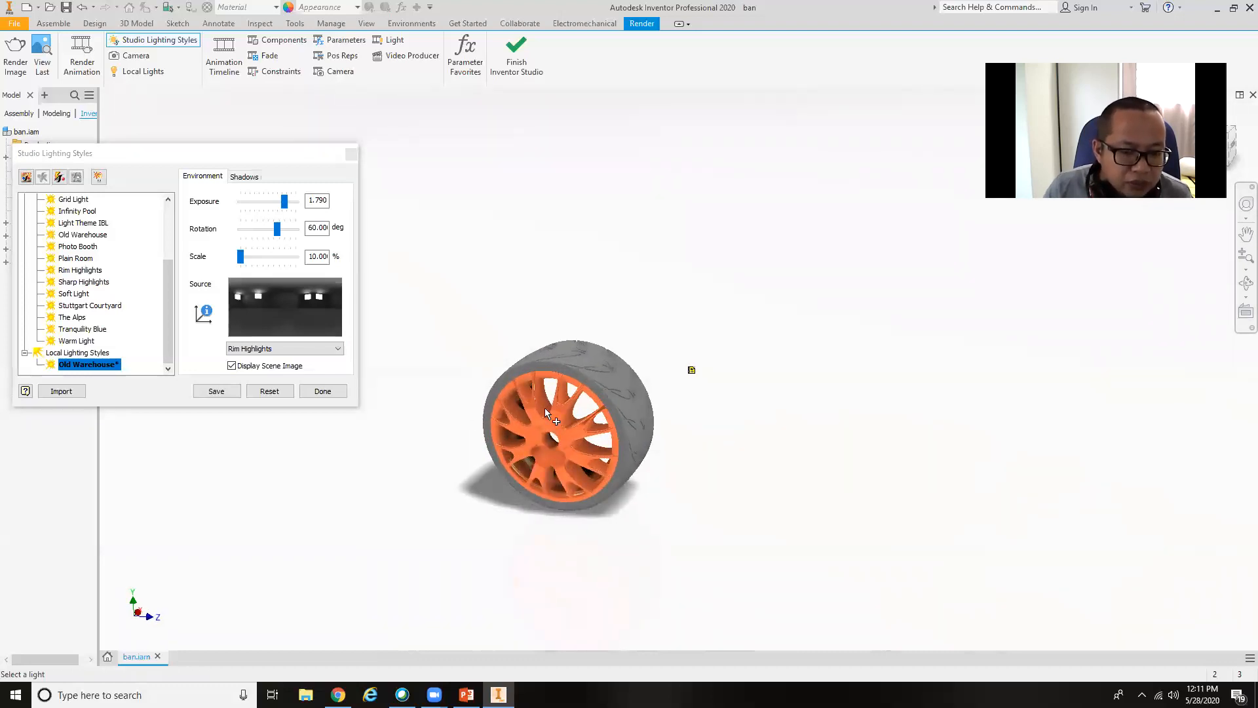
# Try Soft Light as the source image of the lighting style.
pyautogui.click(285, 348)
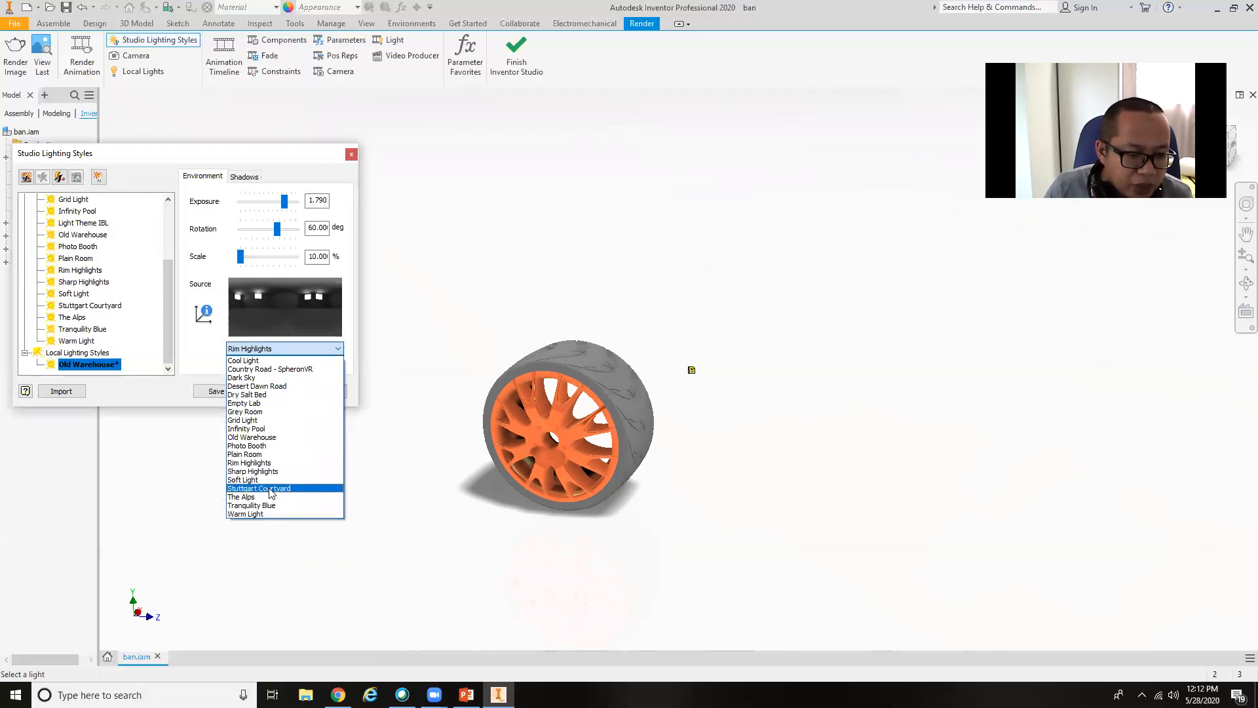
pyautogui.press('Up')
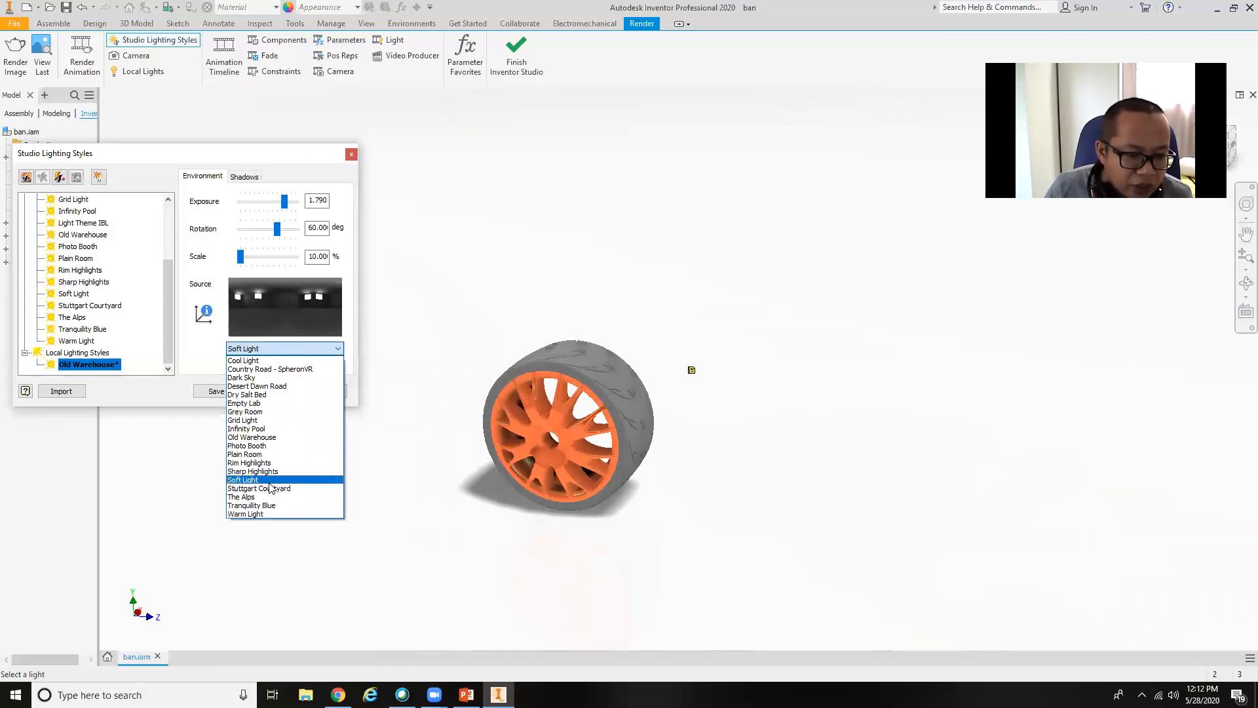
pyautogui.press('Return')
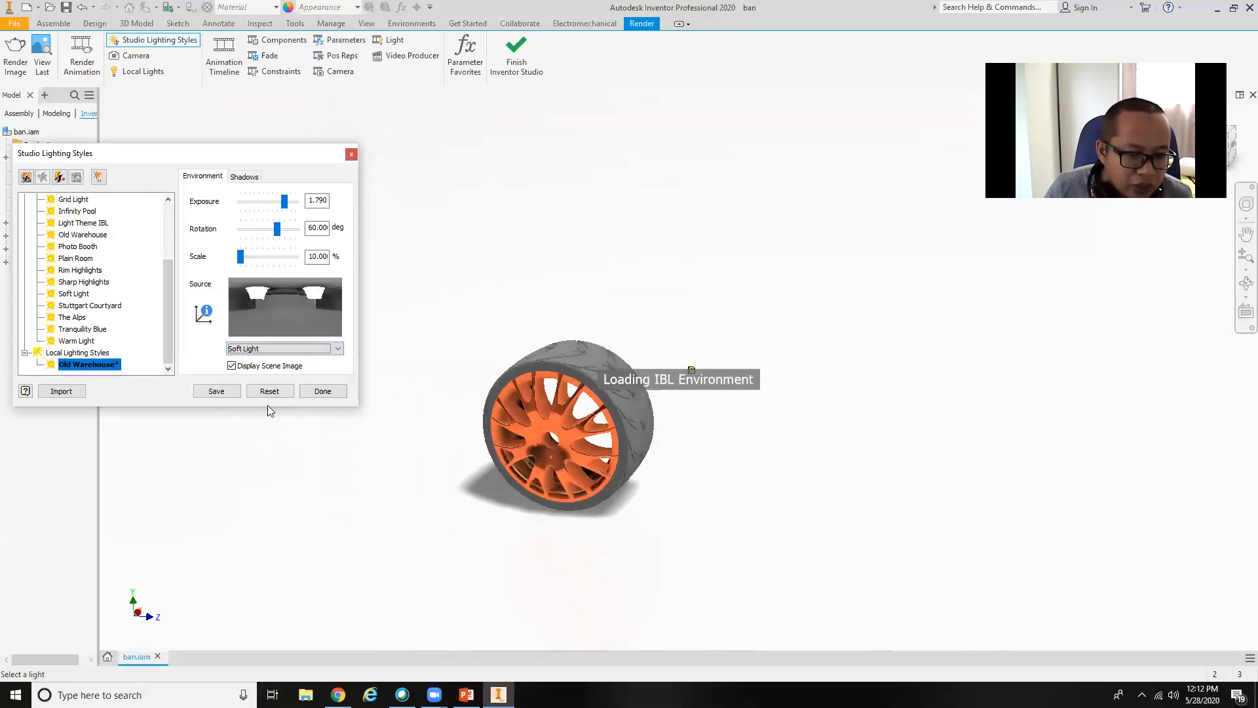
# Change the source image of the local lighting style to Country Road - SpheronVR.
pyautogui.click(301, 351)
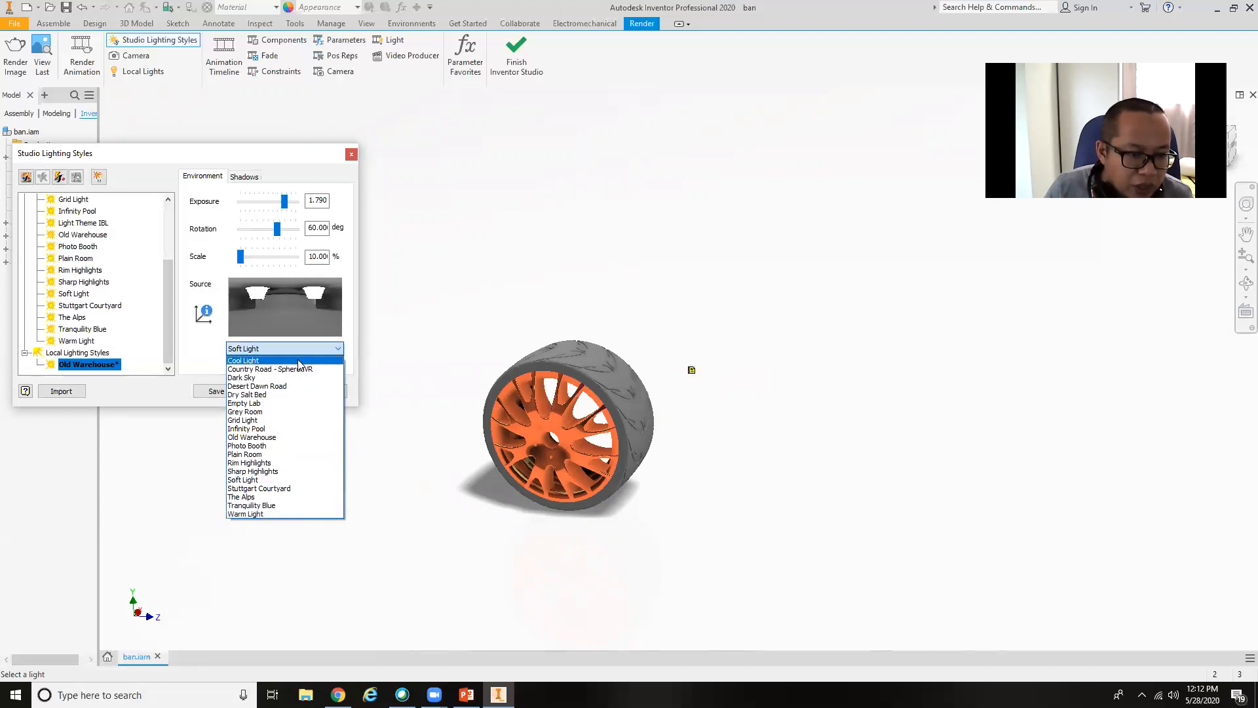
pyautogui.scroll(3, 77, 341)
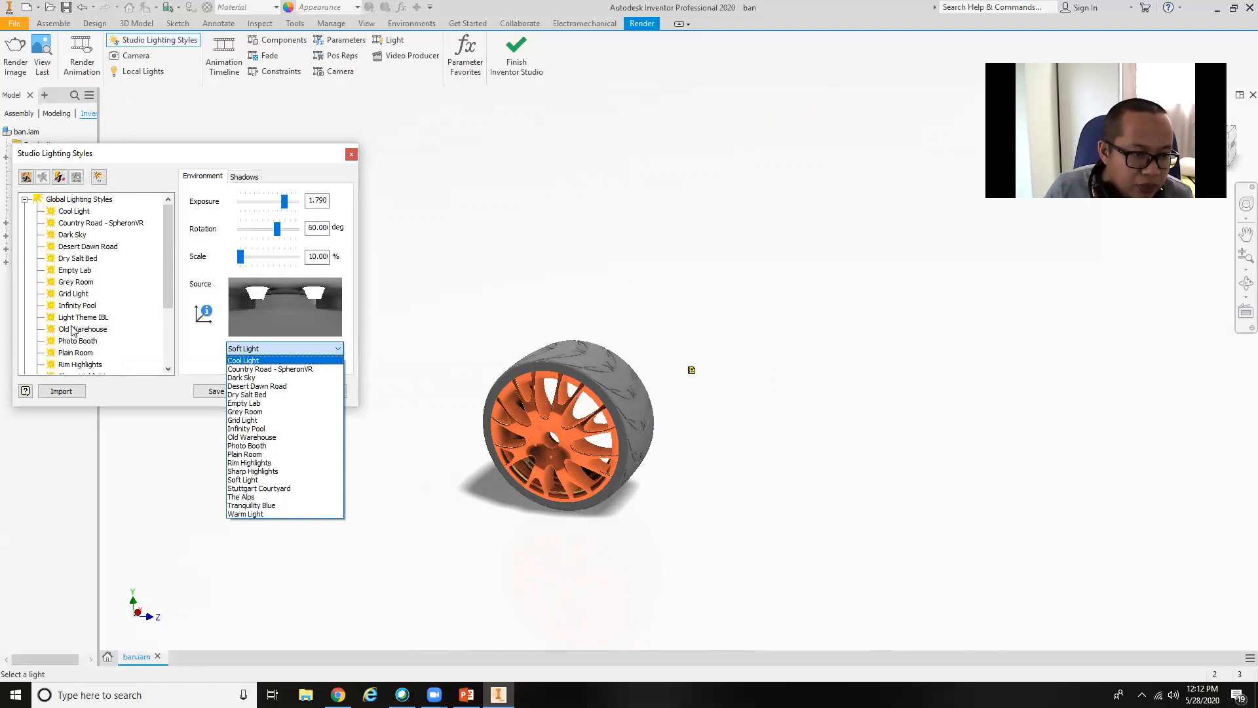
pyautogui.click(281, 370)
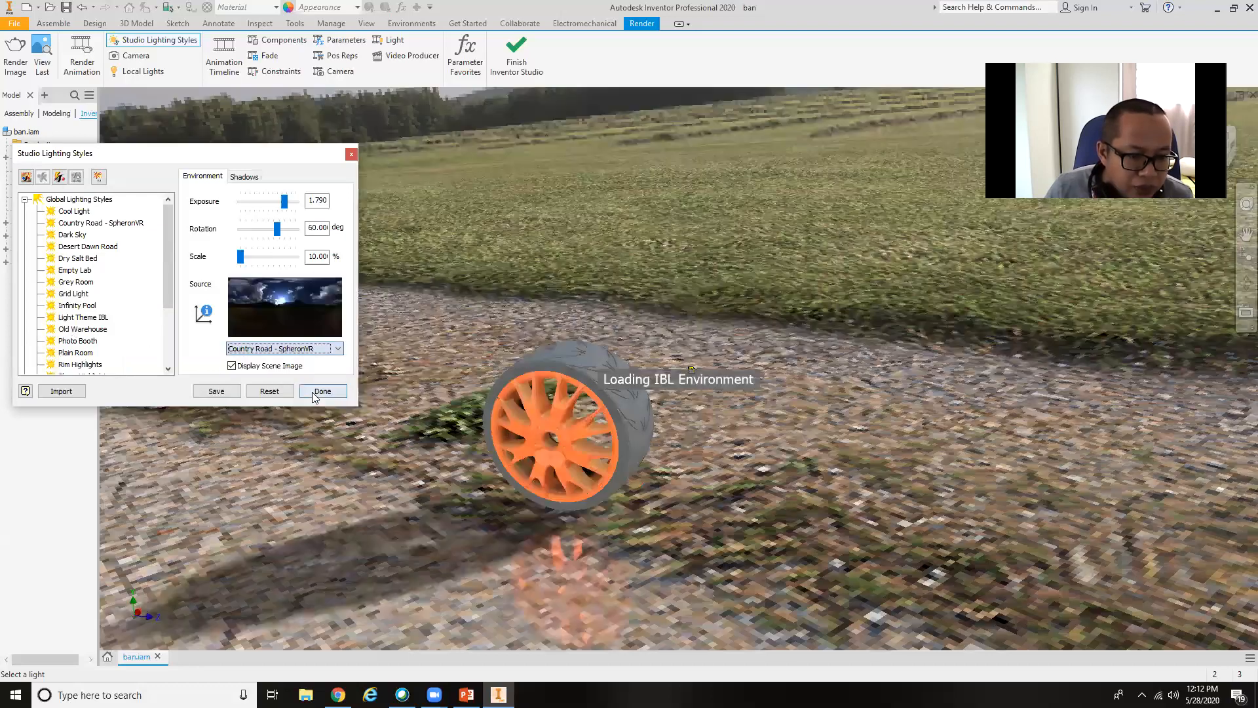
pyautogui.keyDown('shift'); pyautogui.moveTo(793, 447); pyautogui.dragTo(718, 434, button='middle'); pyautogui.keyUp('shift')
# Set the scene's rotation to 73 degrees and its exposure to 1.500.
pyautogui.moveTo(277, 228); pyautogui.dragTo(277, 227)
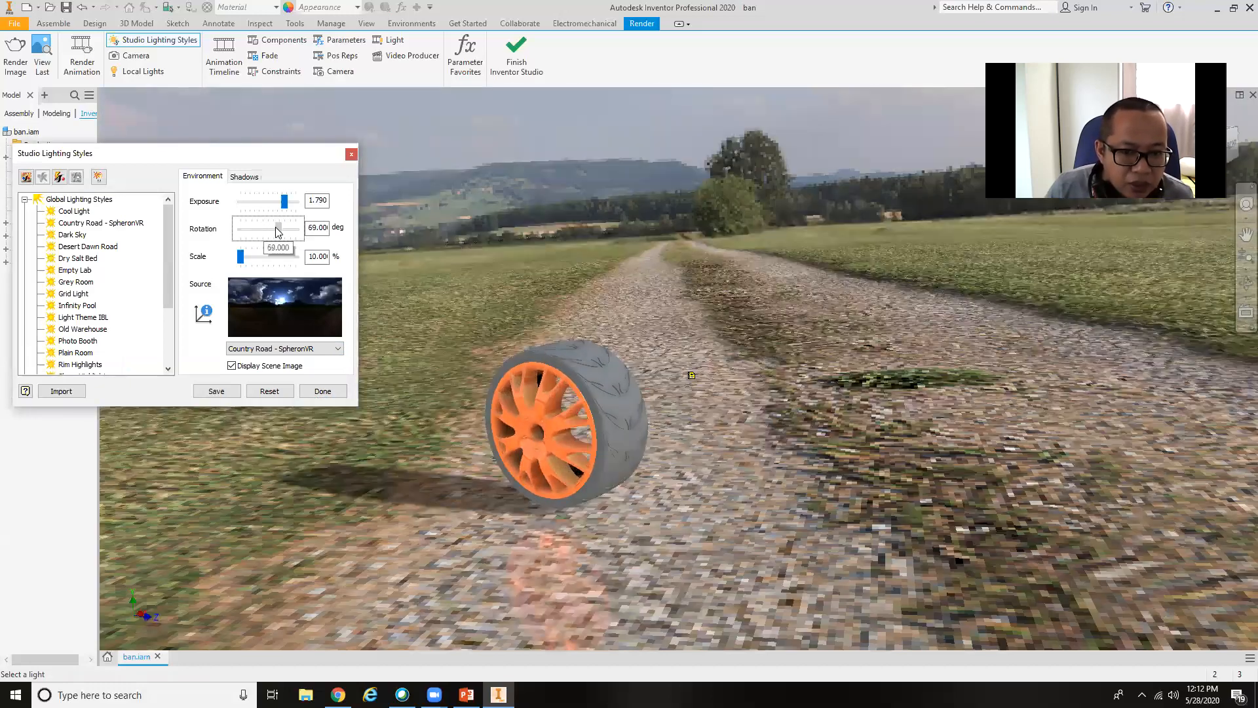
pyautogui.keyDown('shift'); pyautogui.moveTo(845, 517); pyautogui.dragTo(829, 472, button='middle'); pyautogui.keyUp('shift')
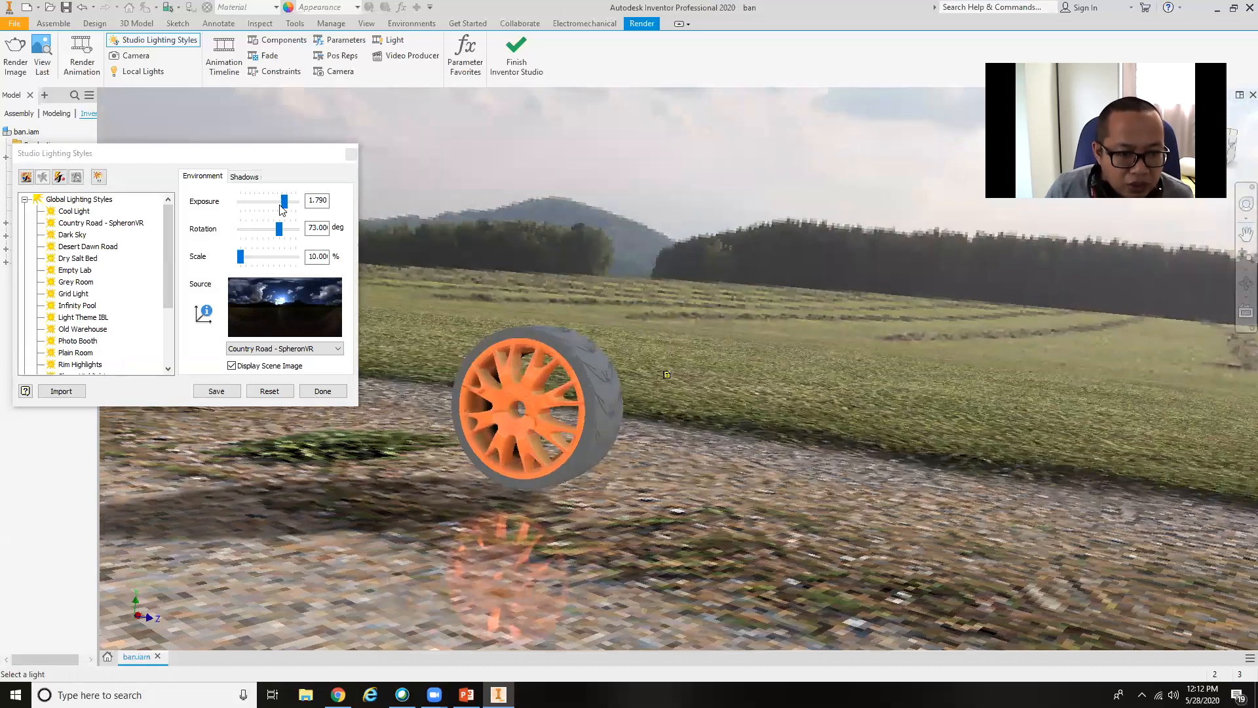
pyautogui.moveTo(282, 202); pyautogui.dragTo(275, 203)
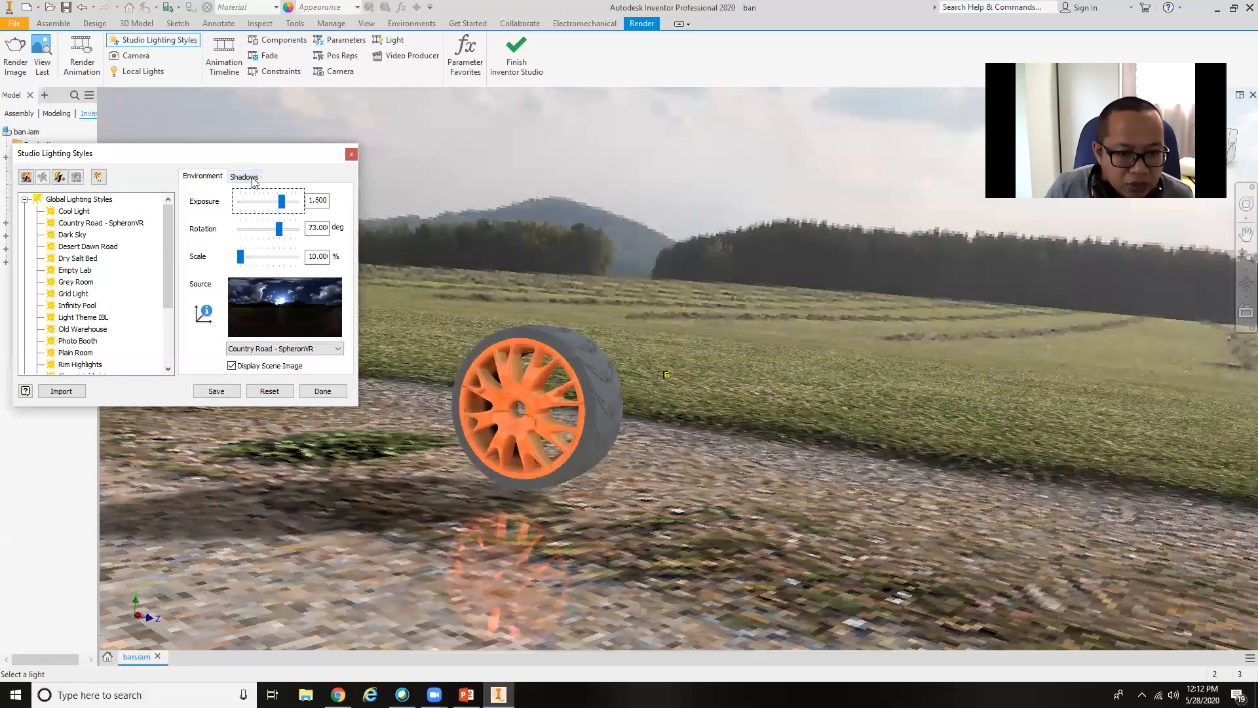
# Set the ground and object shadow density to 54 and softness to 32, with ambient shadows at 33.
pyautogui.click(252, 179)
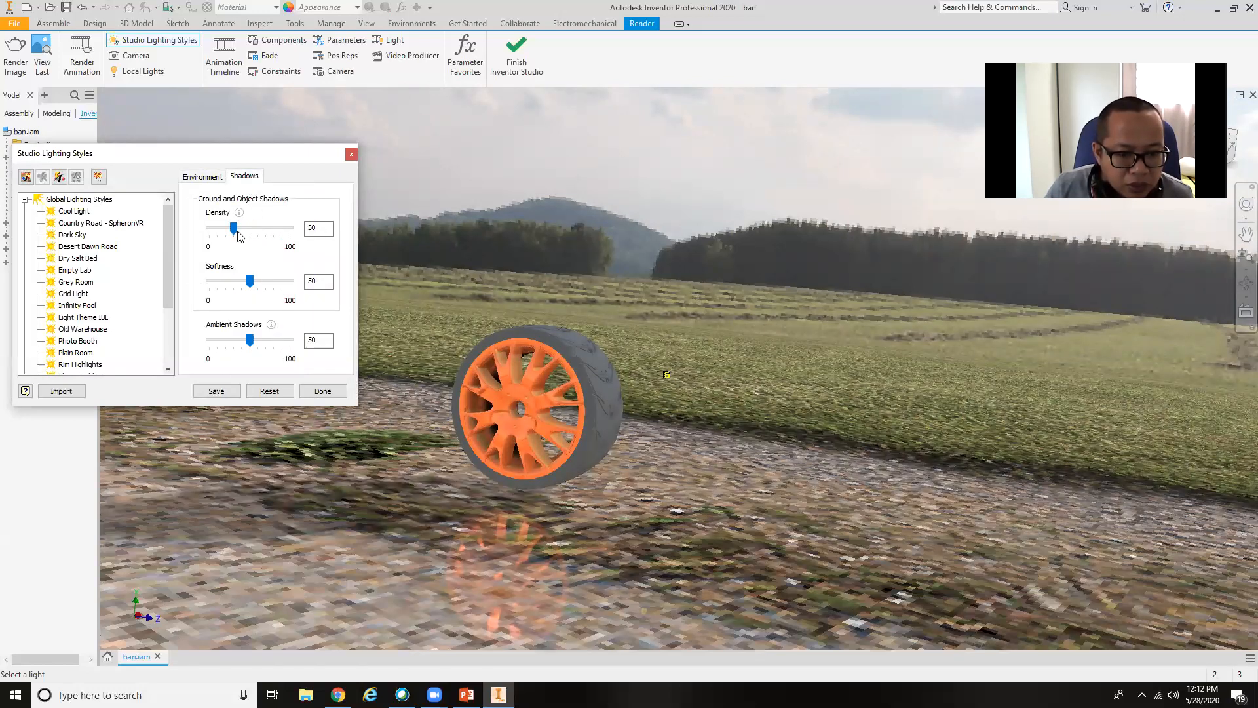
pyautogui.moveTo(240, 231); pyautogui.dragTo(232, 230)
pyautogui.moveTo(249, 281); pyautogui.dragTo(236, 282)
pyautogui.moveTo(226, 228); pyautogui.dragTo(252, 228)
pyautogui.moveTo(249, 340); pyautogui.dragTo(236, 341)
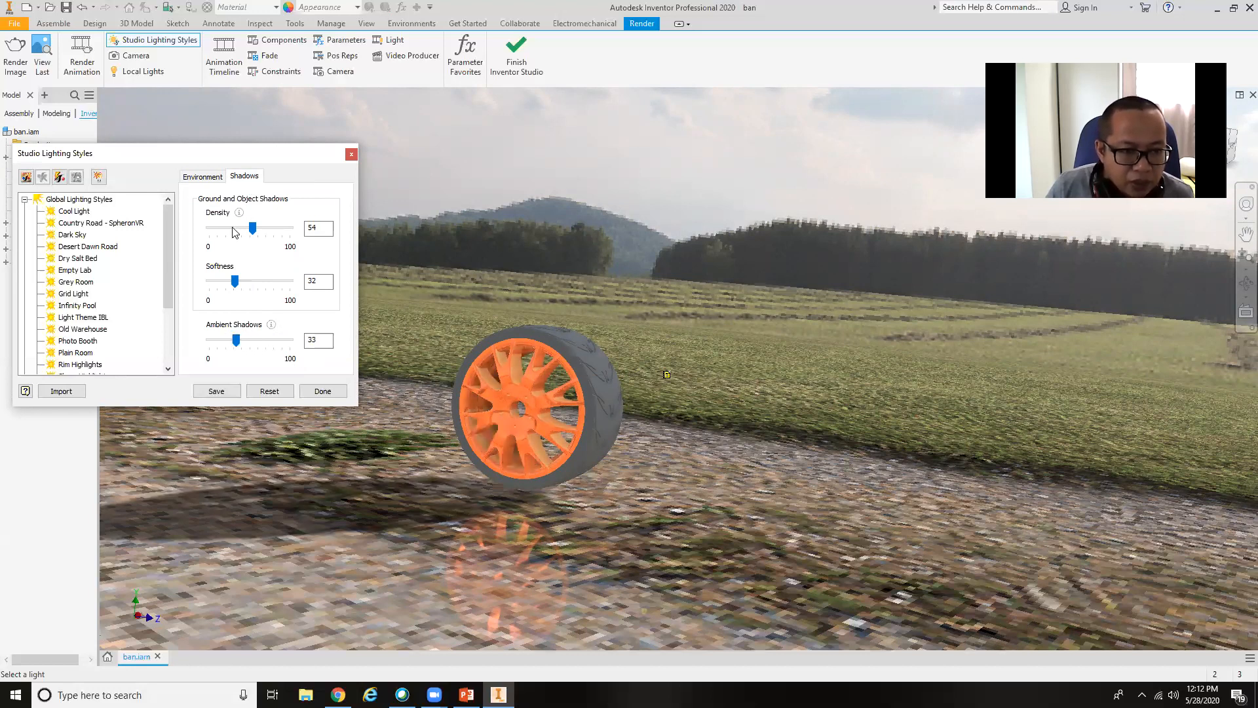
# Finish editing the studio lighting styles and save the changes to the style.
pyautogui.click(202, 175)
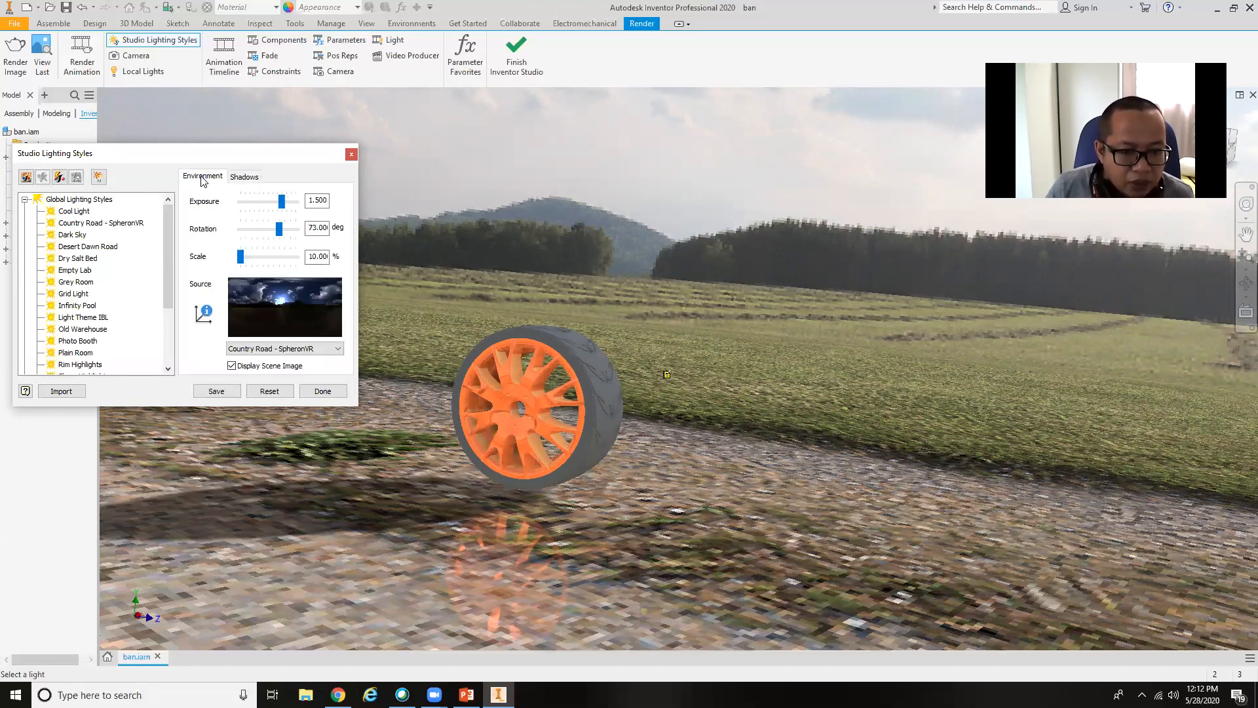
pyautogui.click(323, 391)
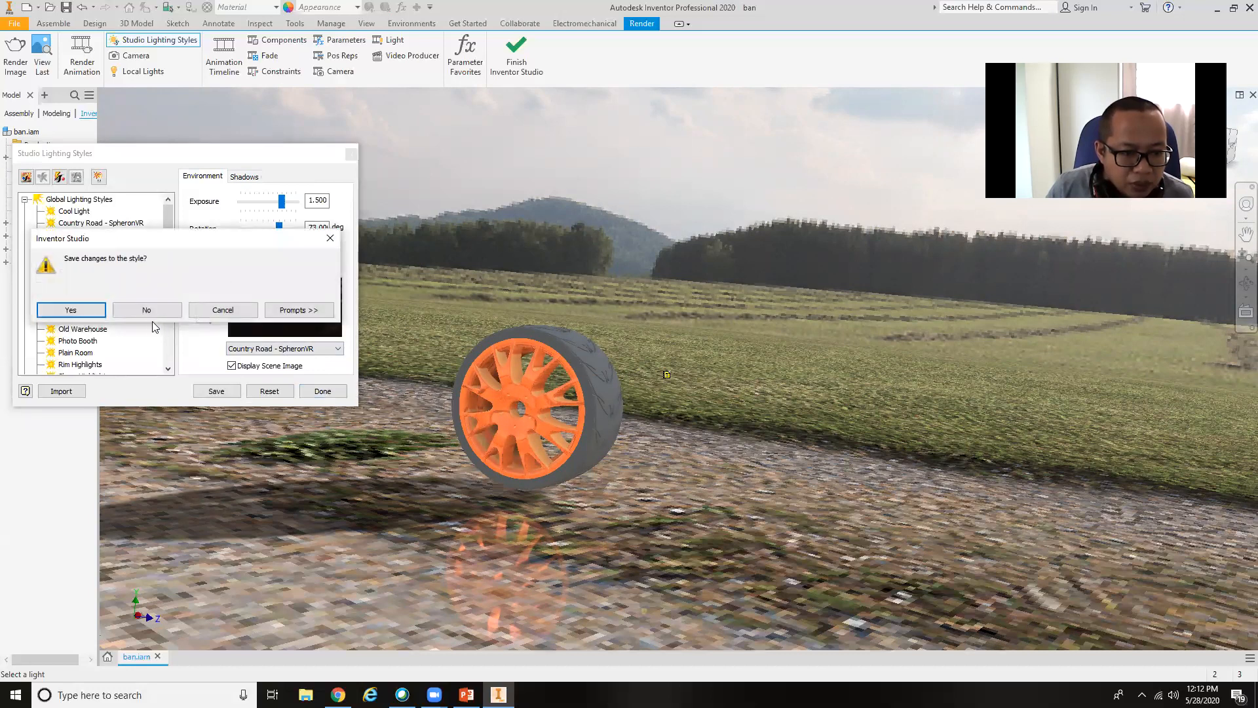
pyautogui.click(70, 310)
# Apply the Dark Green appearance from the Inventor Material Library to the wheel's rim.
pyautogui.keyDown('shift'); pyautogui.moveTo(426, 481); pyautogui.dragTo(465, 480, button='middle'); pyautogui.keyUp('shift')
pyautogui.keyDown('shift'); pyautogui.moveTo(551, 481); pyautogui.dragTo(720, 547, button='middle'); pyautogui.keyUp('shift')
pyautogui.keyDown('shift'); pyautogui.moveTo(848, 387); pyautogui.dragTo(757, 453, button='middle'); pyautogui.keyUp('shift')
pyautogui.scroll(-4, 724, 408)
pyautogui.scroll(5, 1117, 519)
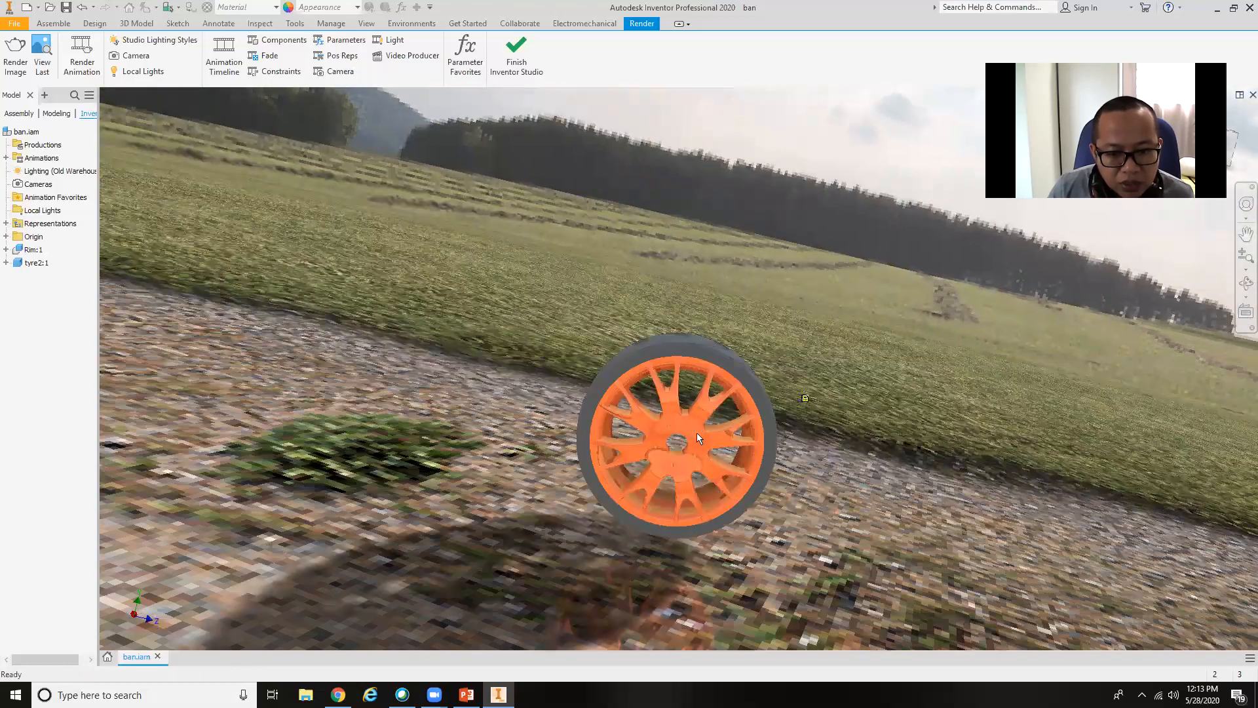
pyautogui.click(307, 11)
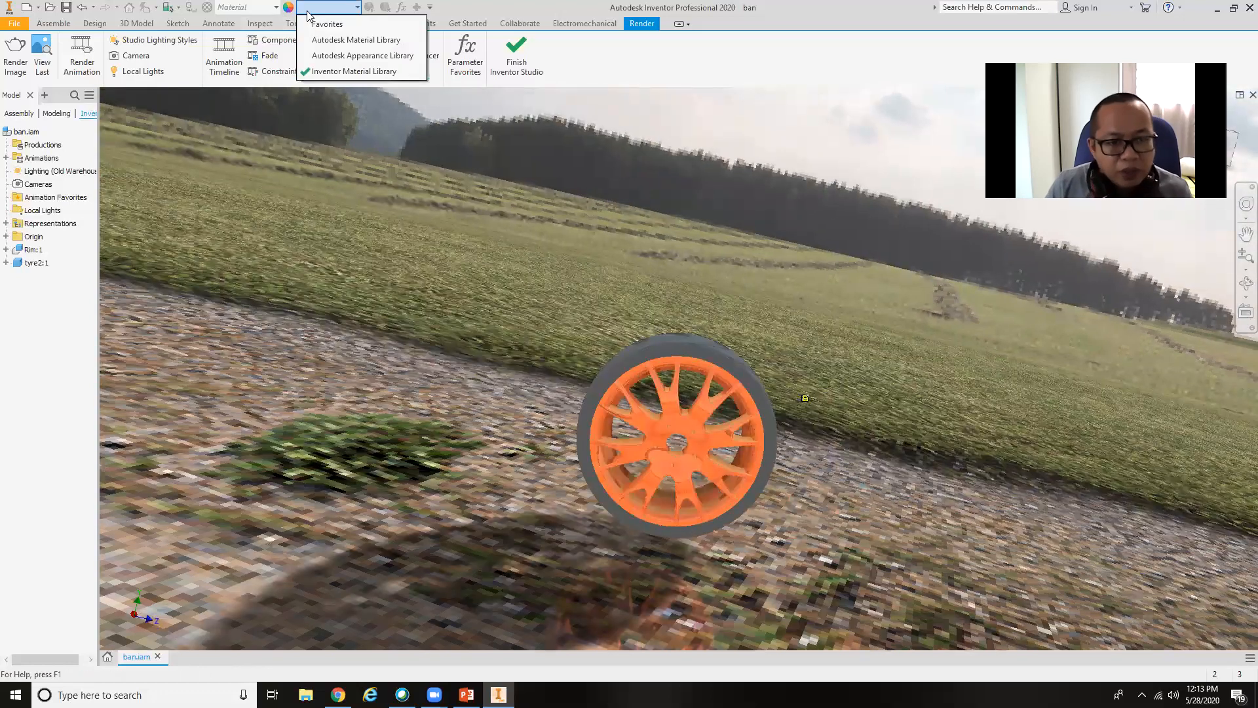
pyautogui.click(673, 430)
pyautogui.click(658, 428)
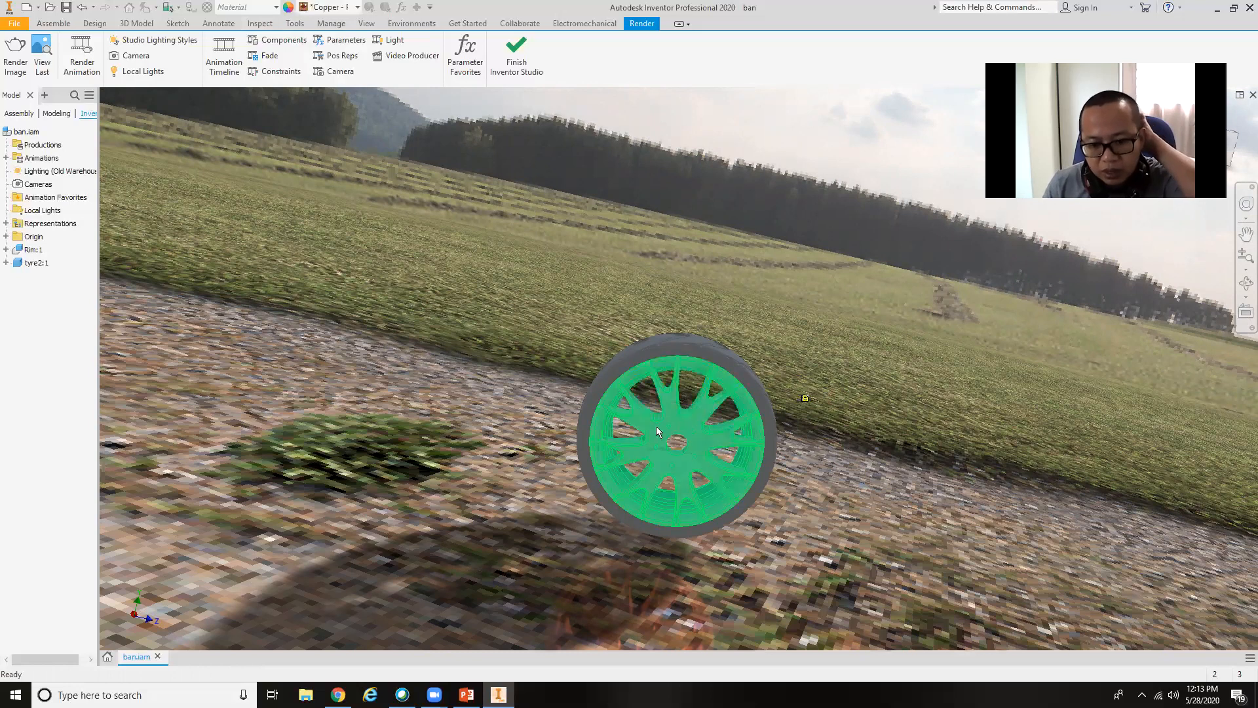
pyautogui.click(348, 8)
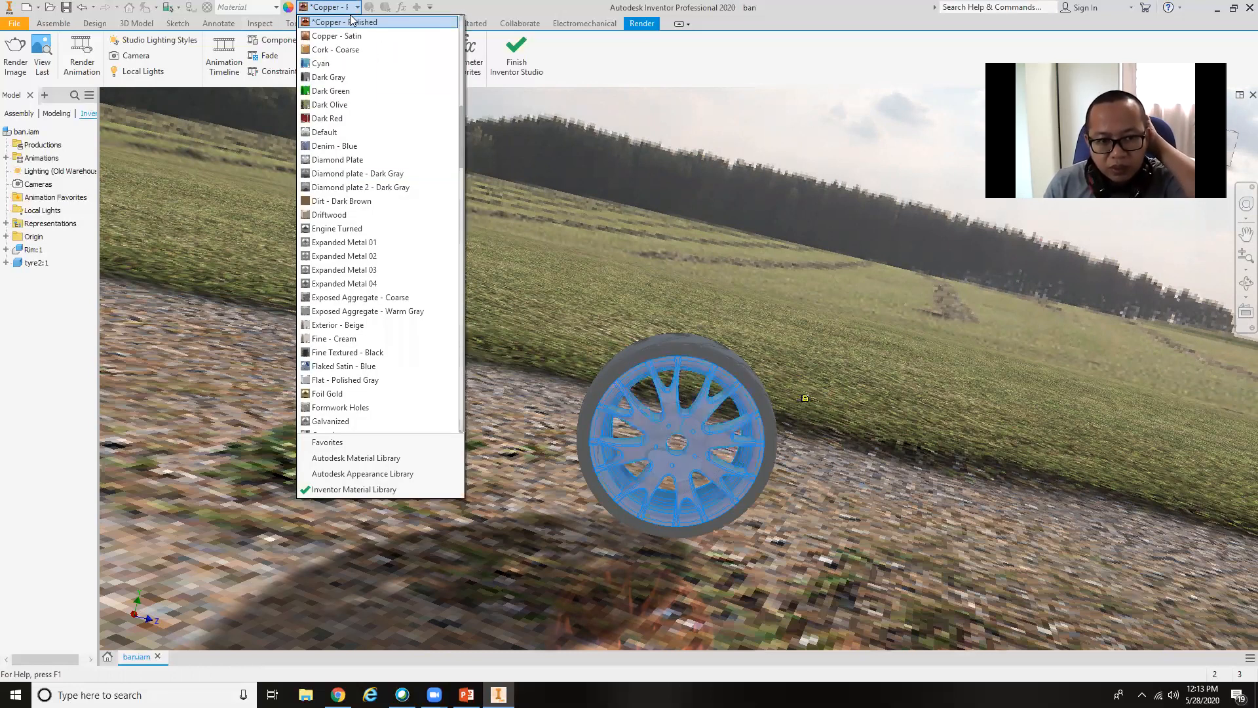
pyautogui.click(342, 90)
pyautogui.click(759, 350)
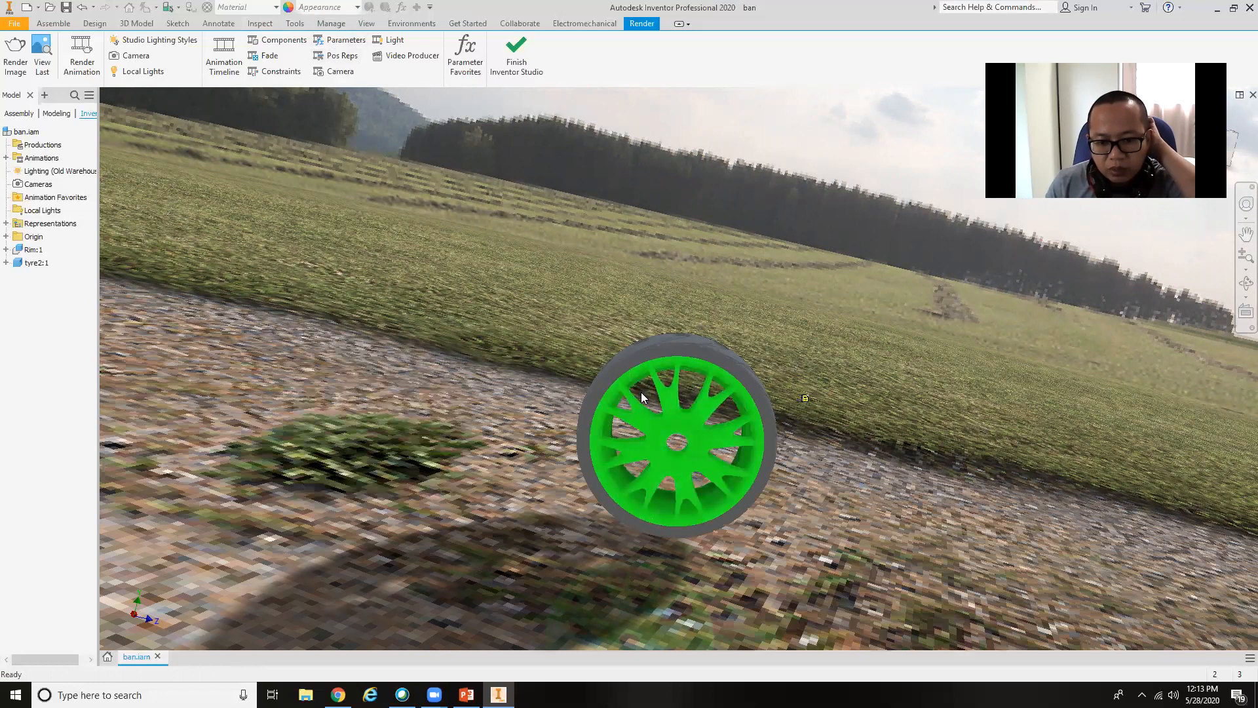
# Try the Expanded Metal 04 appearance on the rim.
pyautogui.click(701, 388)
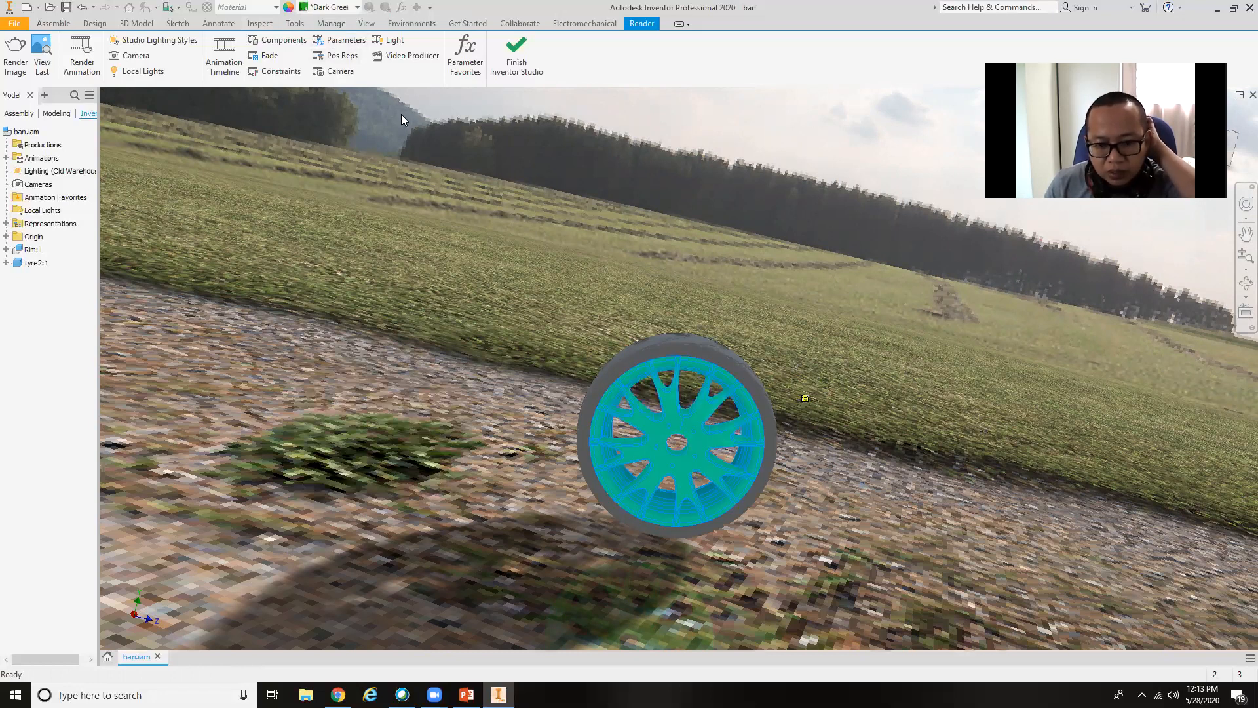
pyautogui.click(357, 8)
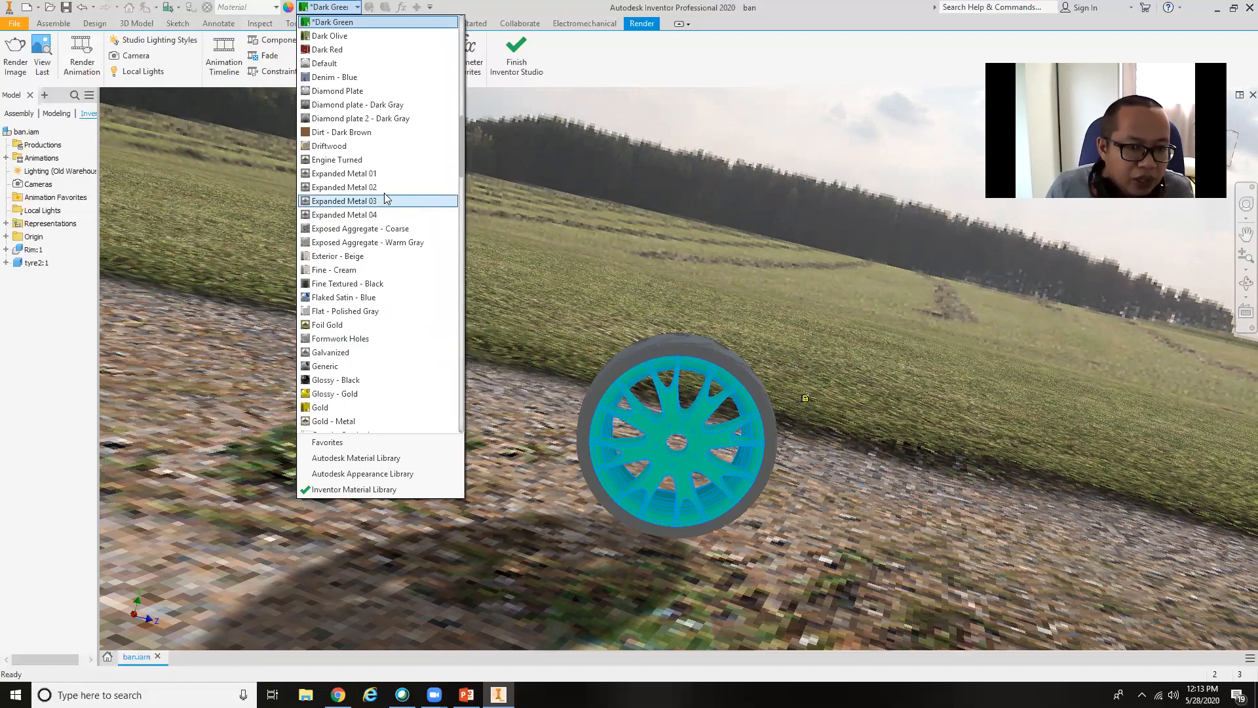
pyautogui.press('Escape')
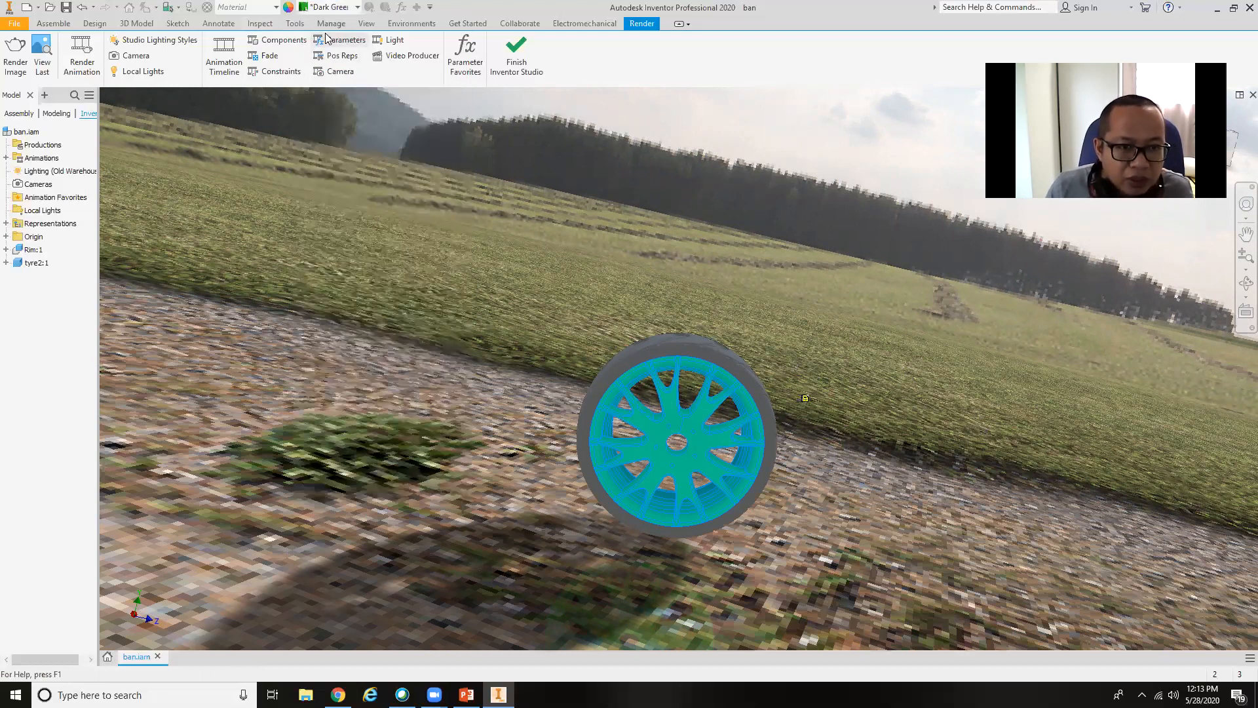
pyautogui.click(358, 7)
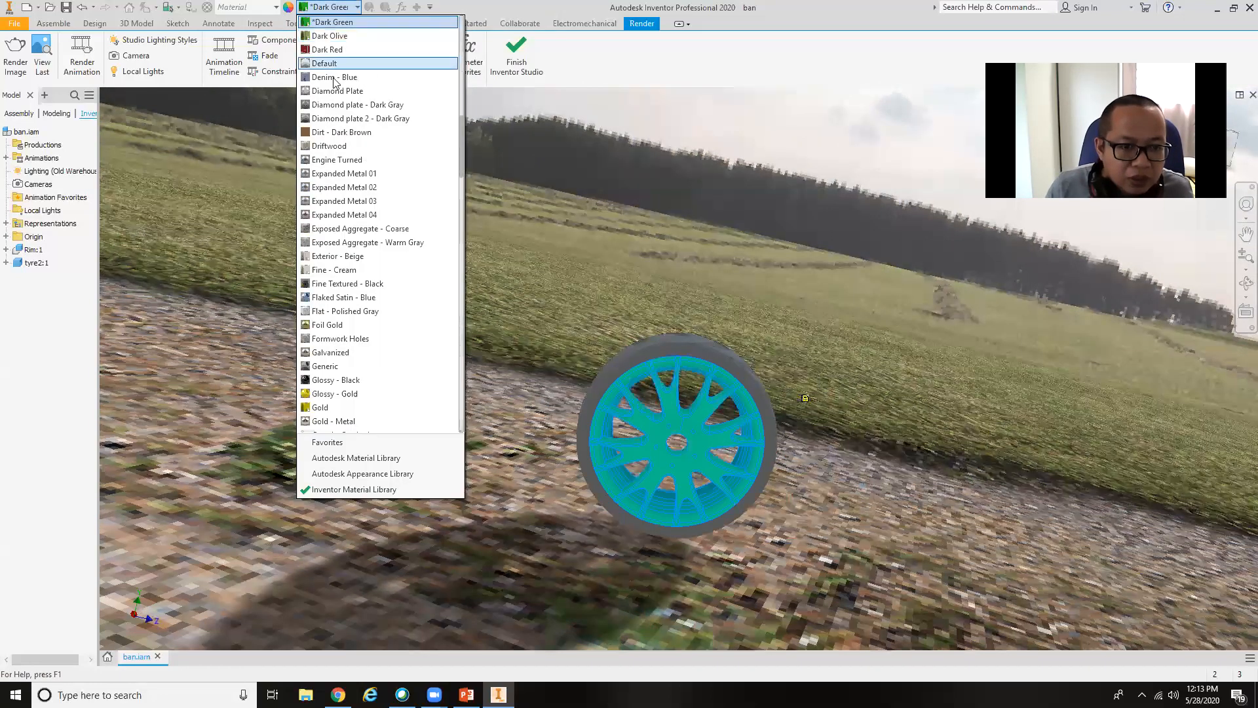
pyautogui.click(350, 215)
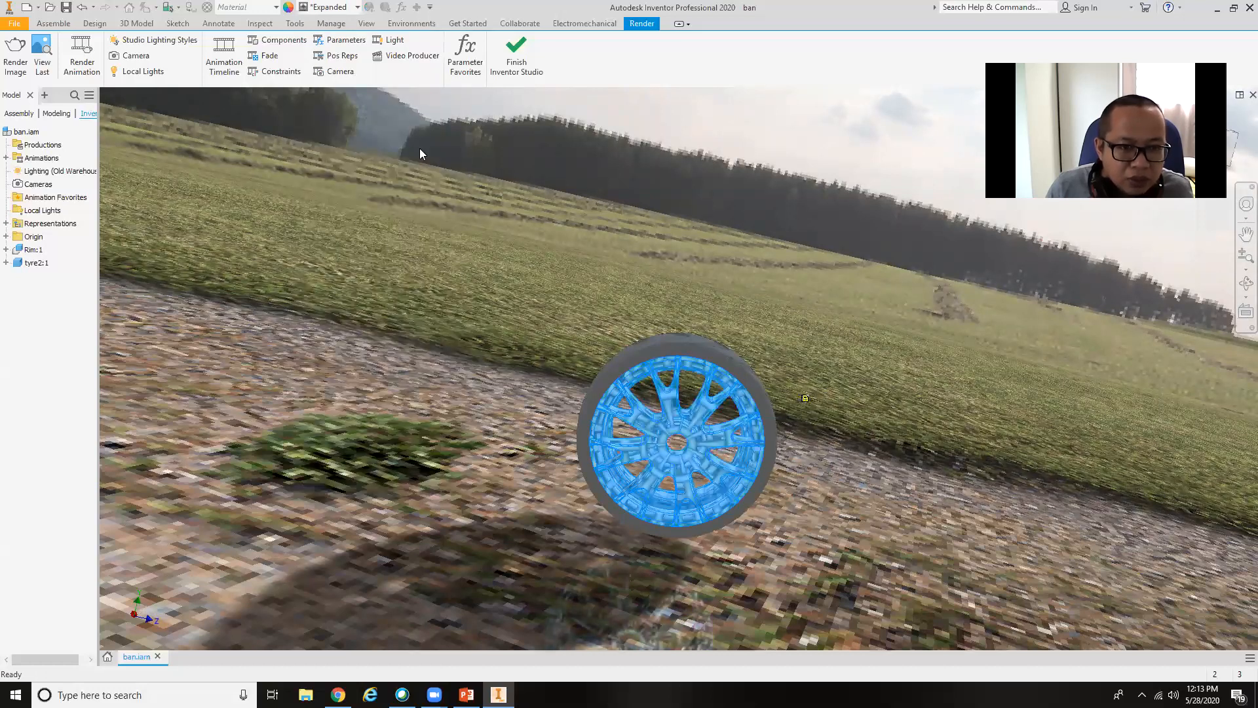
# Change the rim's appearance to Engine Turned.
pyautogui.click(357, 6)
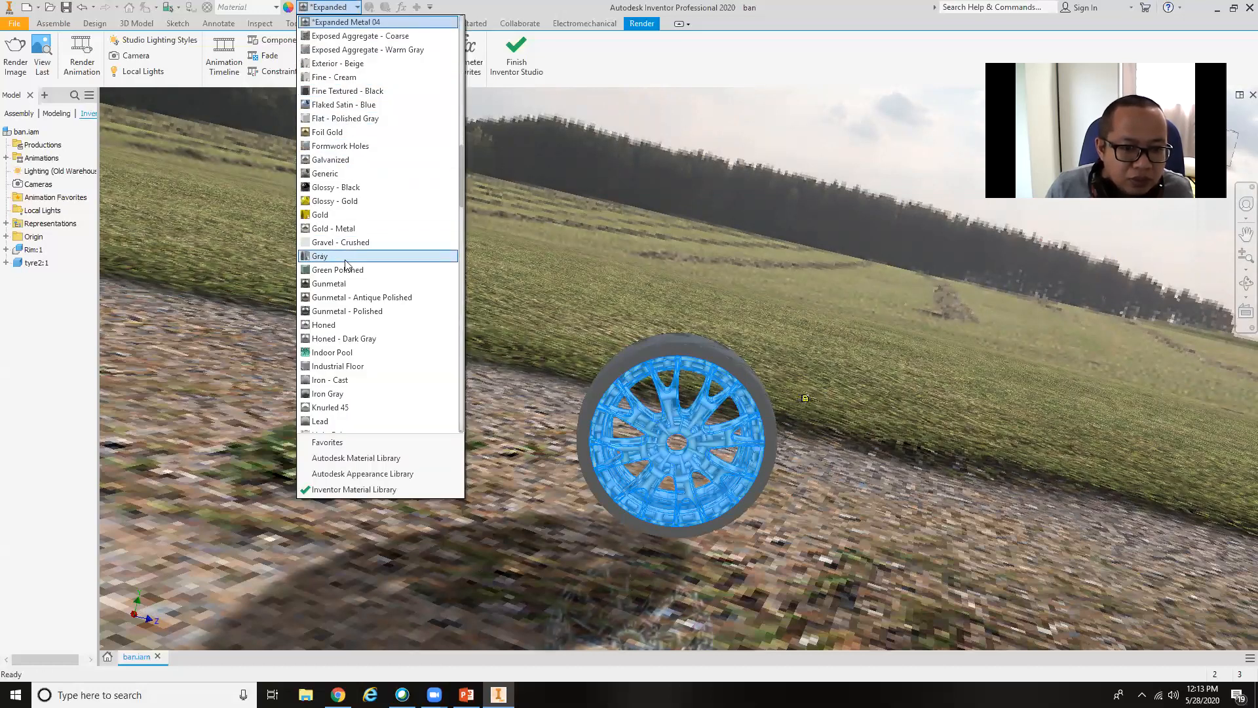
pyautogui.scroll(5, 347, 272)
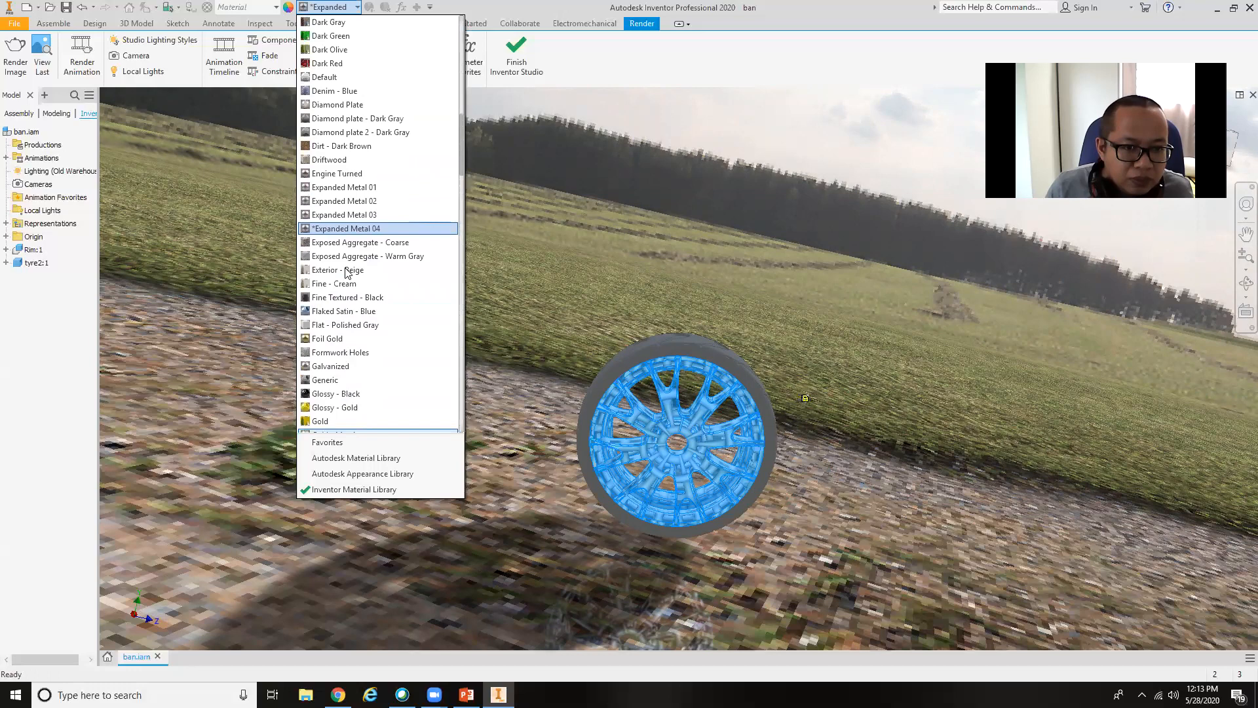
pyautogui.click(337, 174)
pyautogui.click(973, 507)
pyautogui.keyDown('shift'); pyautogui.moveTo(931, 520); pyautogui.dragTo(836, 501, button='middle'); pyautogui.keyUp('shift')
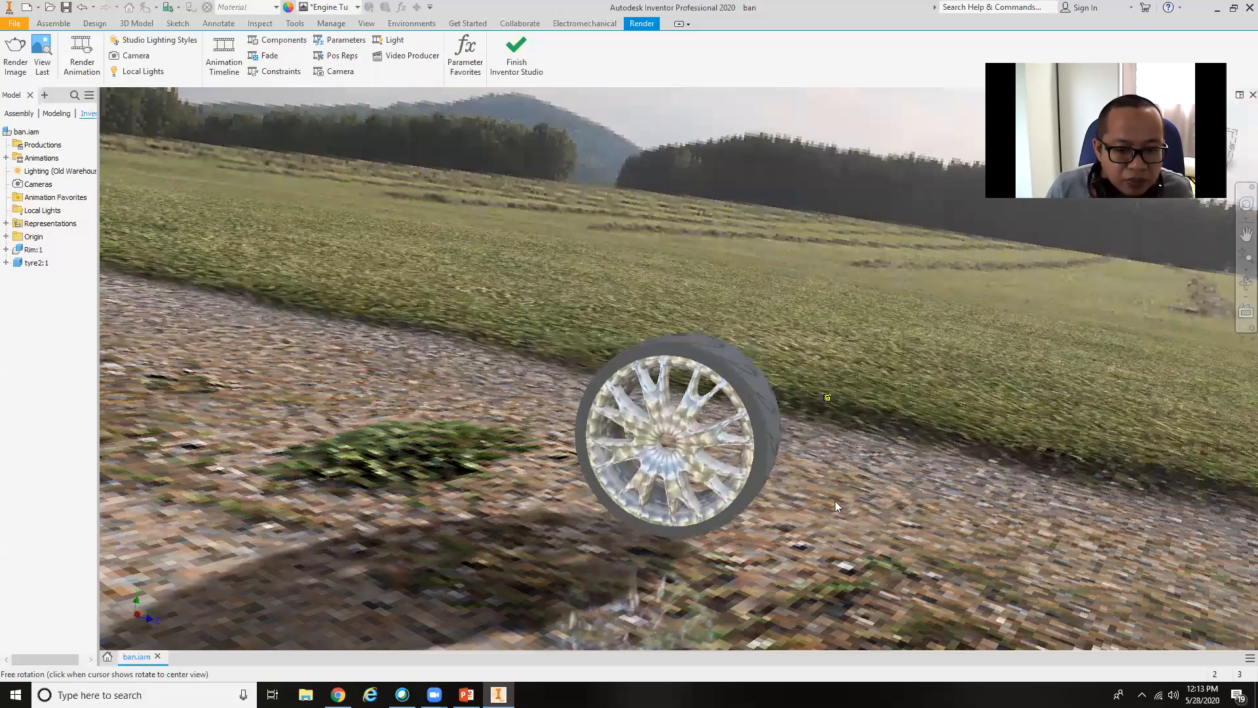
# Change the rim's appearance to Foil Gold.
pyautogui.click(706, 459)
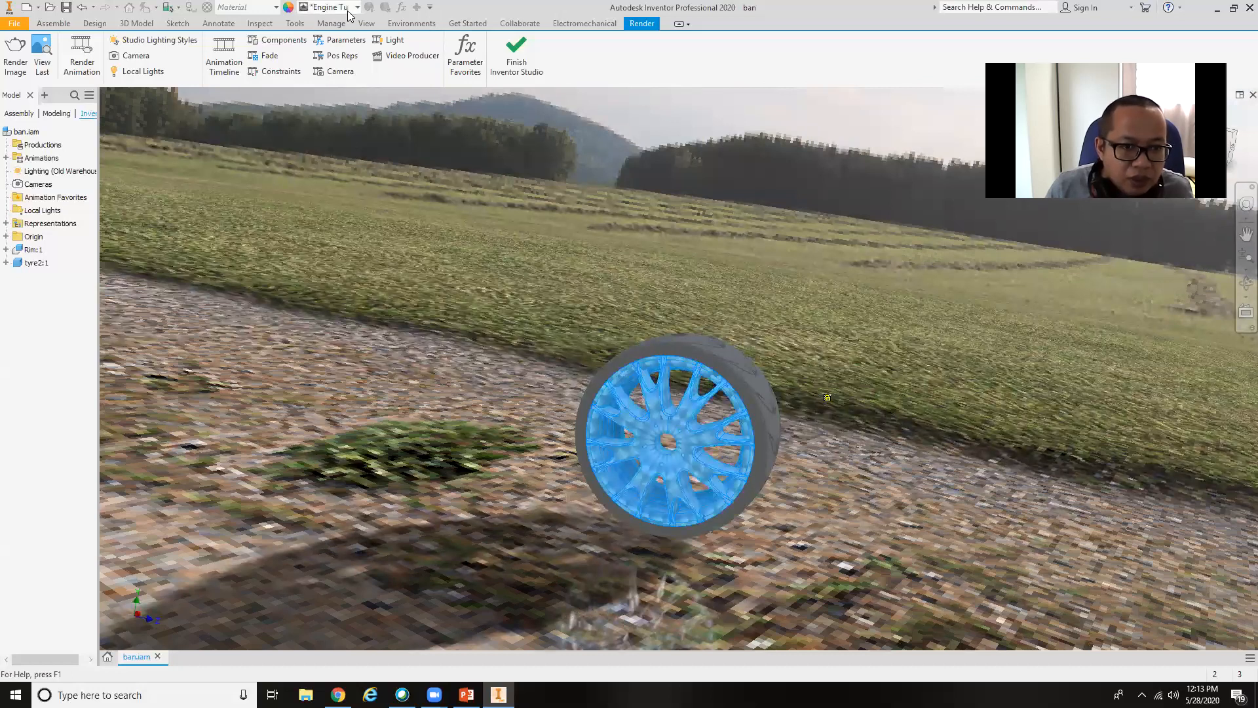
pyautogui.click(348, 9)
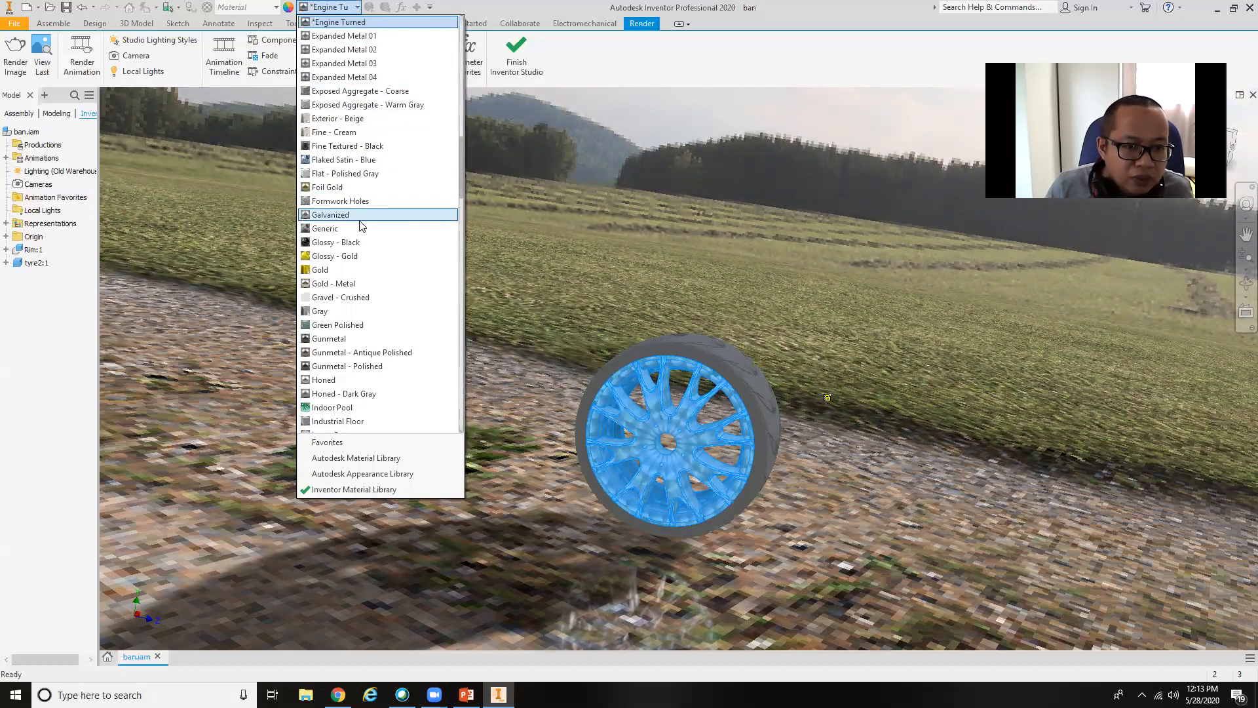
pyautogui.click(361, 188)
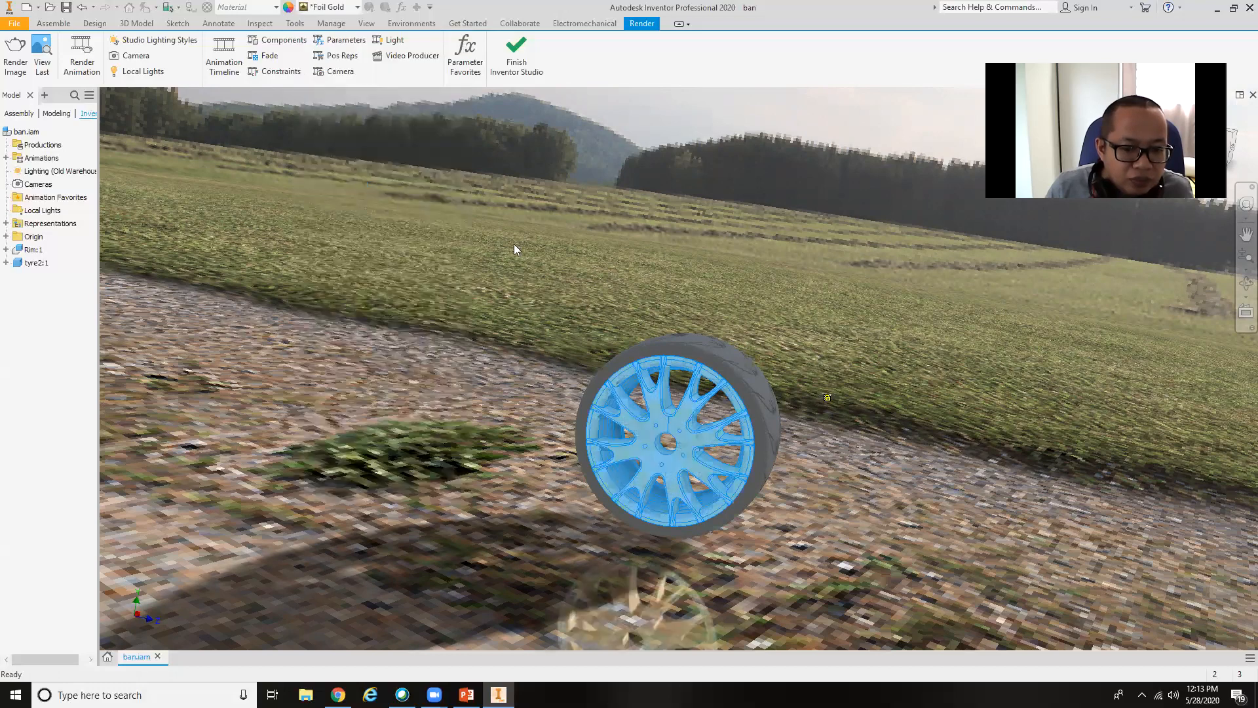
pyautogui.keyDown('shift'); pyautogui.moveTo(879, 421); pyautogui.dragTo(989, 381, button='middle'); pyautogui.keyUp('shift')
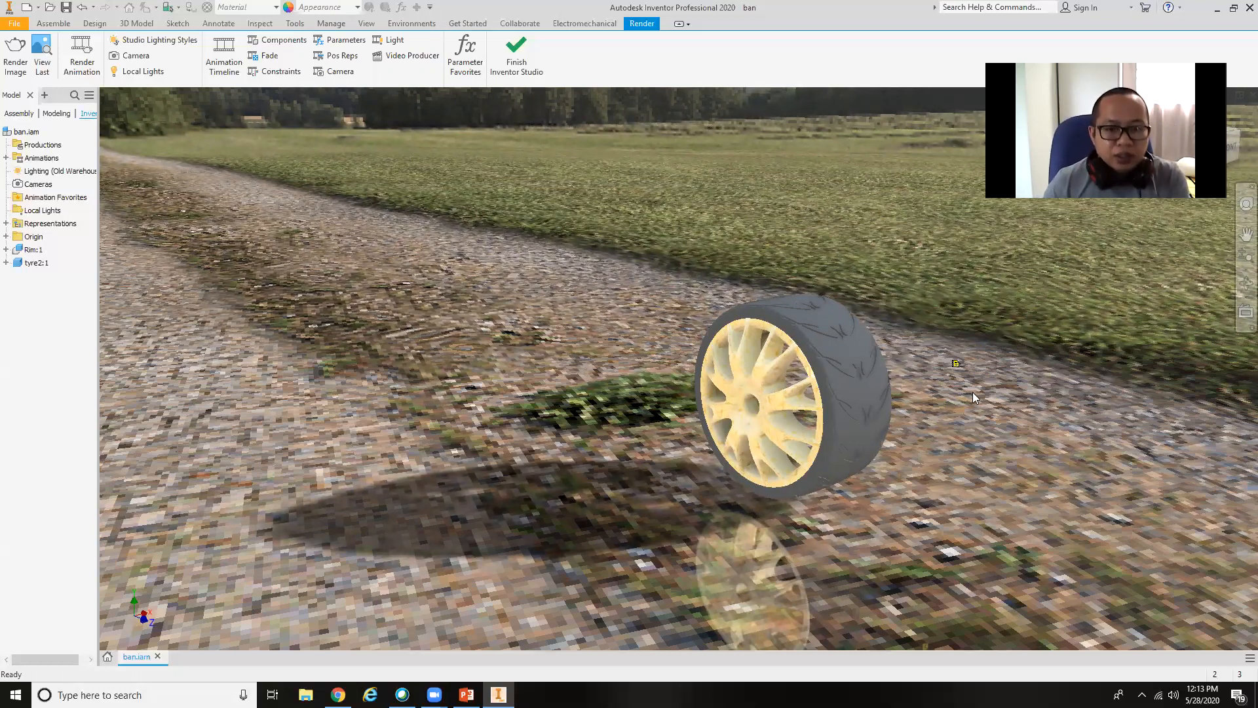
pyautogui.moveTo(906, 443); pyautogui.dragTo(747, 464, button='middle')
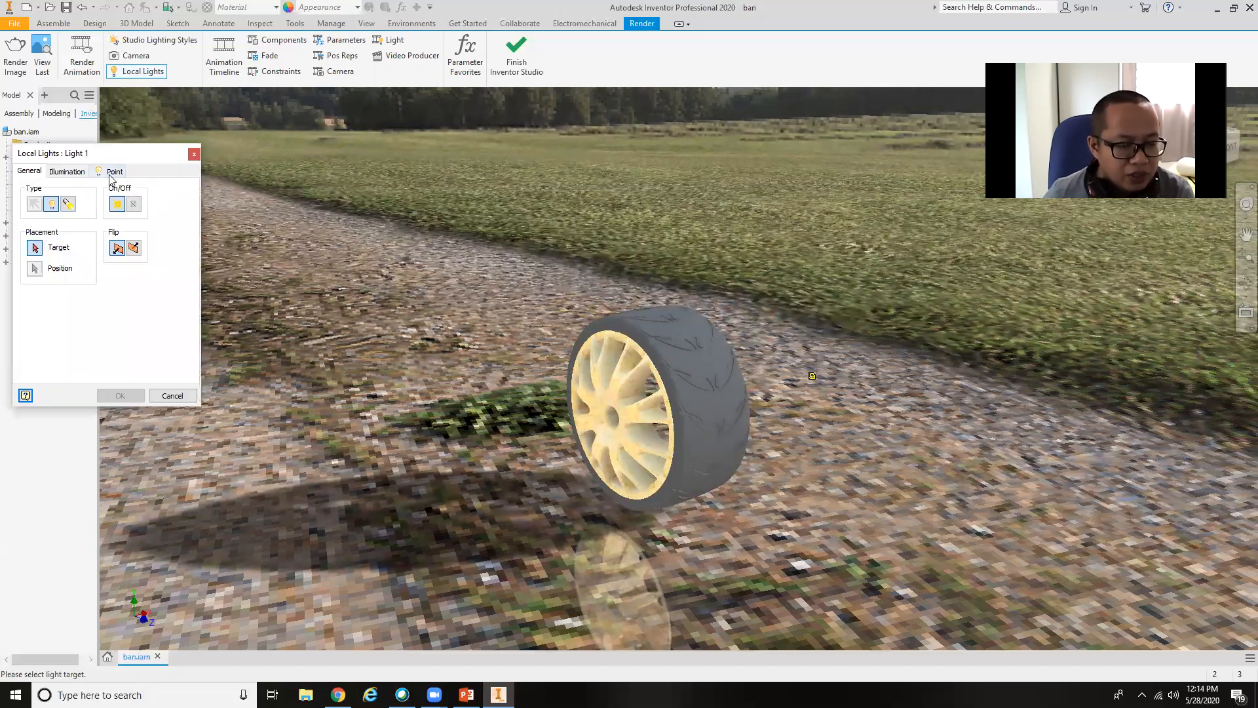
# Try placing a local point light aimed at the top of the tyre.
pyautogui.click(72, 173)
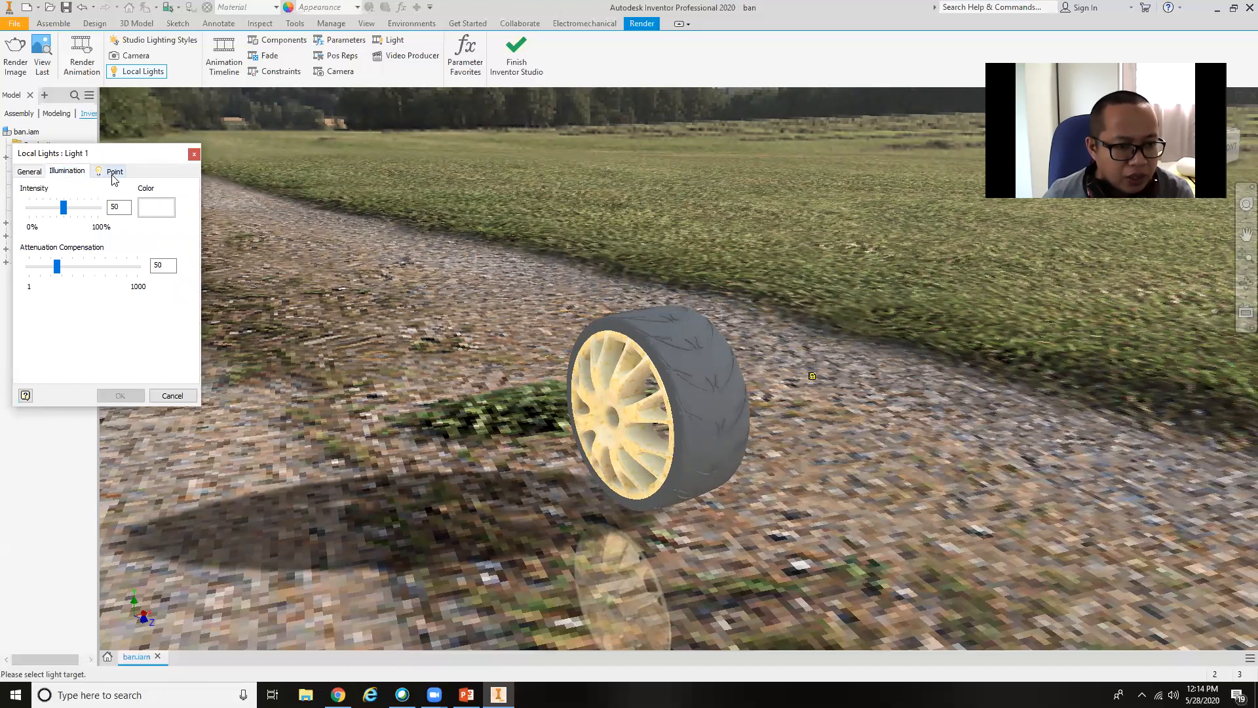
pyautogui.click(113, 174)
pyautogui.click(72, 173)
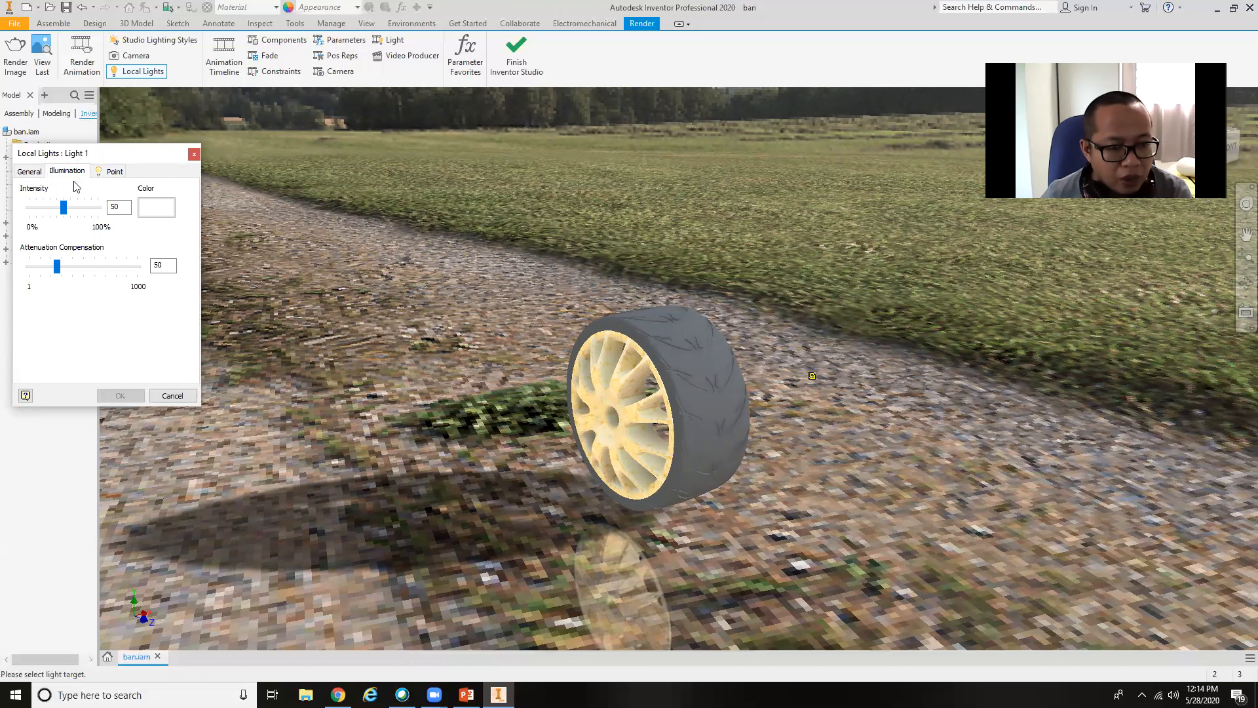
pyautogui.click(28, 173)
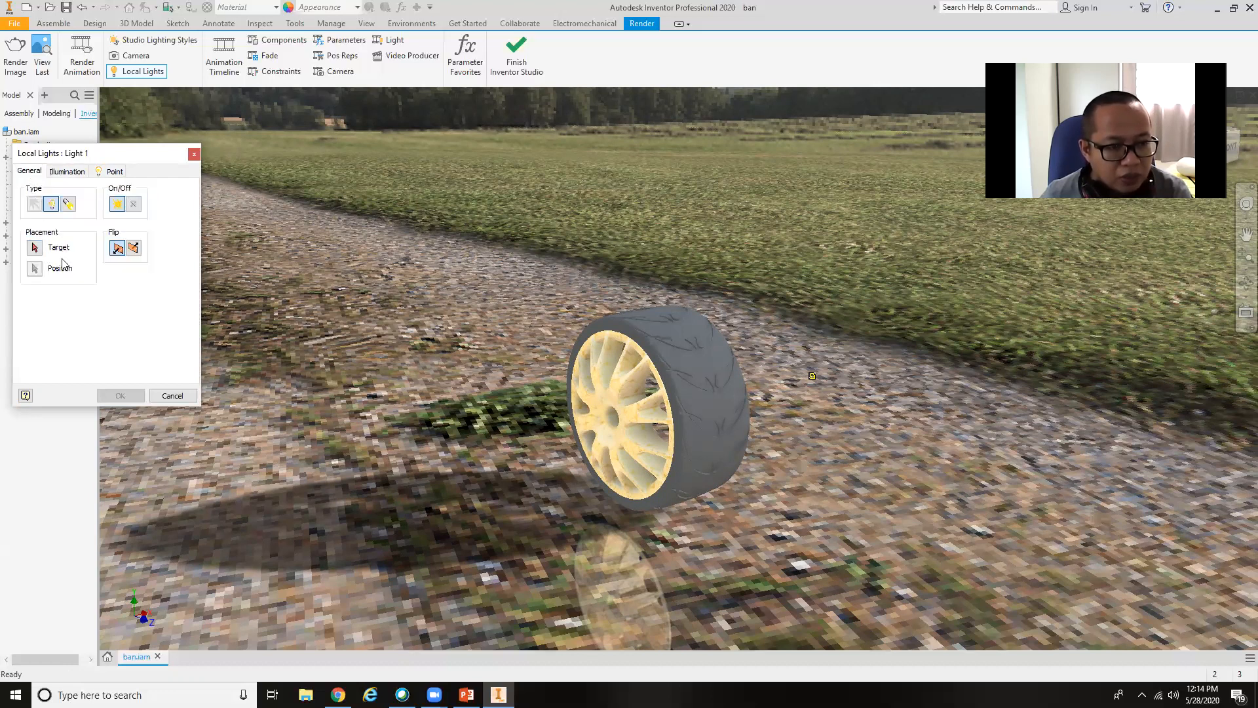
pyautogui.click(35, 248)
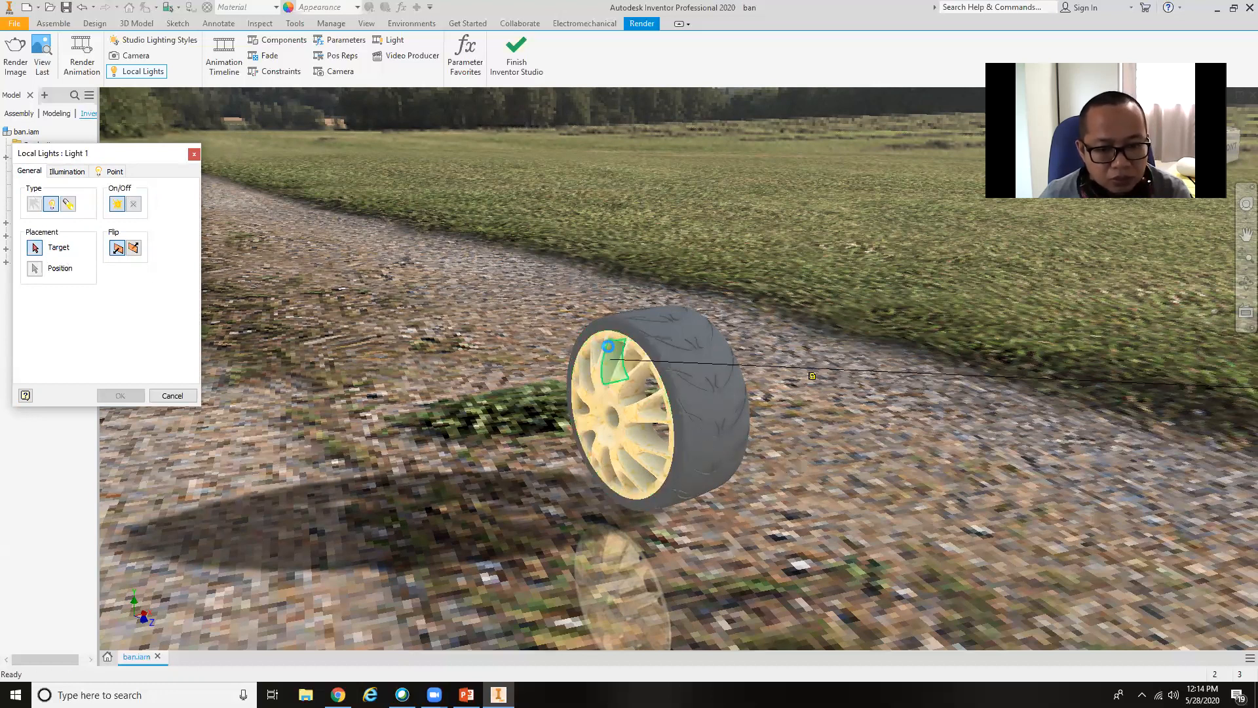
pyautogui.click(624, 322)
pyautogui.press('F2')
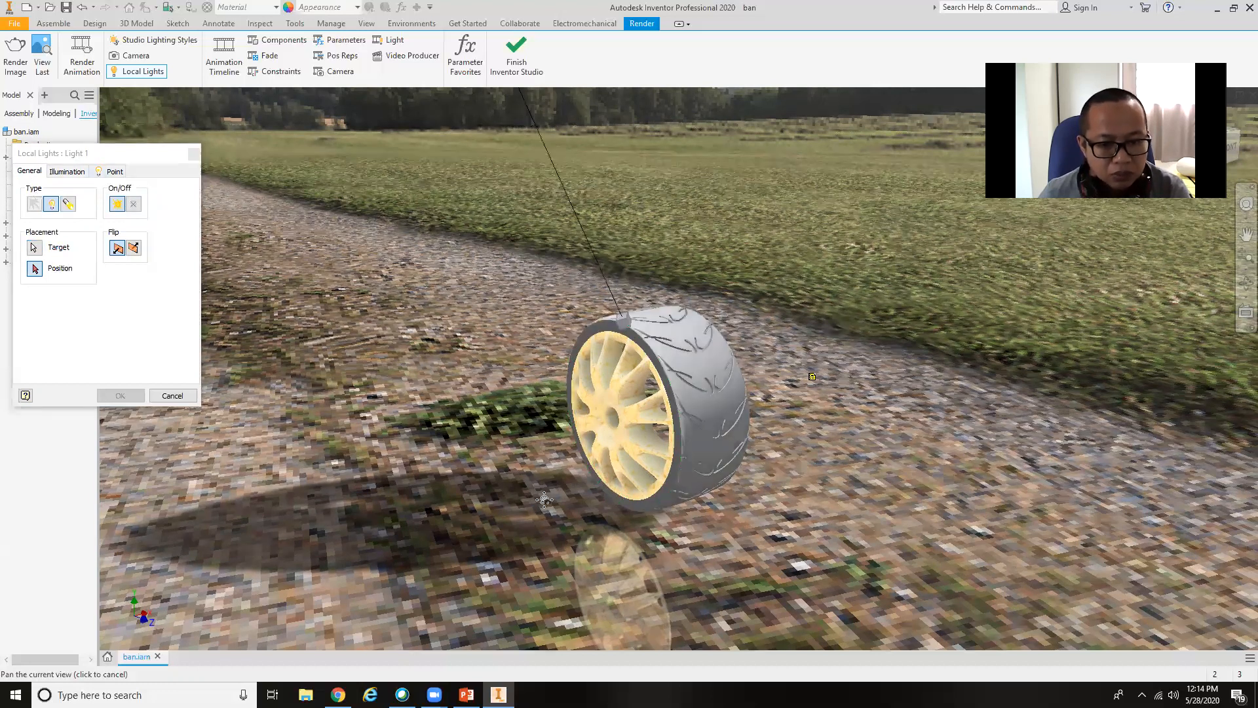
pyautogui.moveTo(544, 500); pyautogui.dragTo(576, 527)
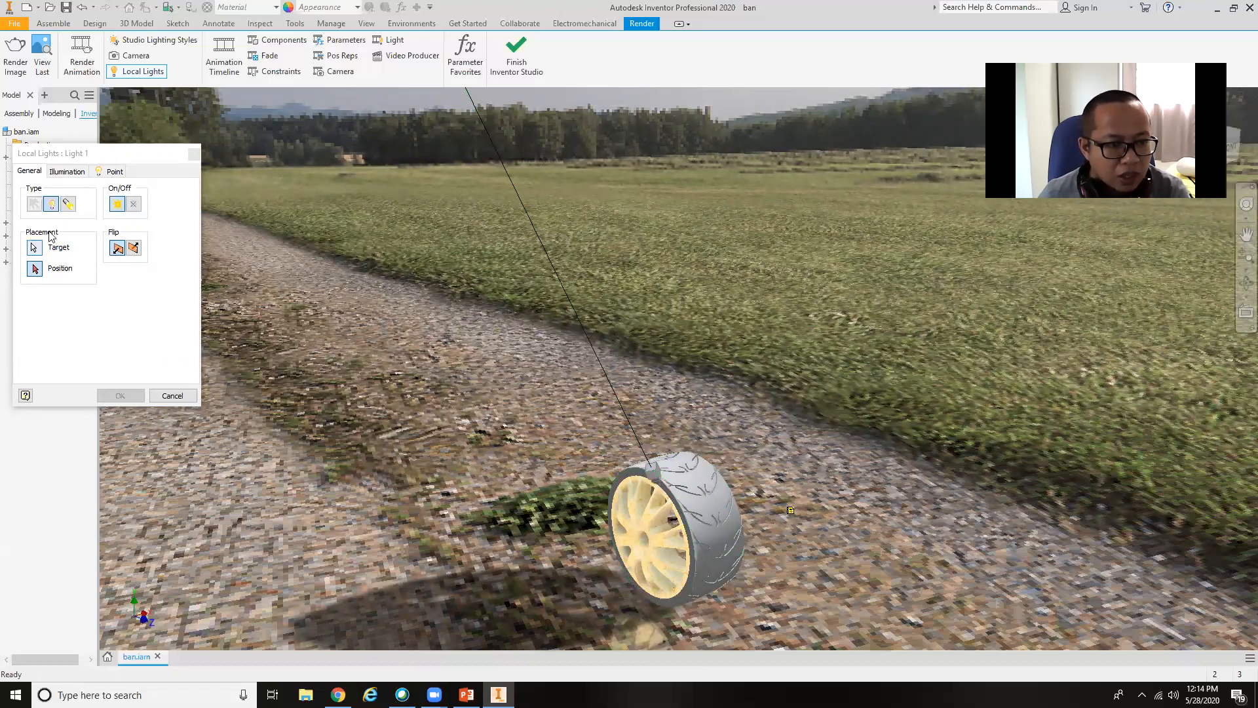
# Try intensity 90, a yellow color and attenuation compensation 75 for the point light.
pyautogui.click(68, 172)
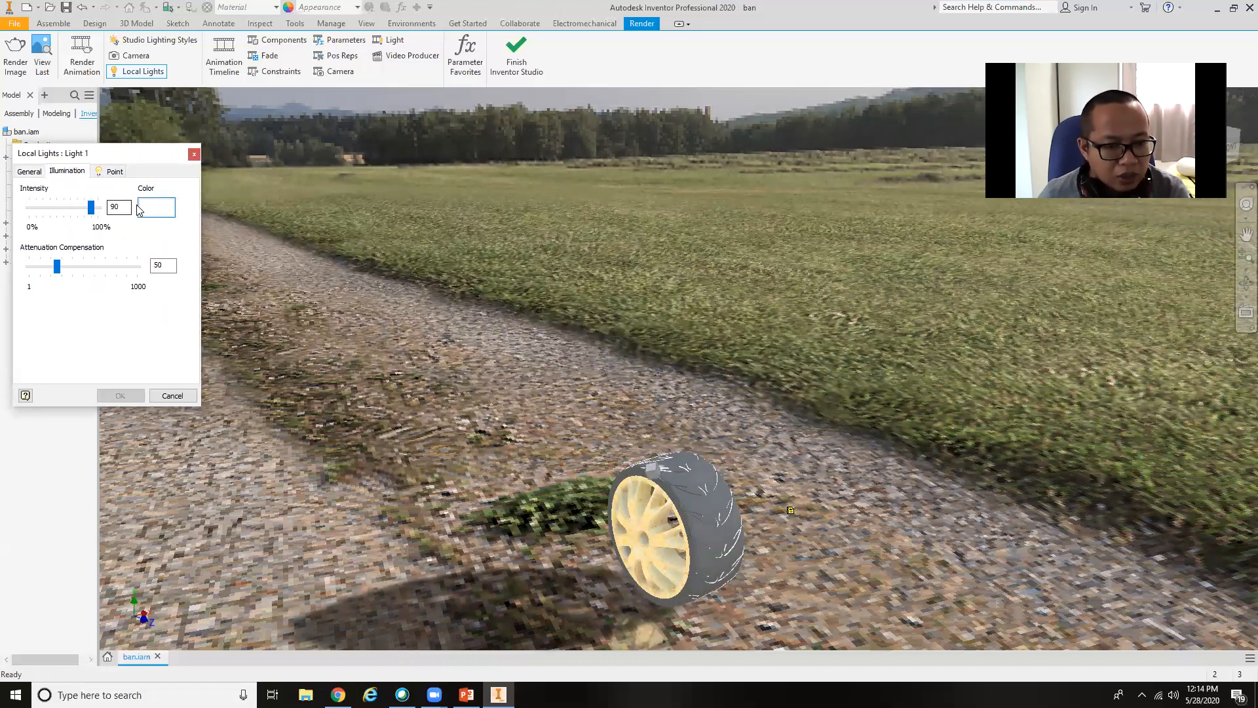
pyautogui.click(158, 207)
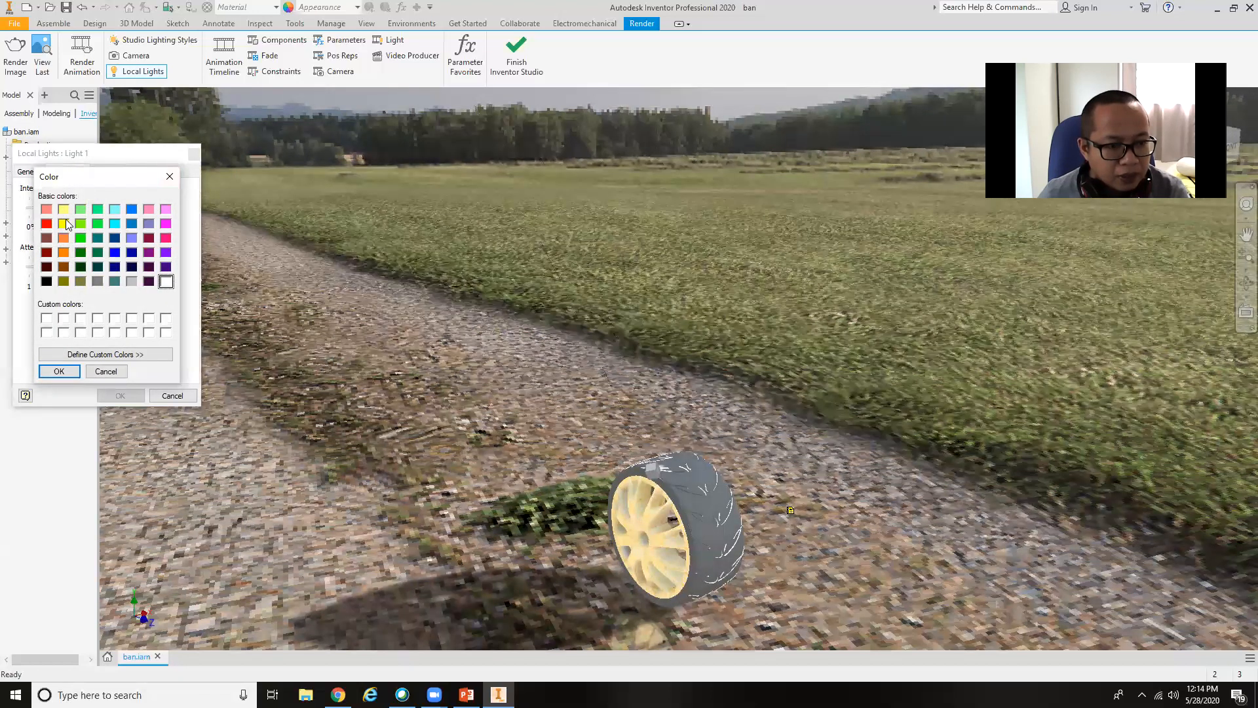
pyautogui.click(169, 177)
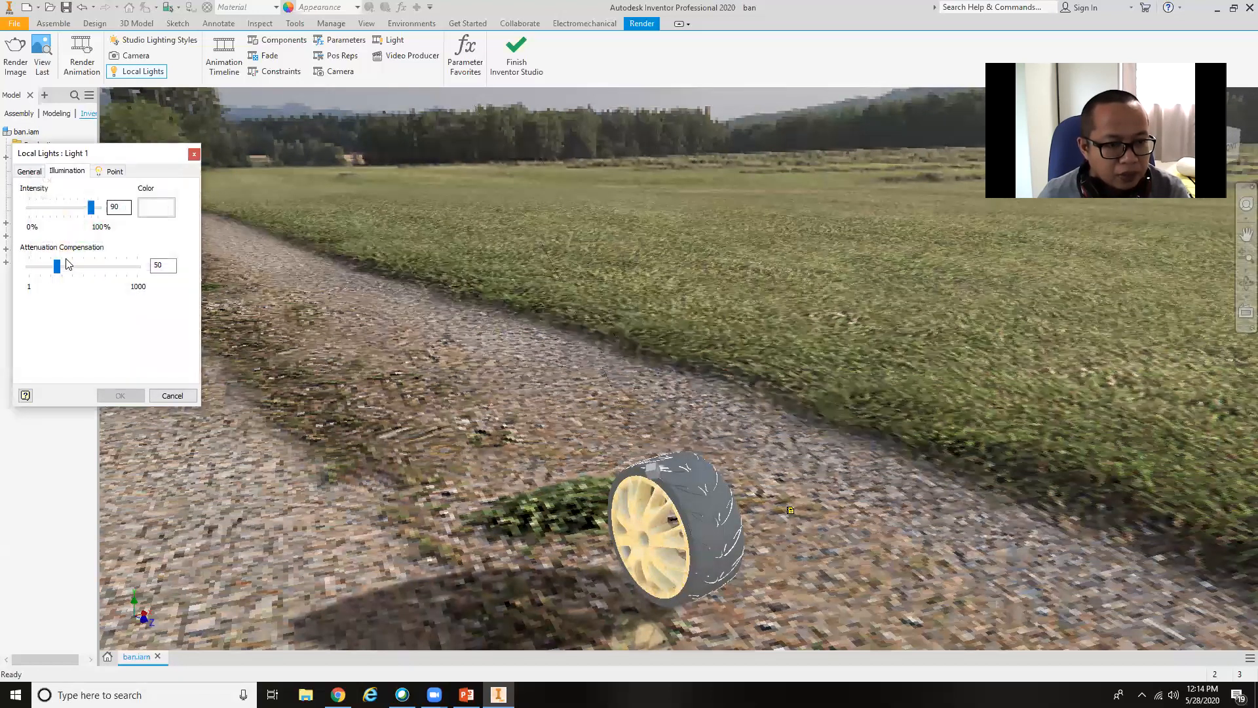
pyautogui.click(157, 208)
pyautogui.click(64, 223)
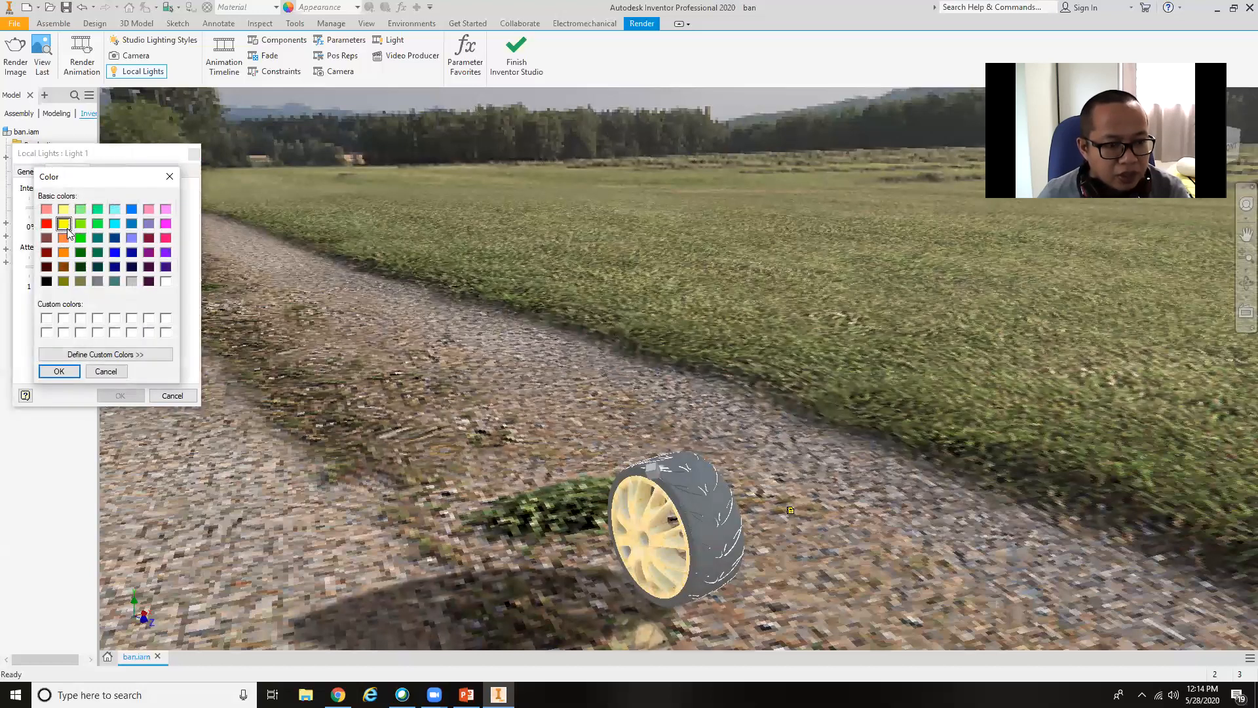
pyautogui.click(59, 370)
pyautogui.moveTo(59, 270)
pyautogui.mouseDown()
pyautogui.moveTo(92, 270)
pyautogui.moveTo(72, 270)
pyautogui.mouseUp()
# Try white as the point light's color and discard the light.
pyautogui.click(156, 207)
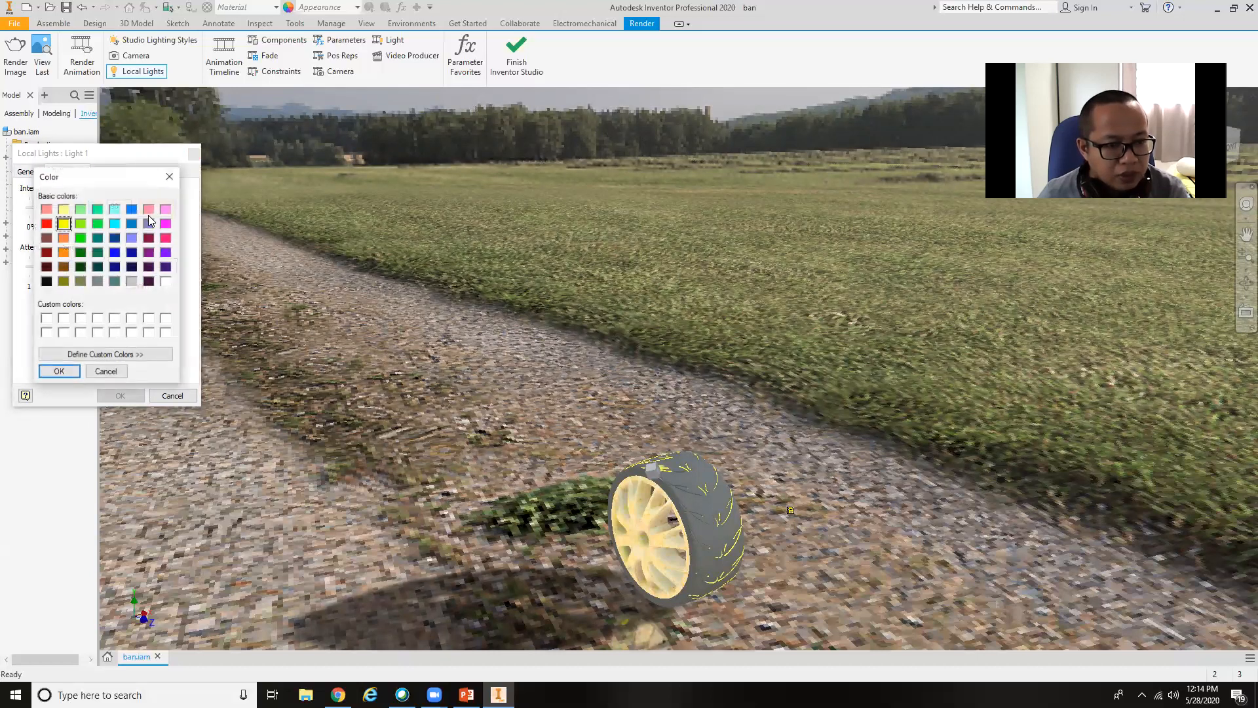
pyautogui.click(165, 282)
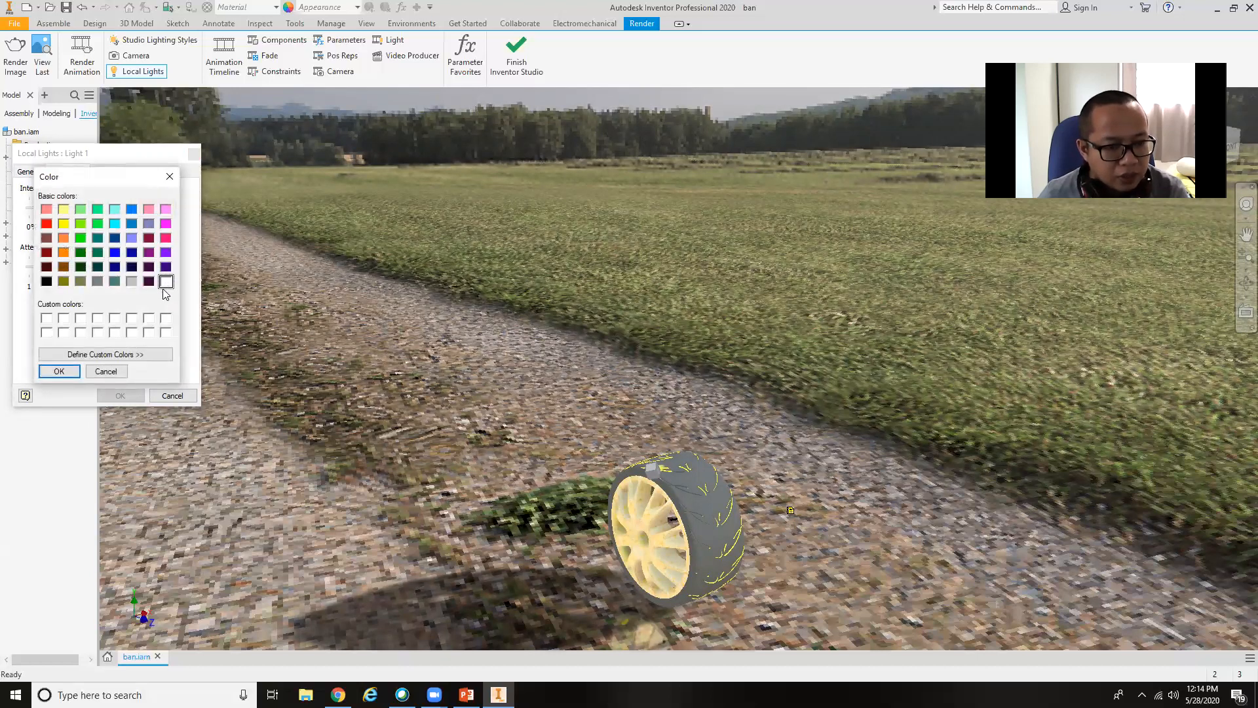
pyautogui.click(60, 372)
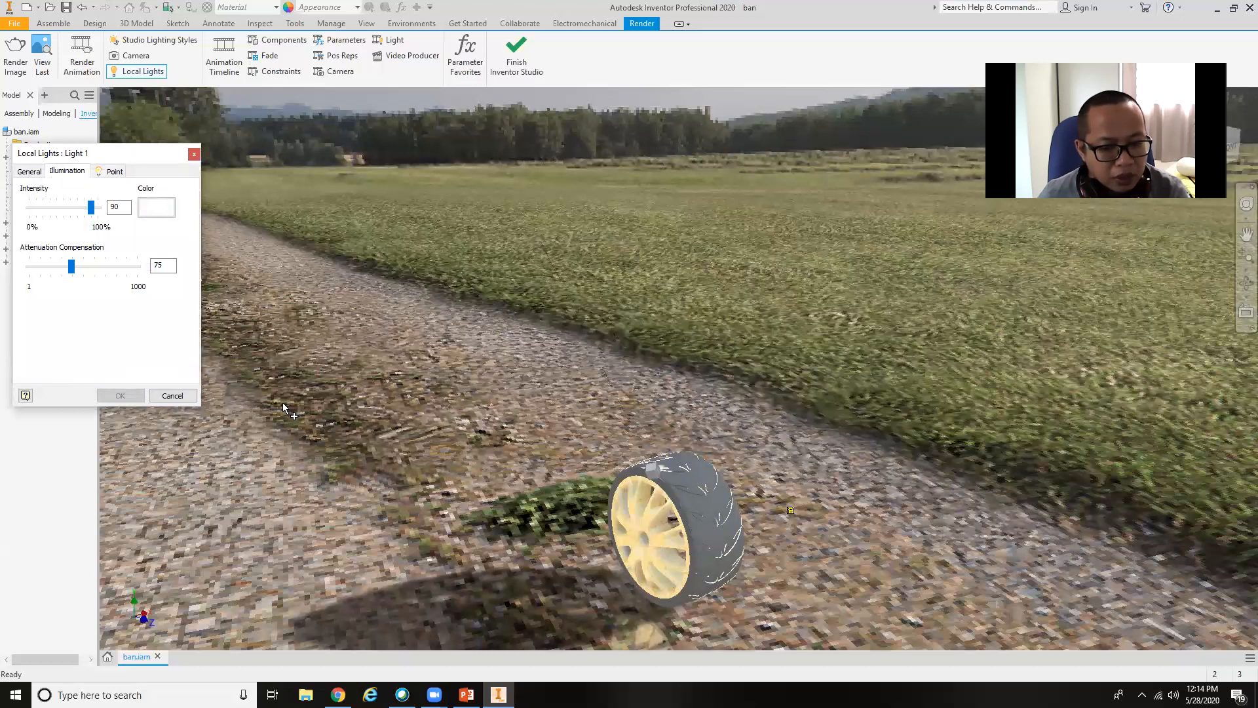
pyautogui.click(167, 395)
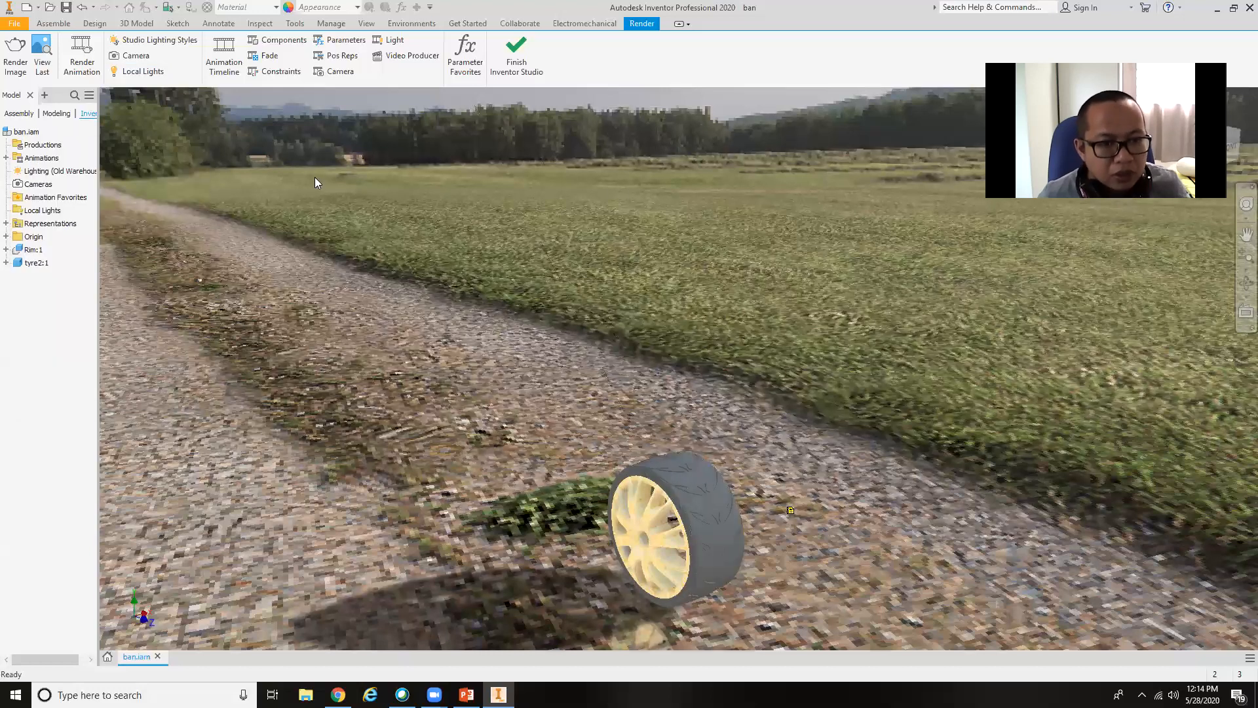
# Place a local spot light above the wheel, targeted at the top of the tyre.
pyautogui.click(138, 71)
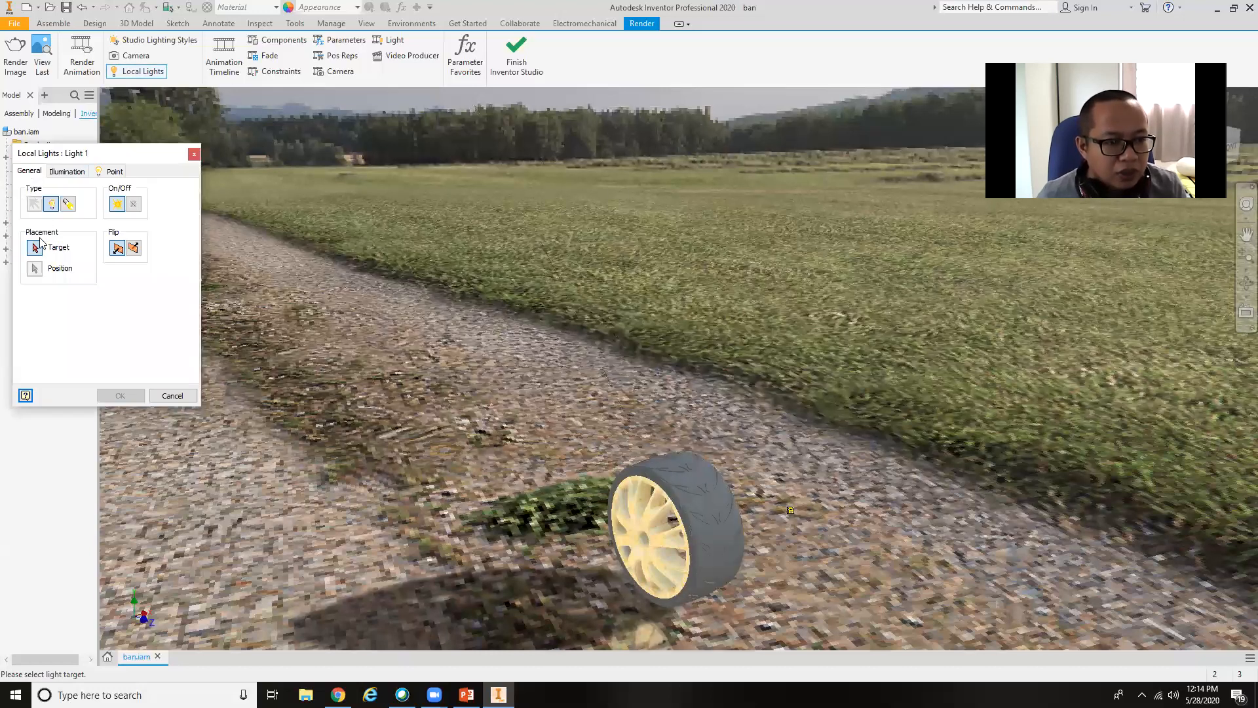
pyautogui.click(69, 204)
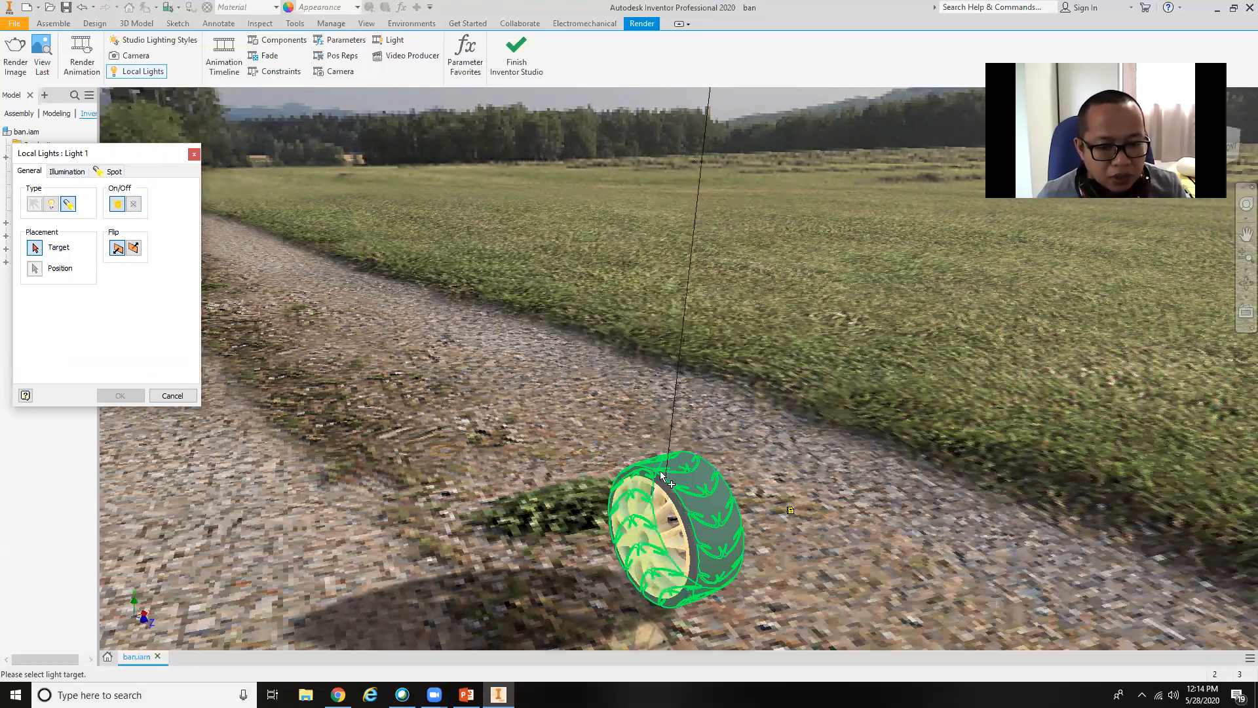
pyautogui.click(641, 456)
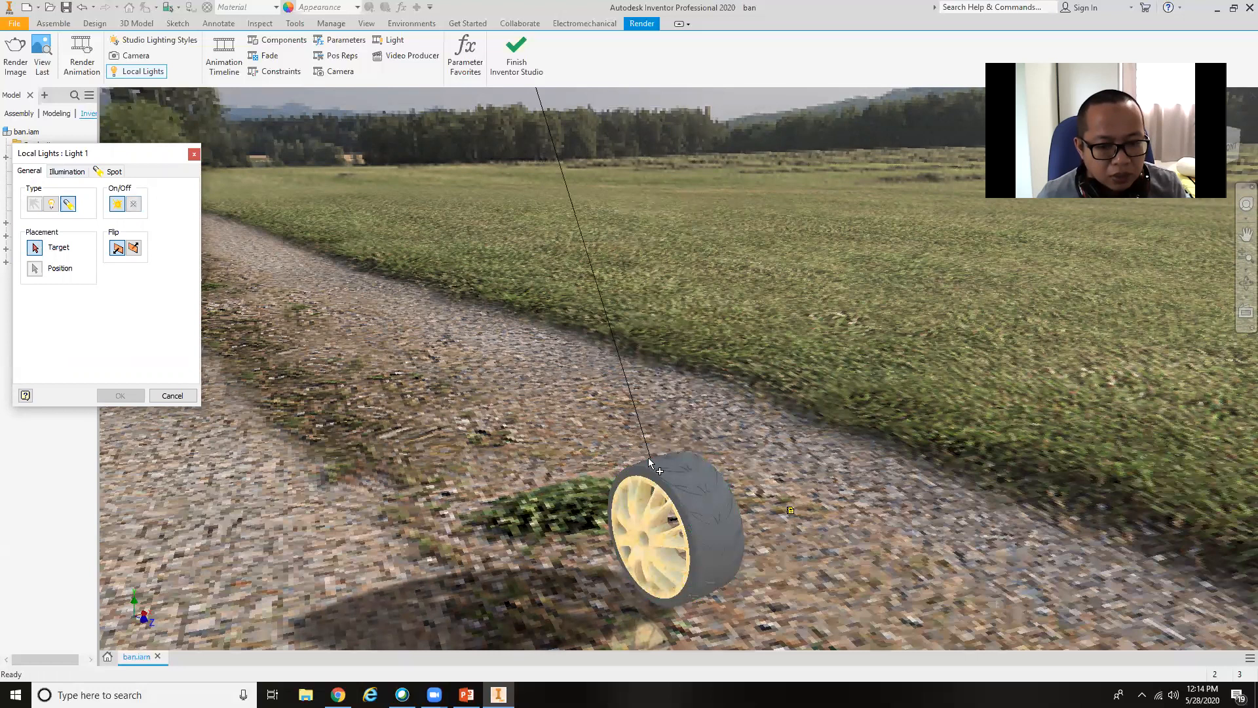
pyautogui.click(656, 455)
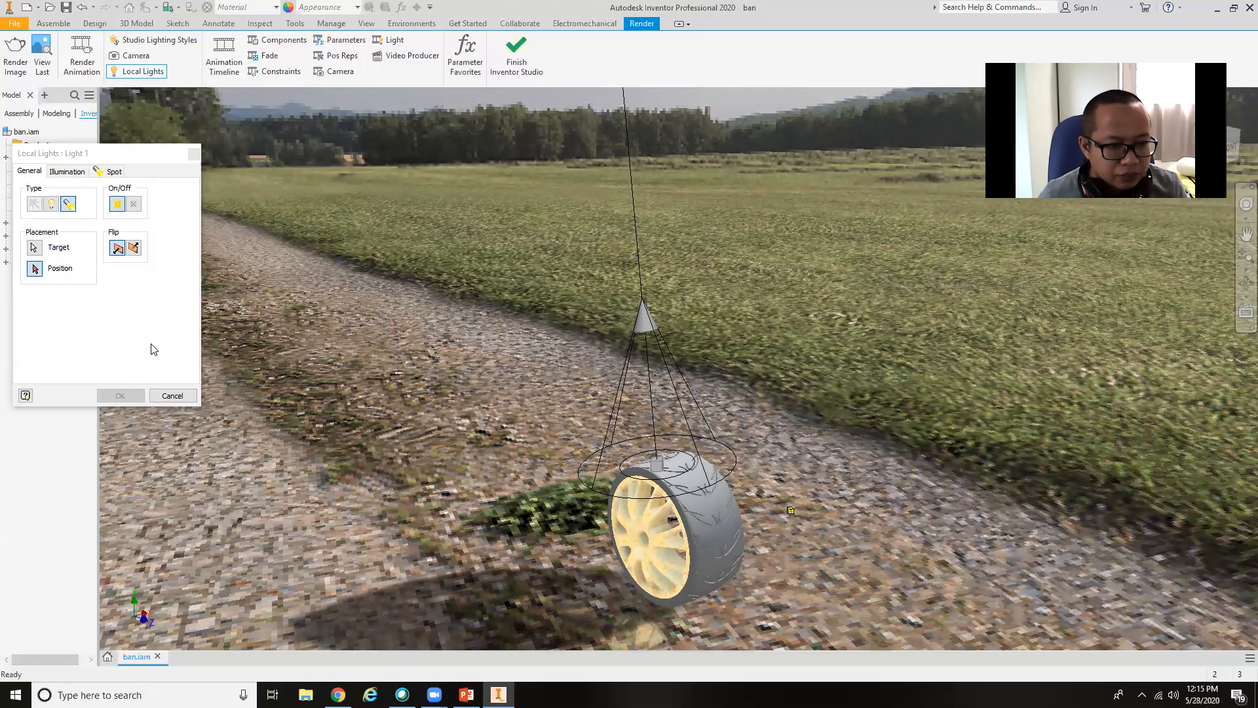
# Move the spot light's target vertically to a point above the tyre.
pyautogui.click(67, 170)
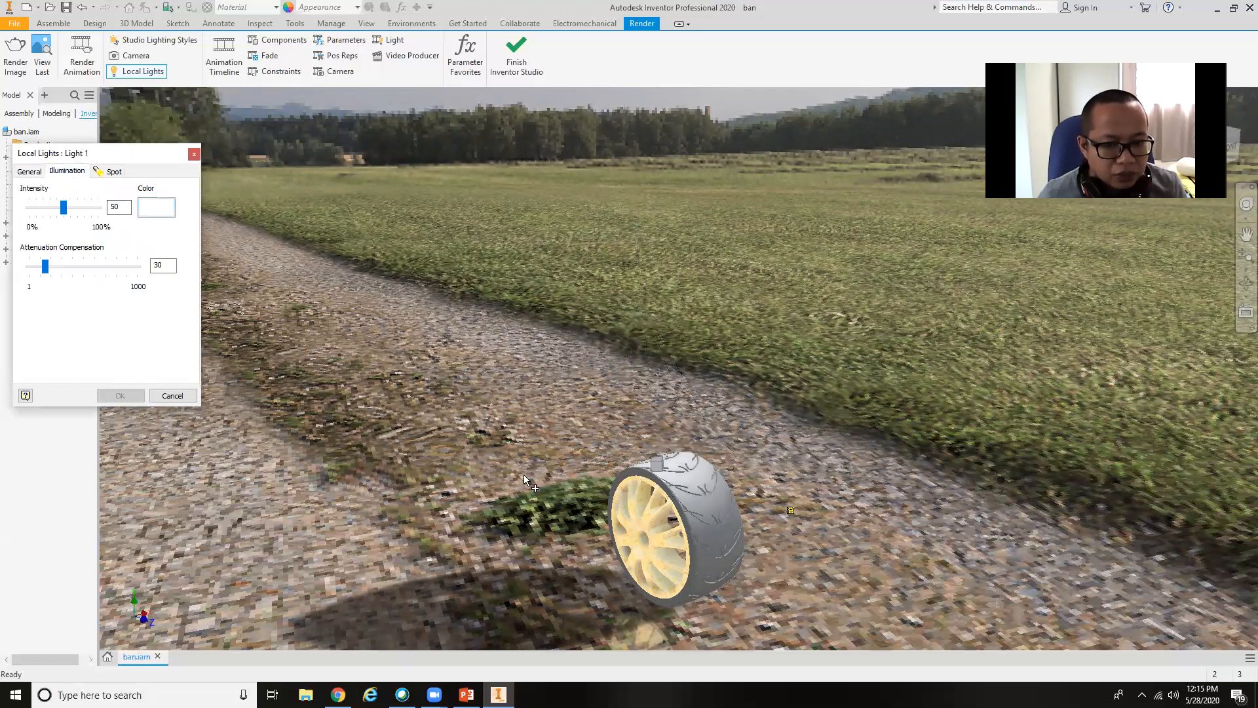
pyautogui.click(657, 464)
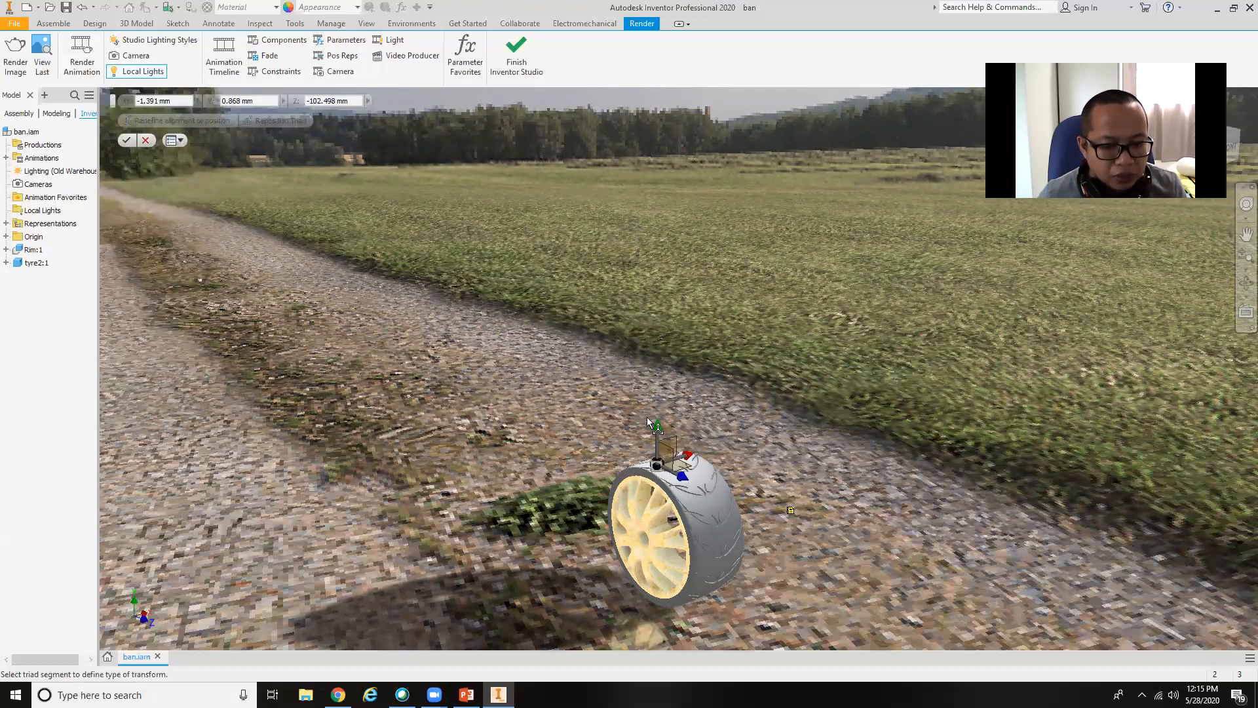
pyautogui.moveTo(658, 425); pyautogui.dragTo(621, 81)
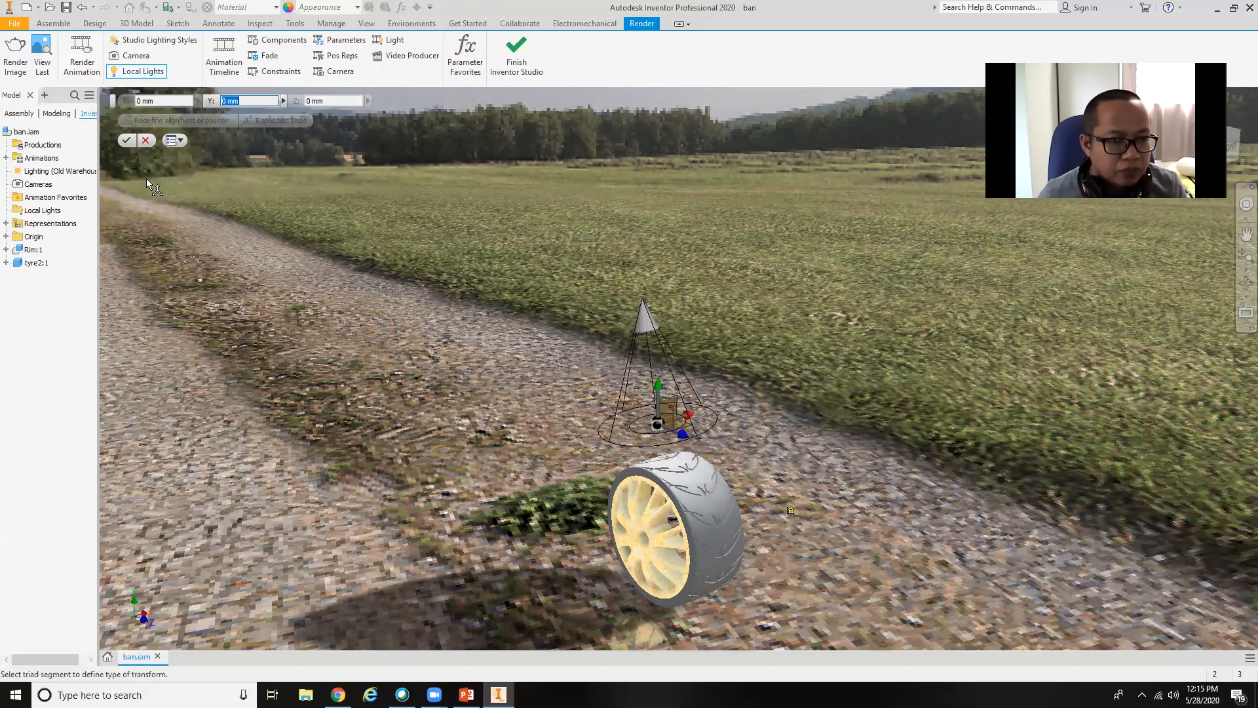
pyautogui.click(128, 140)
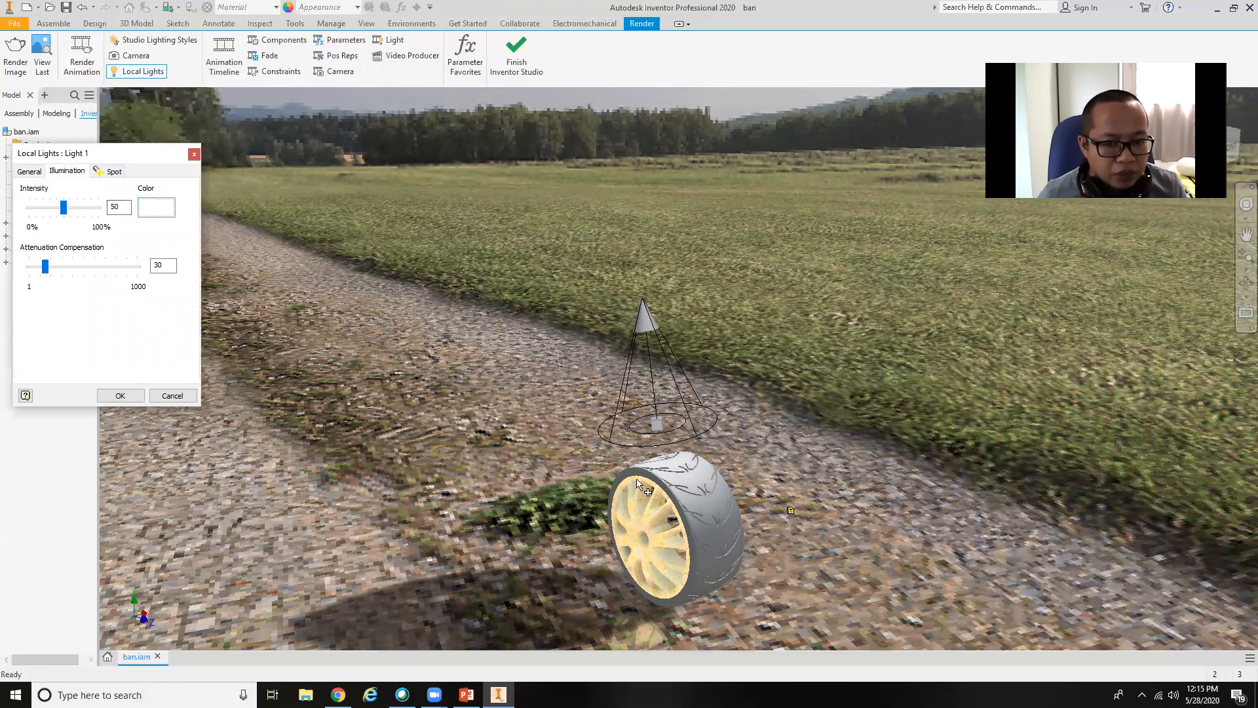
# Move the spot light's target back down onto the top of the tyre.
pyautogui.click(658, 426)
pyautogui.click(658, 385)
pyautogui.moveTo(672, 459); pyautogui.dragTo(692, 648)
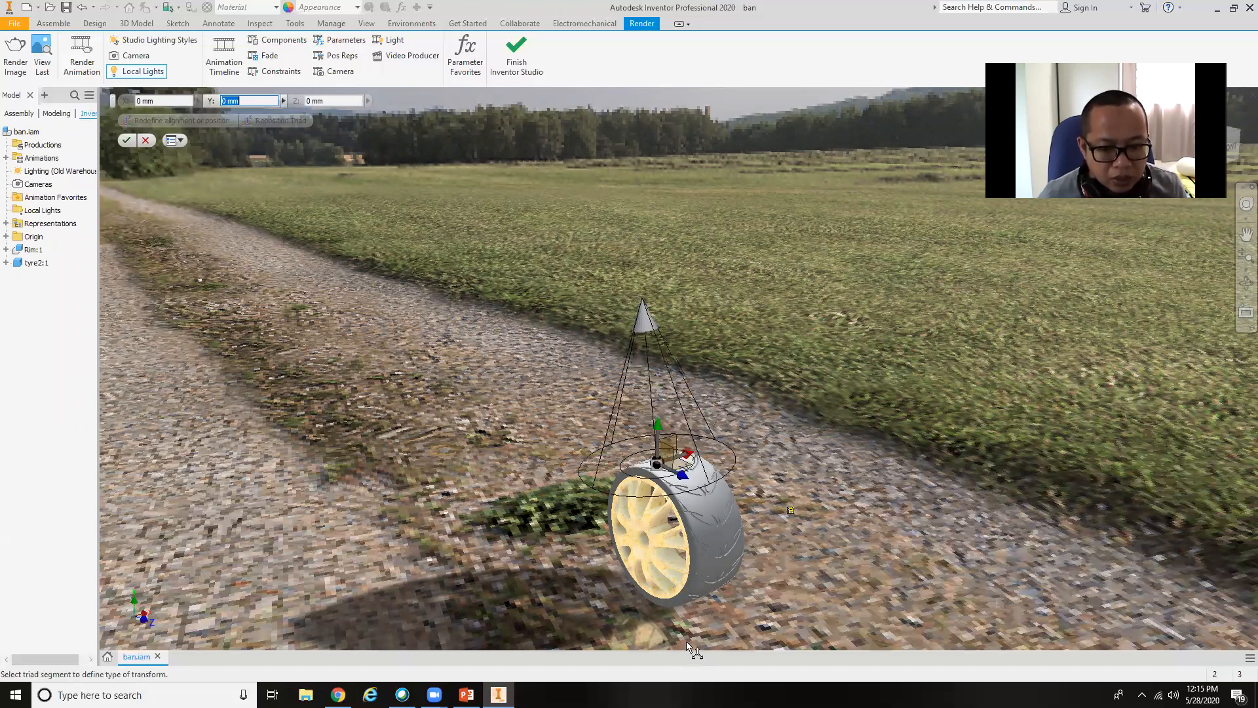
pyautogui.click(658, 452)
pyautogui.moveTo(658, 452); pyautogui.dragTo(722, 498)
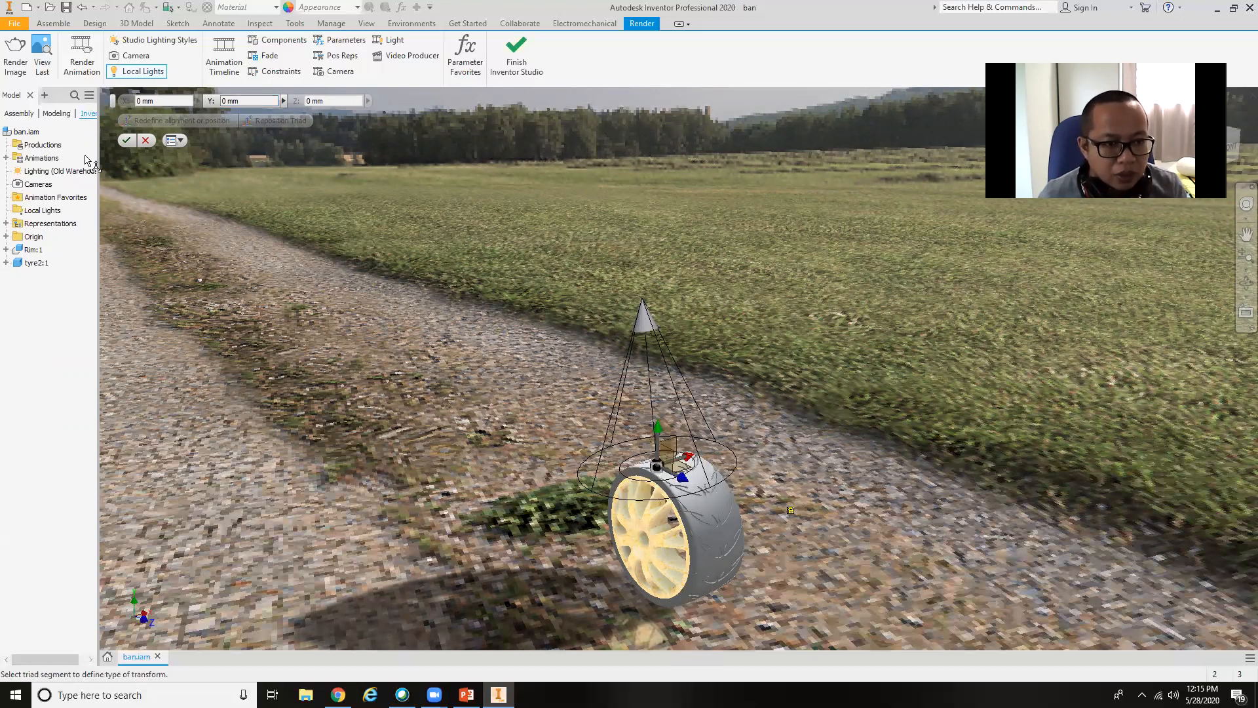
pyautogui.click(126, 139)
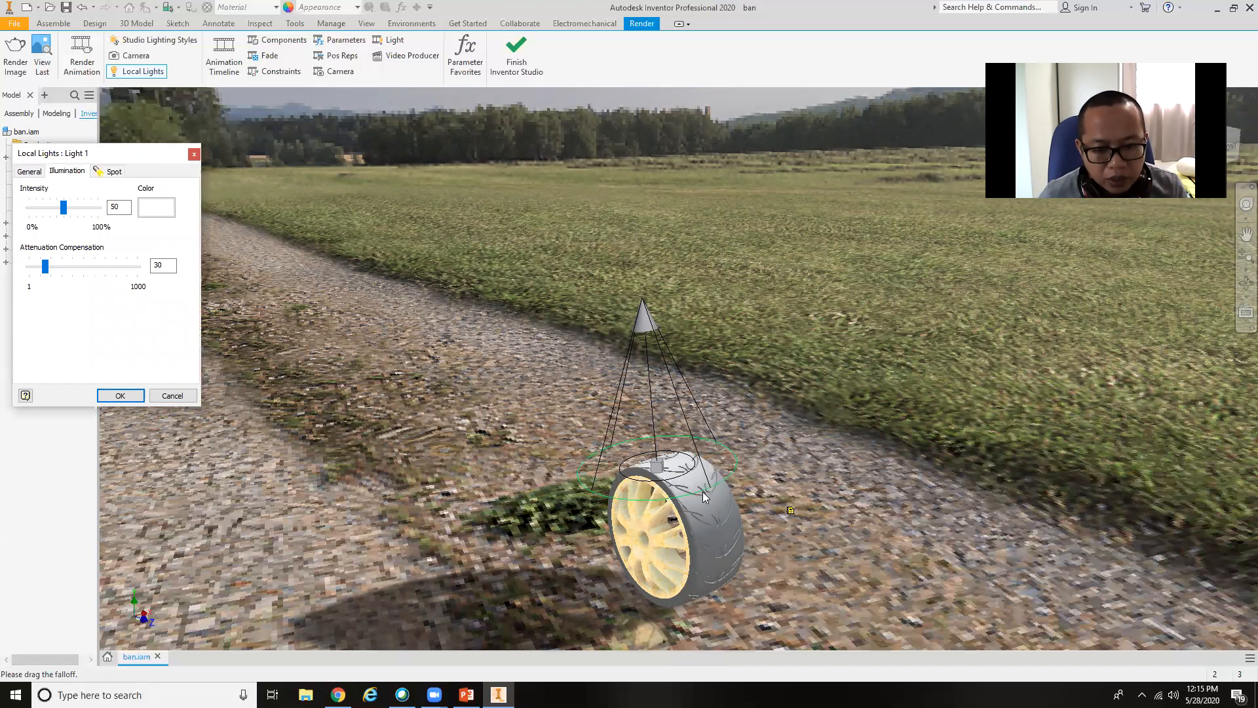
# Widen the spot light's outer falloff cone beyond the wheel and accept the light.
pyautogui.moveTo(712, 484); pyautogui.dragTo(766, 502)
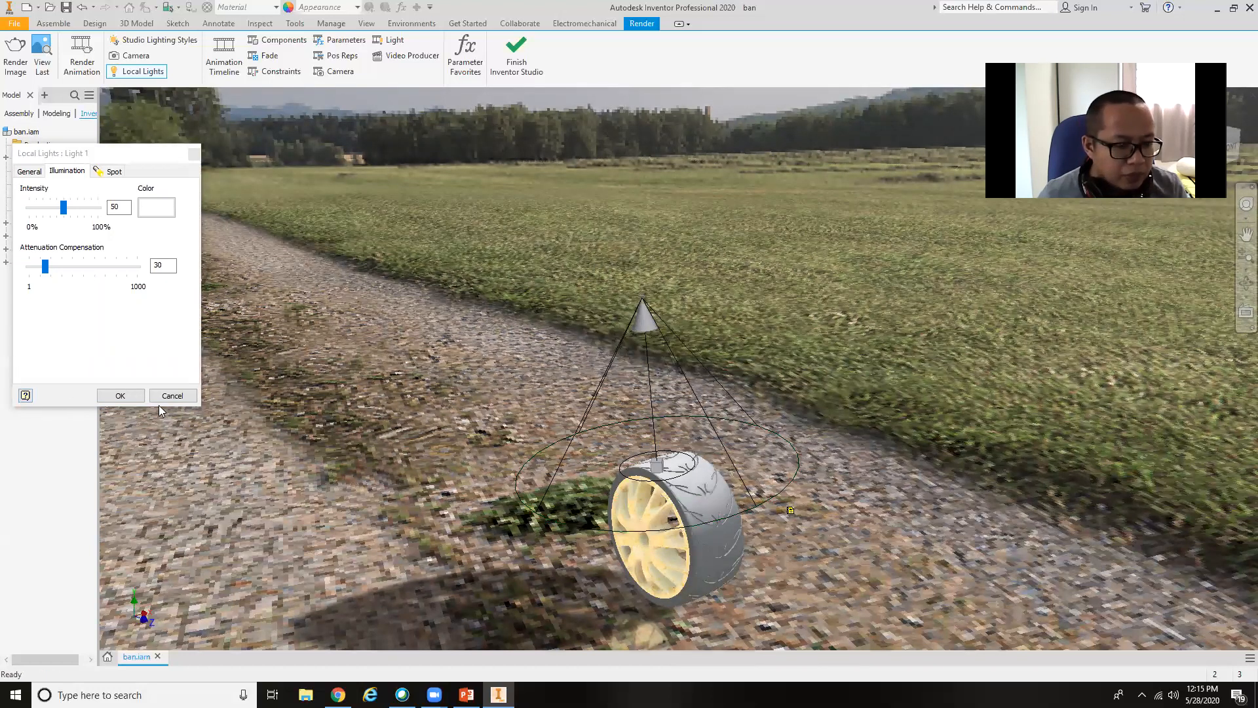
pyautogui.click(121, 396)
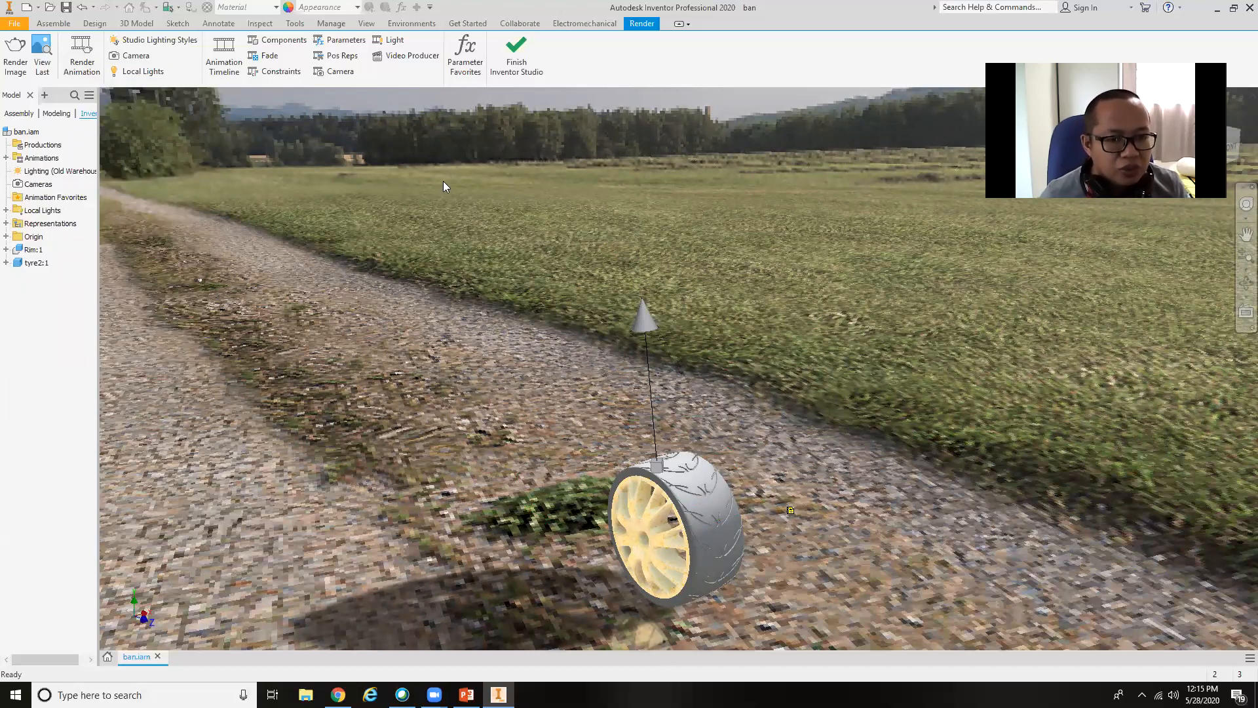
# Change the environment source of the local studio lighting style to Old Warehouse.
pyautogui.click(167, 41)
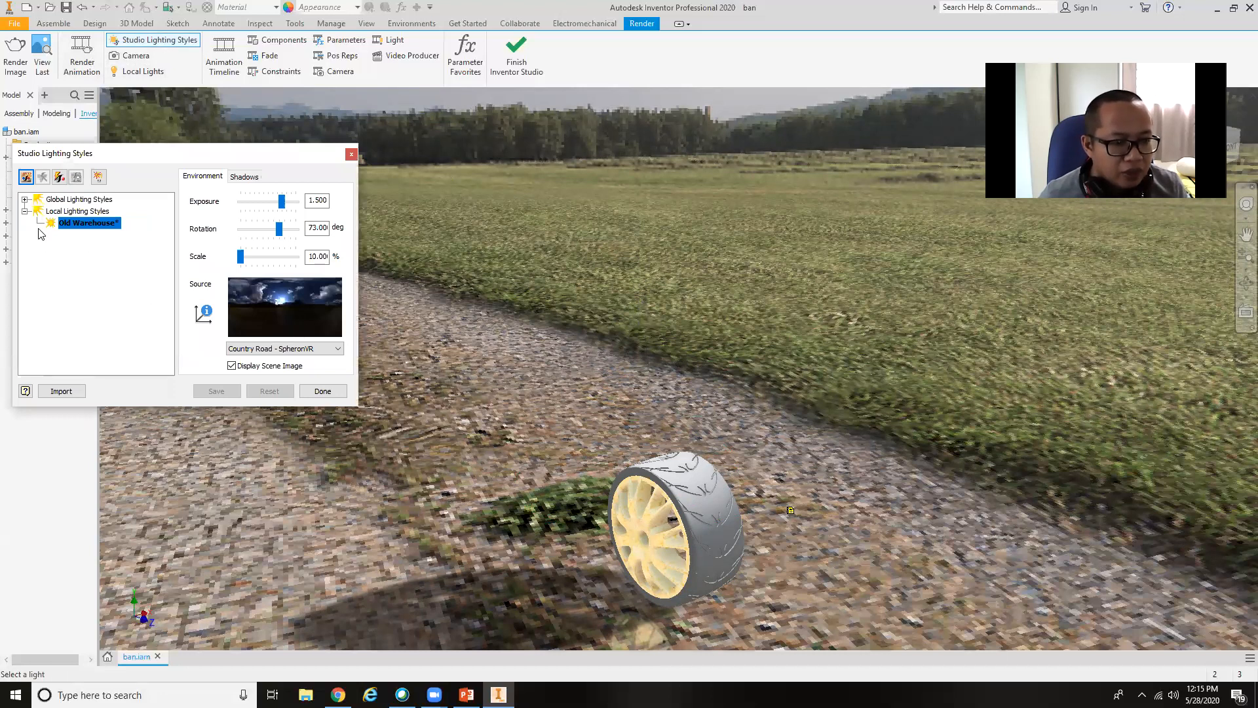
pyautogui.click(302, 349)
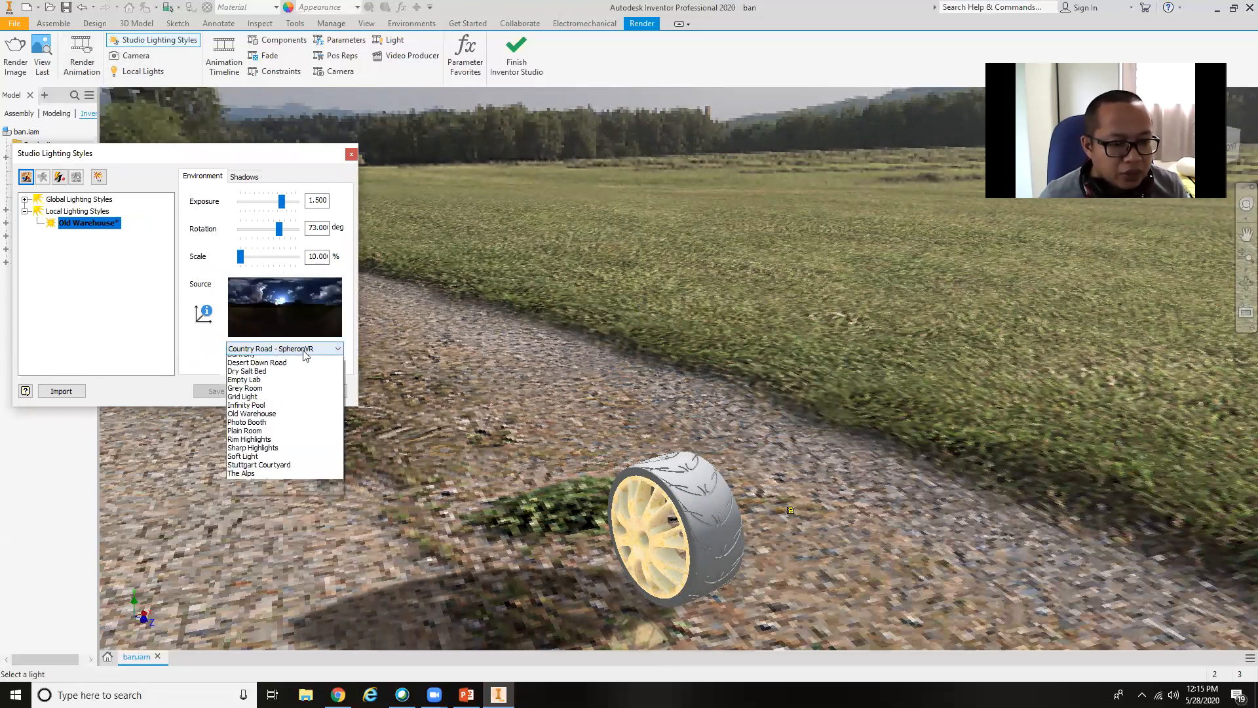
pyautogui.click(285, 438)
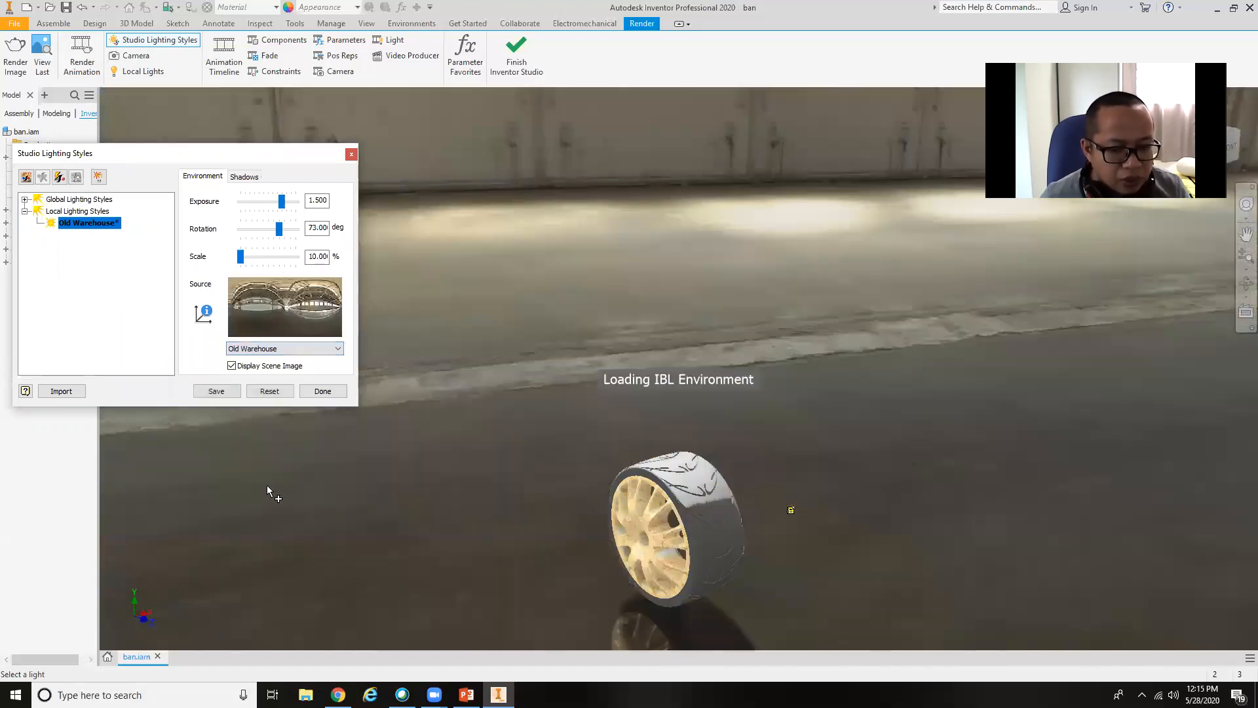
# Save the changes to the local Old Warehouse lighting style and finish editing the studio lighting styles.
pyautogui.click(216, 392)
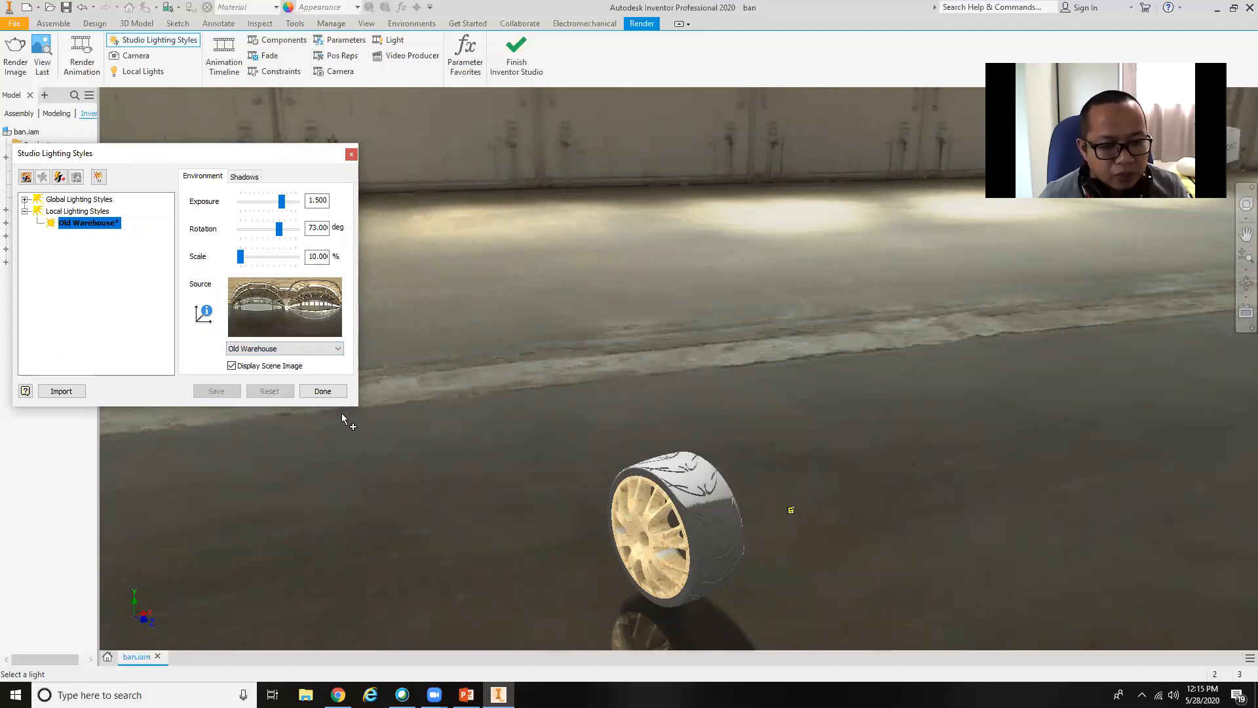
pyautogui.click(331, 393)
# Turn off the visibility of the local spot light Light 1 so its symbol above the tyre is hidden.
pyautogui.keyDown('shift'); pyautogui.moveTo(682, 498); pyautogui.dragTo(650, 418, button='middle'); pyautogui.keyUp('shift')
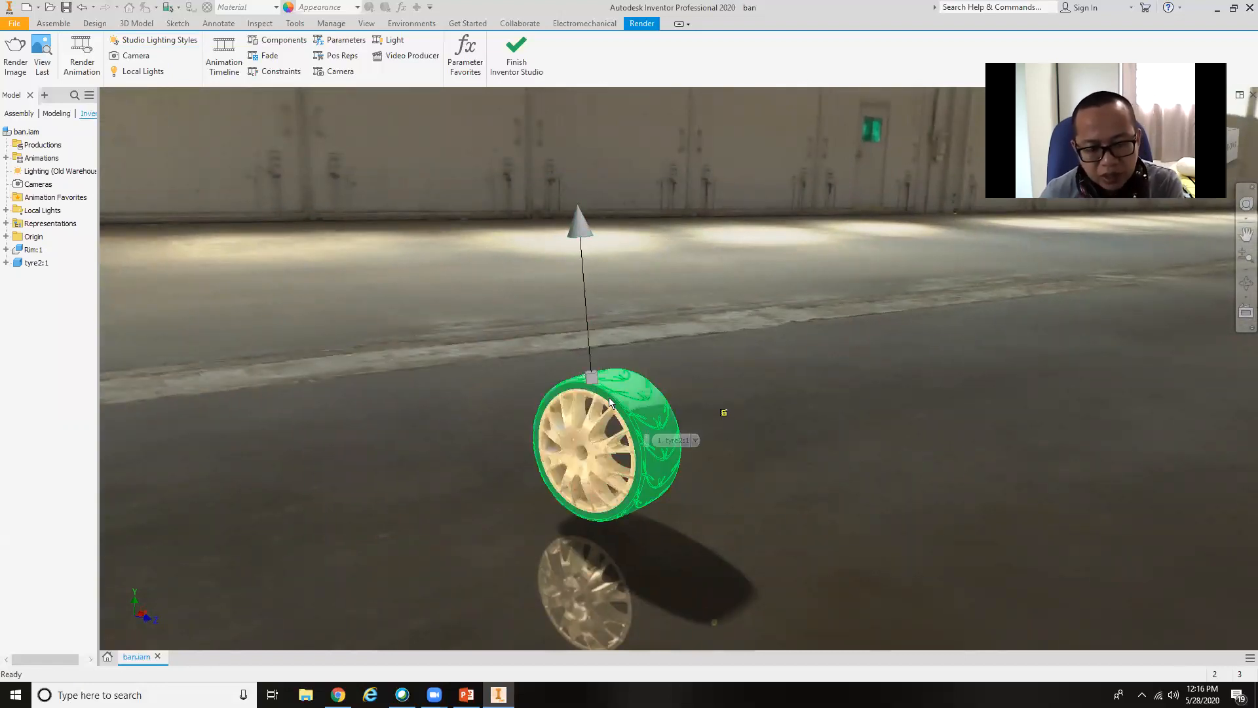
pyautogui.keyDown('shift'); pyautogui.moveTo(622, 419); pyautogui.dragTo(556, 451, button='middle'); pyautogui.keyUp('shift')
pyautogui.scroll(-4, 557, 452)
pyautogui.scroll(5, 557, 452)
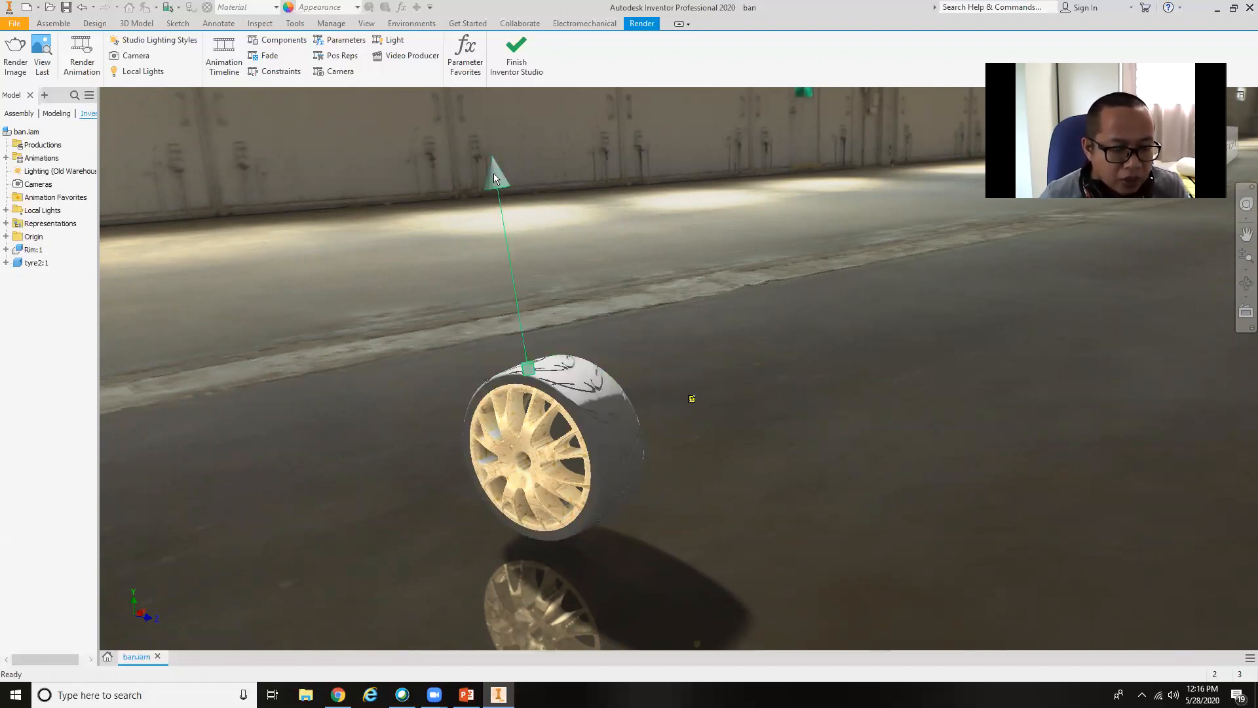
pyautogui.click(6, 210)
pyautogui.rightClick(39, 223)
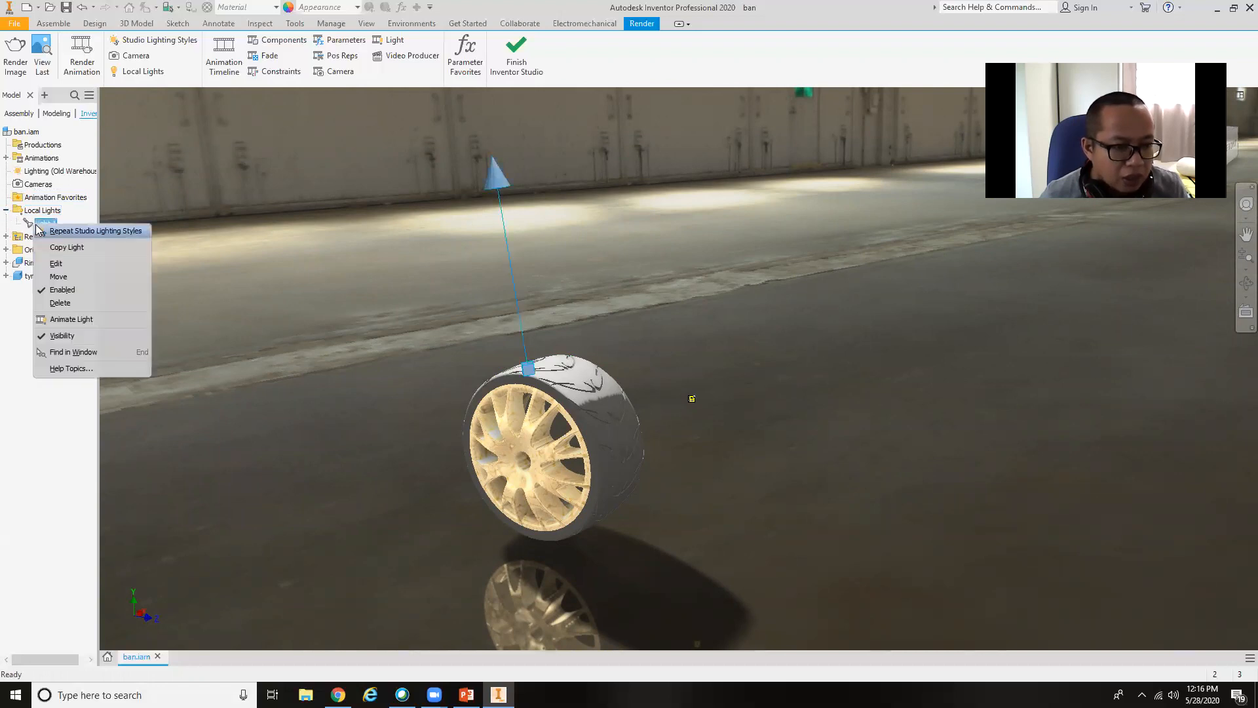
pyautogui.click(62, 335)
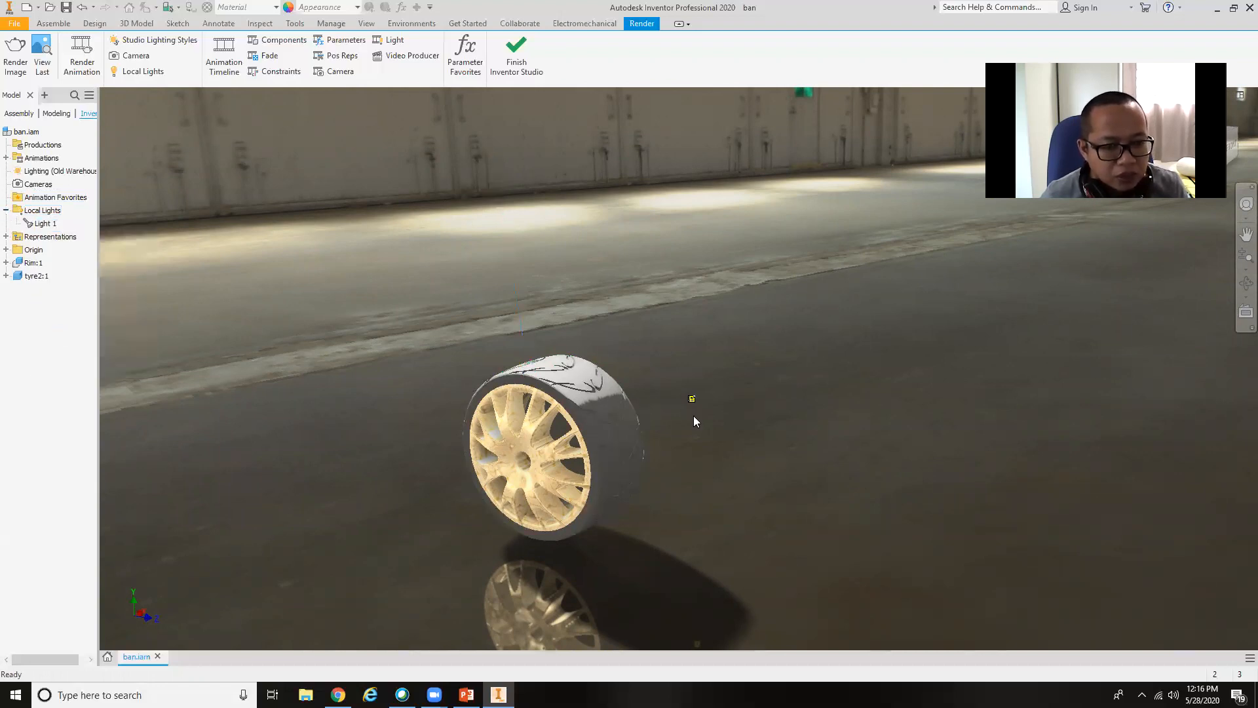
# Add a perspective camera targeting the upper edge of the wheel's face, positioned straight out in front of the rim with a 45 deg zoom.
pyautogui.moveTo(695, 421); pyautogui.dragTo(690, 333, button='middle')
pyautogui.scroll(-4, 728, 368)
pyautogui.scroll(6, 726, 369)
pyautogui.scroll(-2, 686, 335)
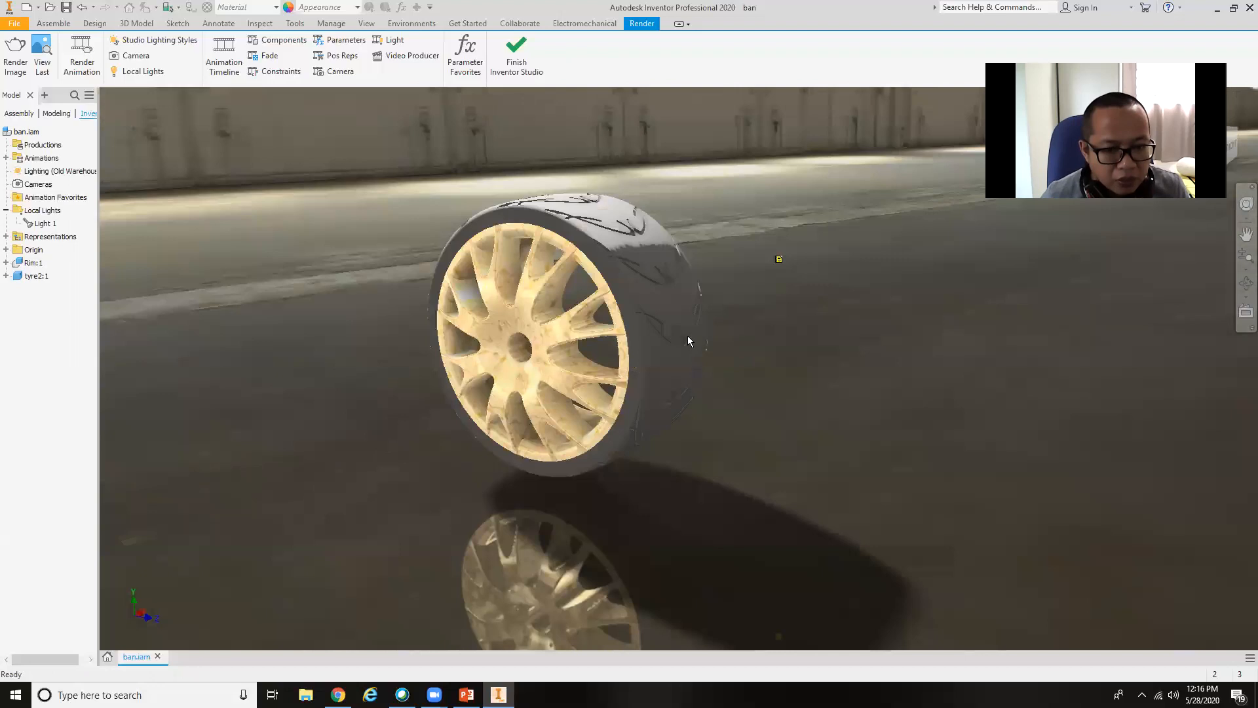
pyautogui.scroll(-2, 260, 300)
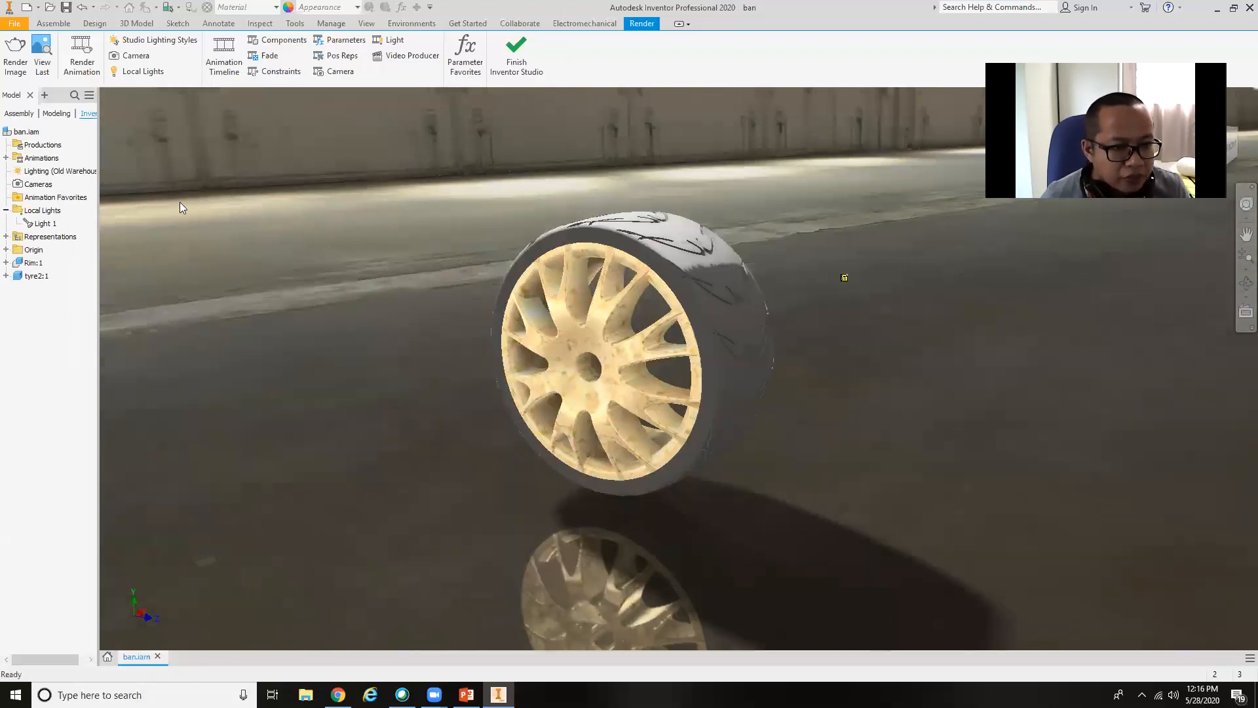
pyautogui.click(130, 55)
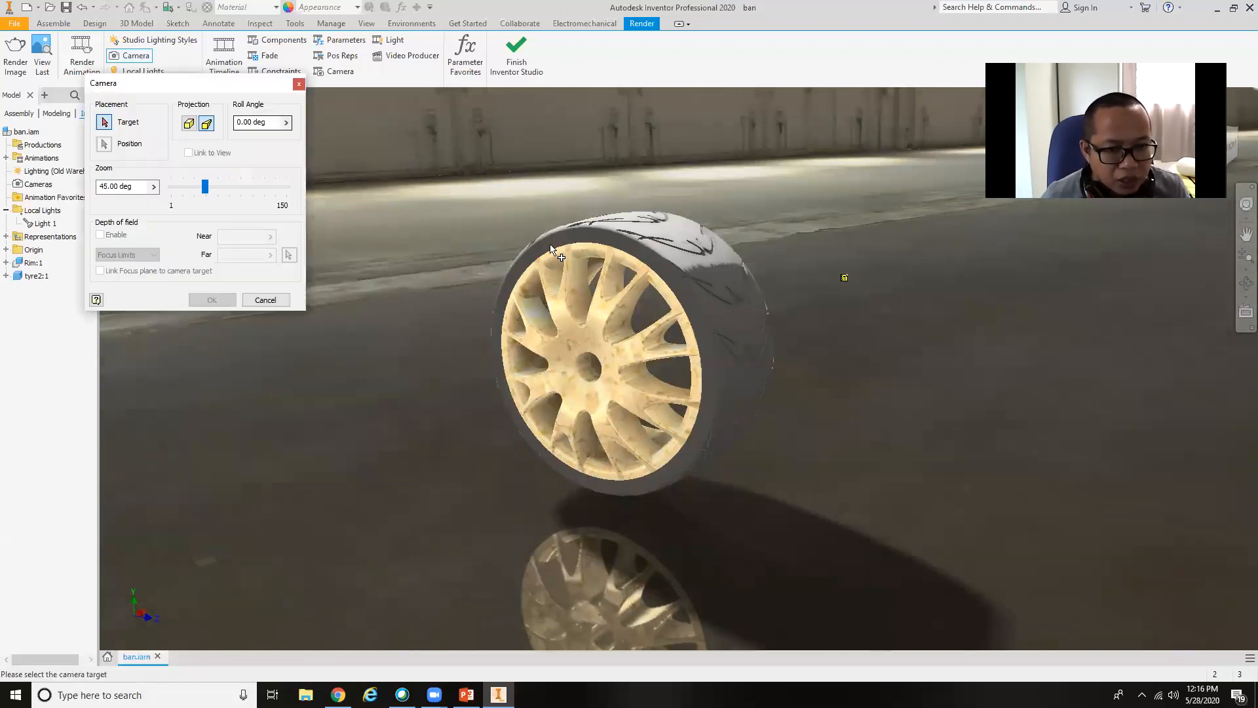
pyautogui.scroll(4, 580, 308)
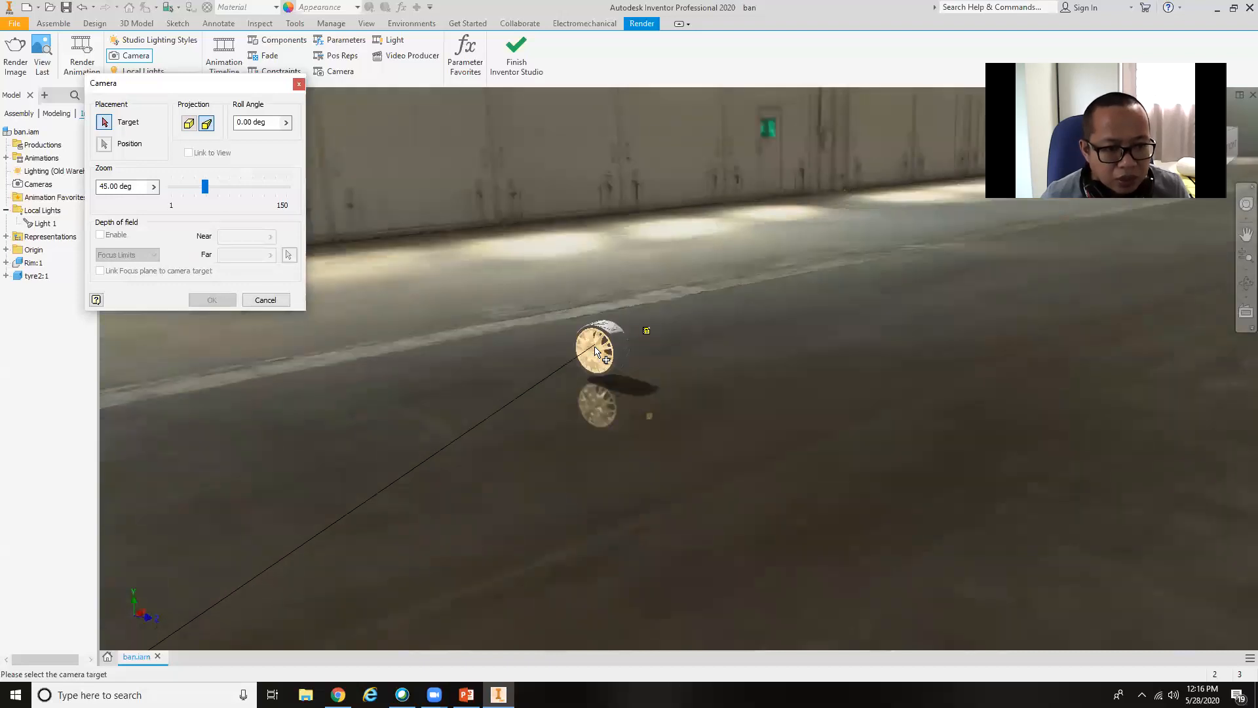
pyautogui.scroll(-3, 572, 350)
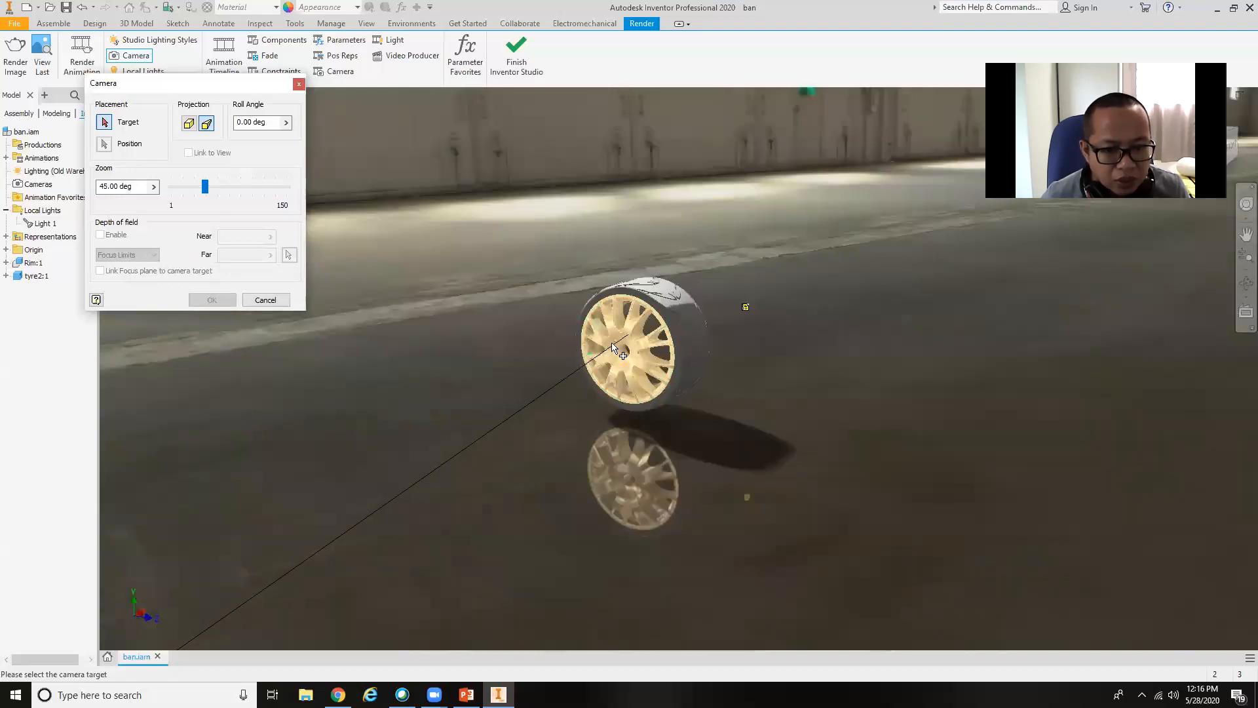
pyautogui.click(653, 305)
pyautogui.click(381, 392)
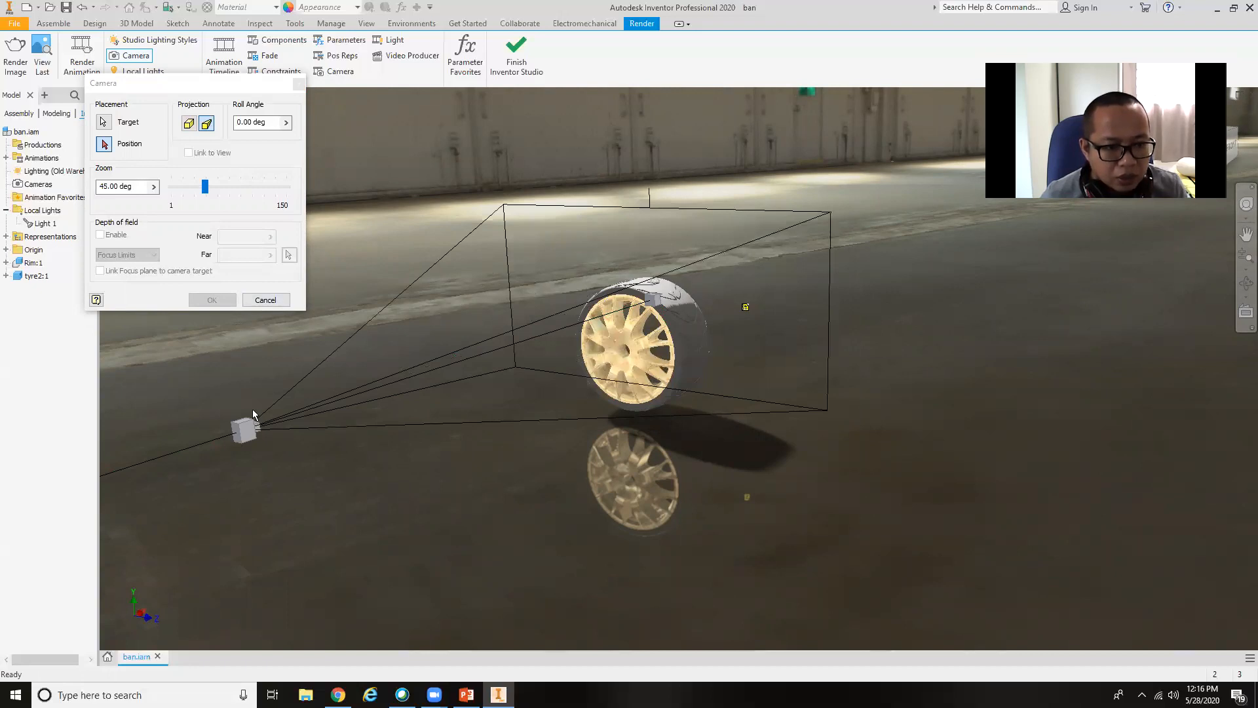
pyautogui.click(246, 433)
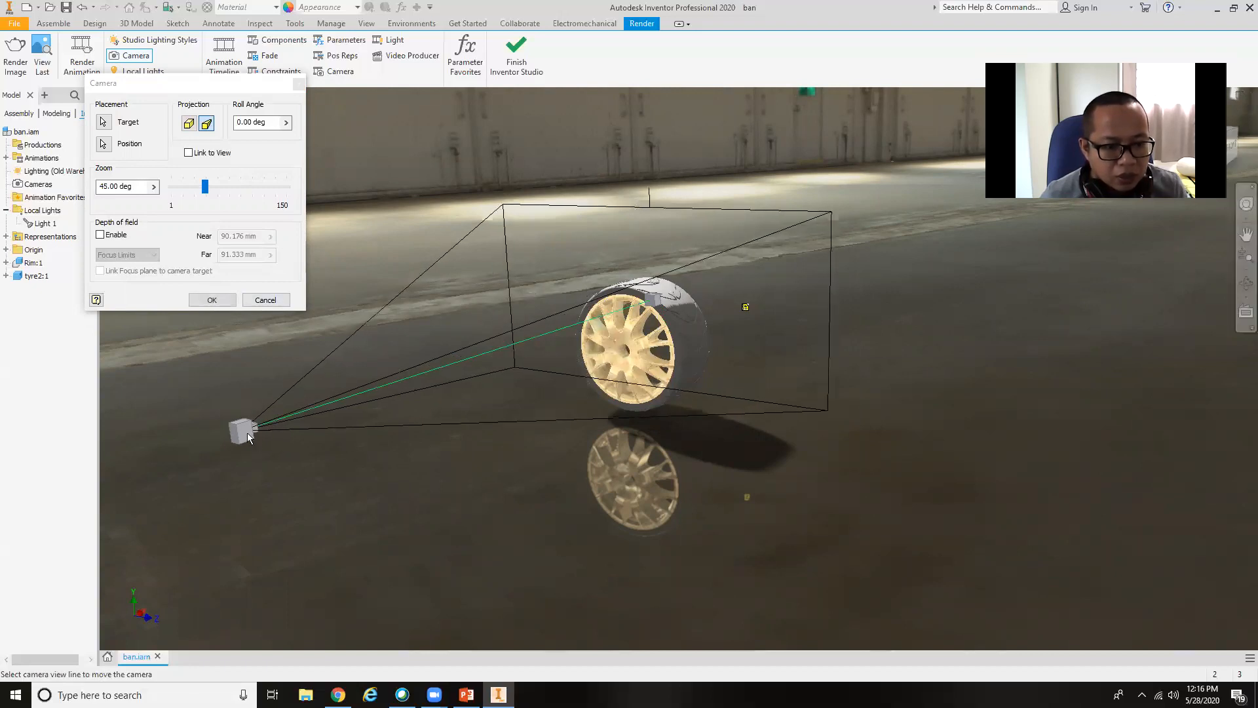
pyautogui.click(212, 299)
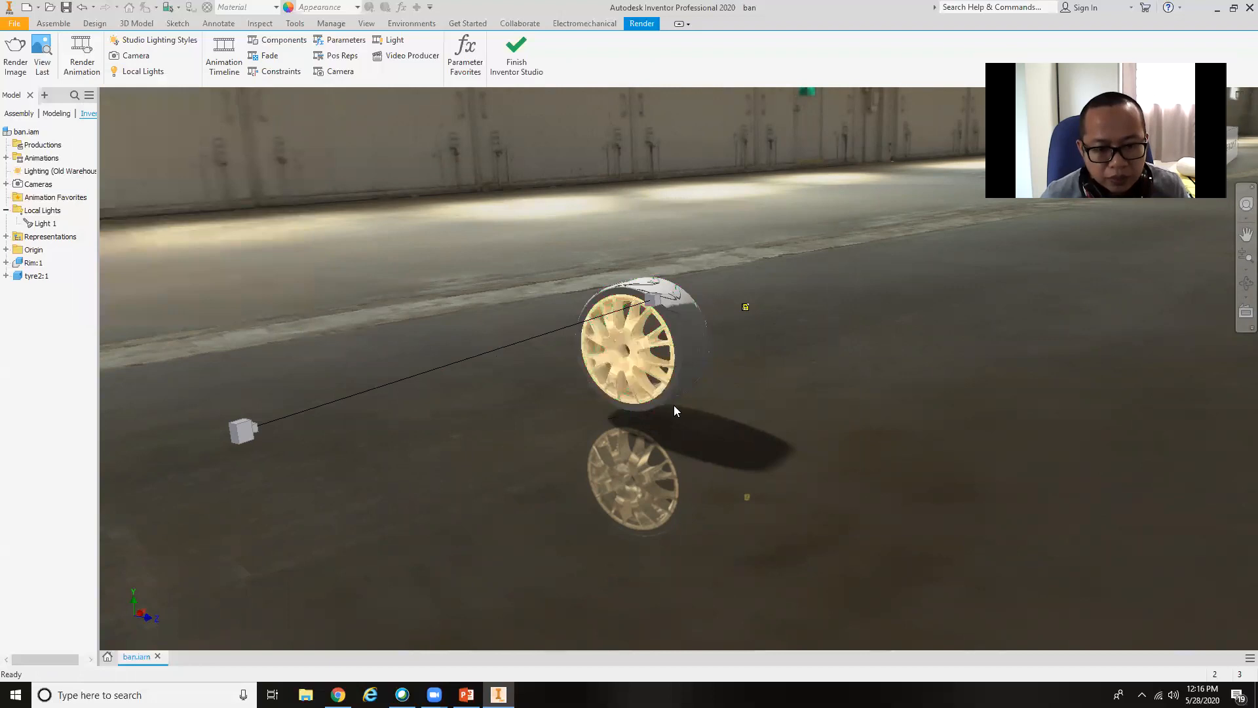
pyautogui.click(47, 224)
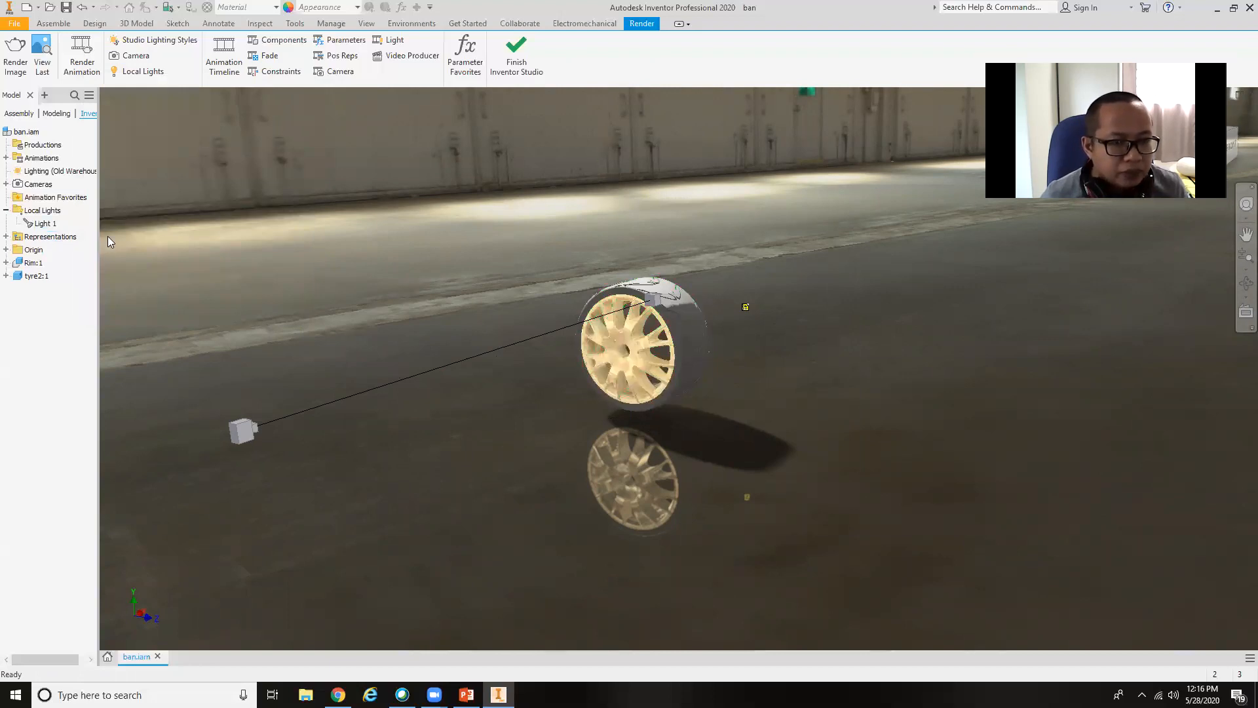
# Start an image render and choose Camera1 as its camera to check that view of the wheel.
pyautogui.click(25, 58)
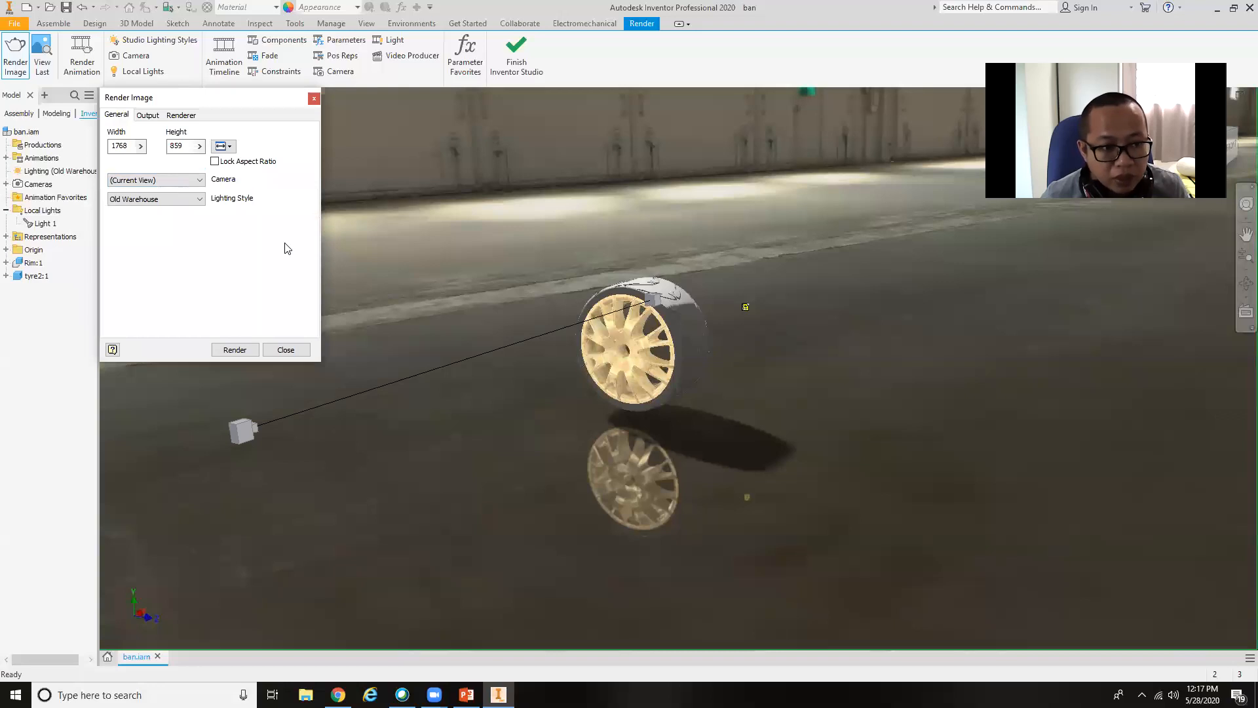
pyautogui.click(183, 180)
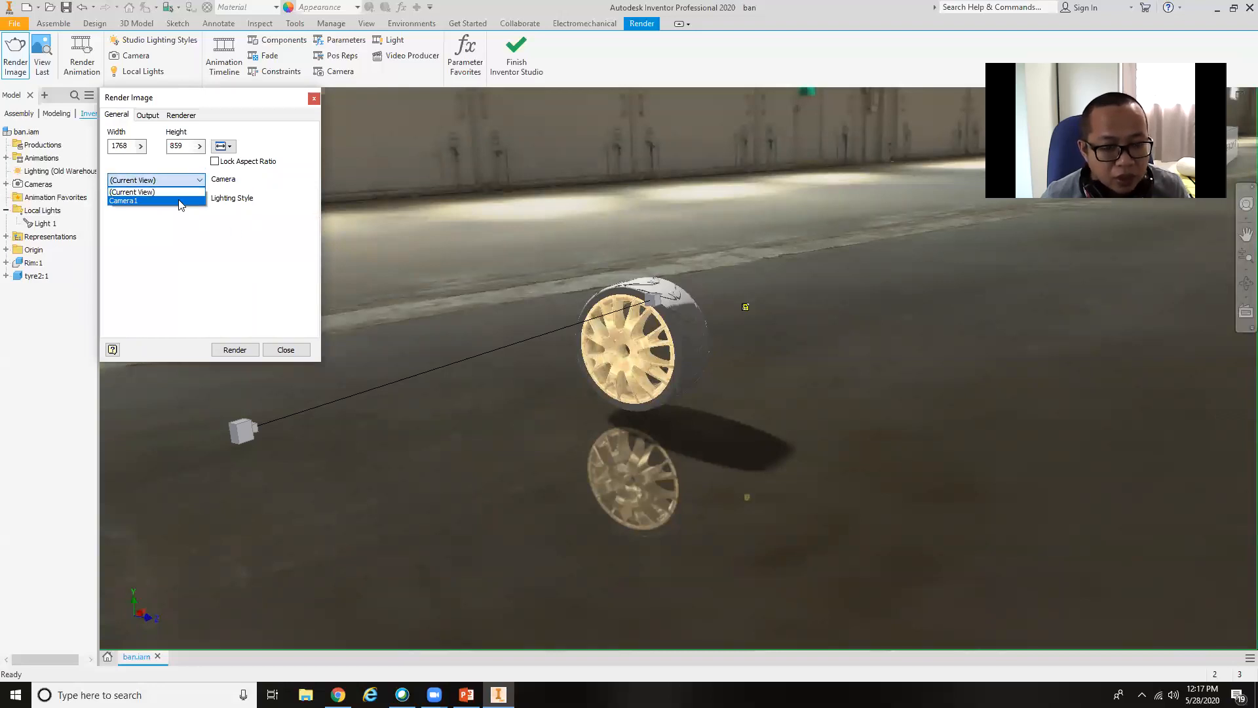
pyautogui.click(180, 200)
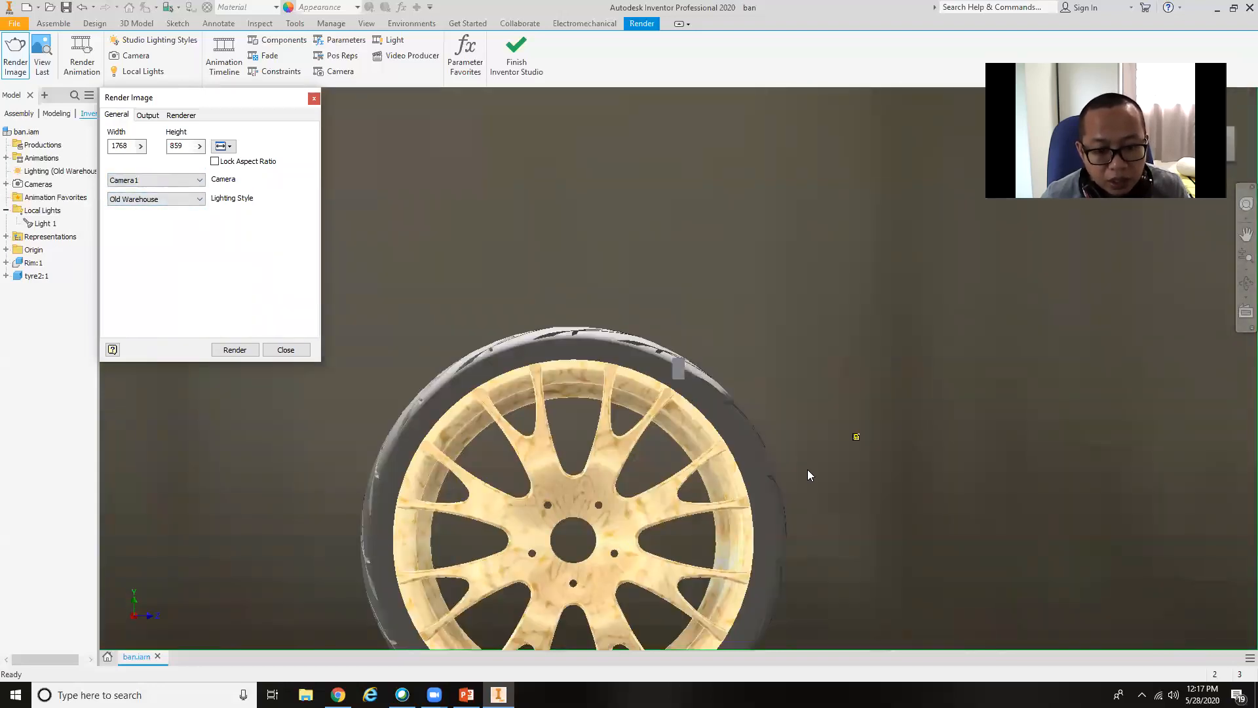
pyautogui.scroll(-3, 807, 469)
pyautogui.keyDown('shift'); pyautogui.moveTo(809, 472); pyautogui.dragTo(731, 478, button='middle'); pyautogui.keyUp('shift')
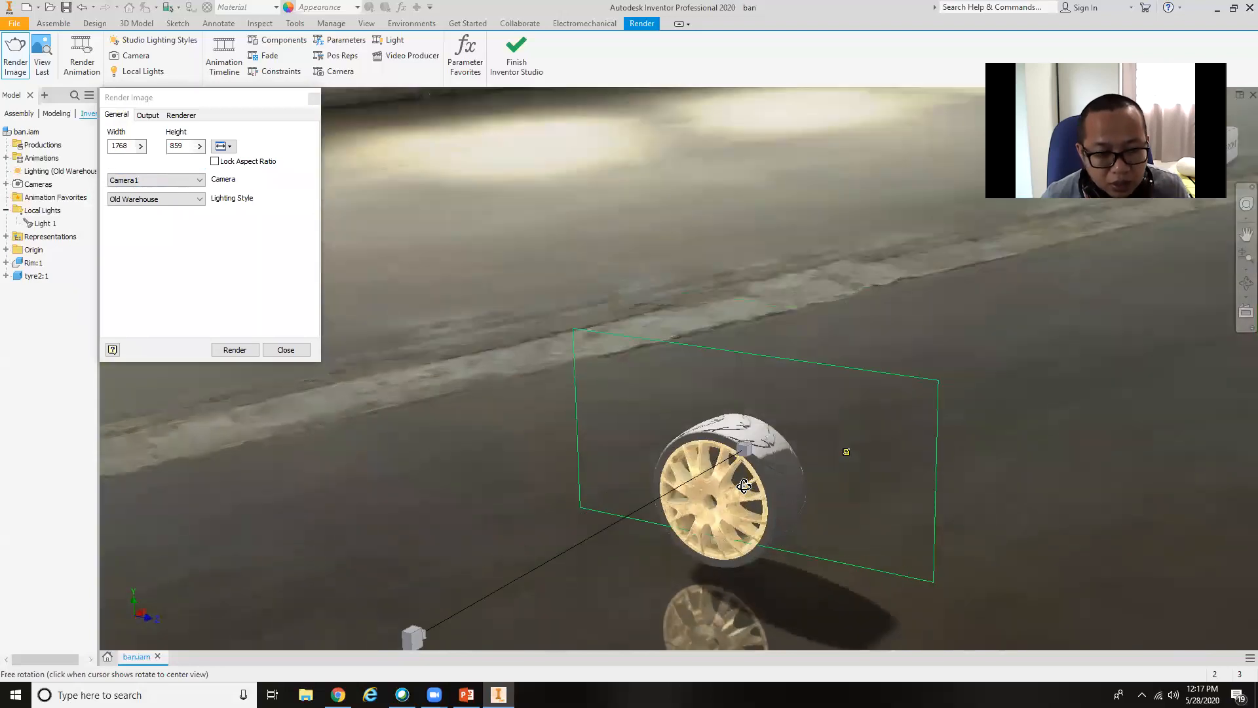
# Set the render camera to Current View and frame the wheel with tread and rim showing against the warehouse wall with red pipes.
pyautogui.click(178, 181)
pyautogui.click(134, 191)
pyautogui.moveTo(790, 454); pyautogui.dragTo(781, 353, button='middle')
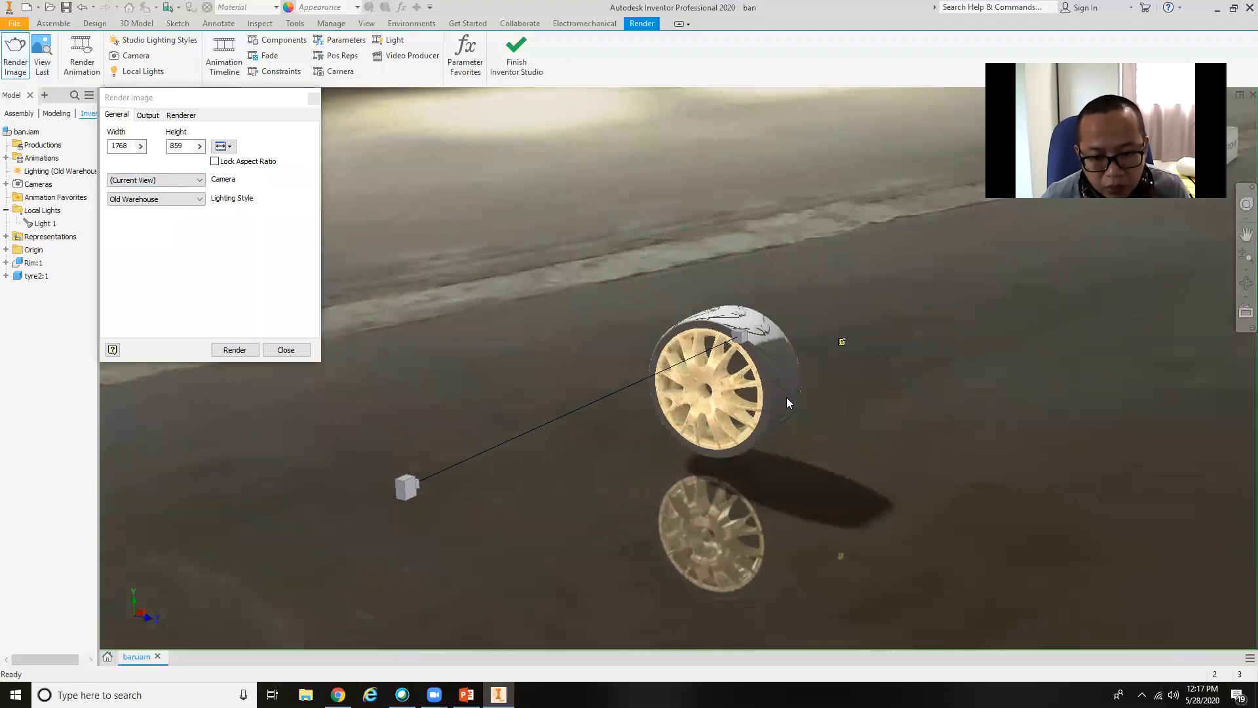
pyautogui.scroll(2, 786, 397)
pyautogui.keyDown('shift'); pyautogui.moveTo(786, 397); pyautogui.dragTo(877, 433, button='middle'); pyautogui.keyUp('shift')
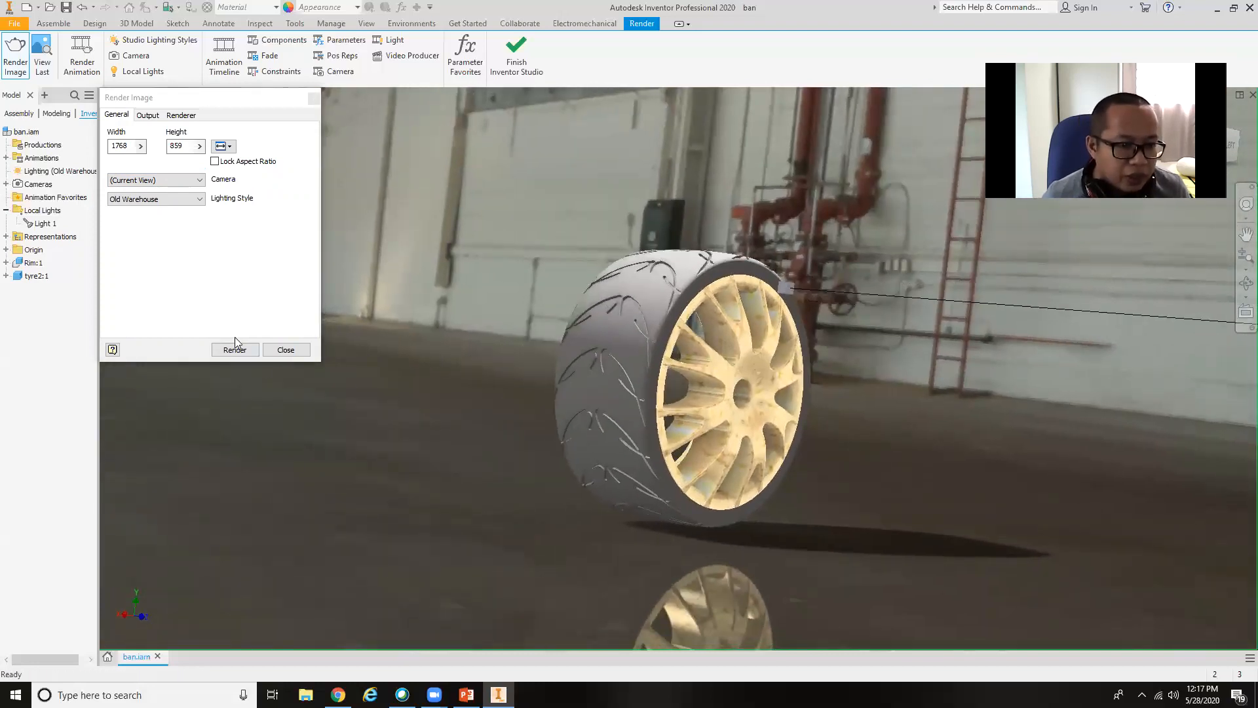
# Set the output size to 1600 x 1200 and render the current view with the Old Warehouse lighting style.
pyautogui.click(223, 145)
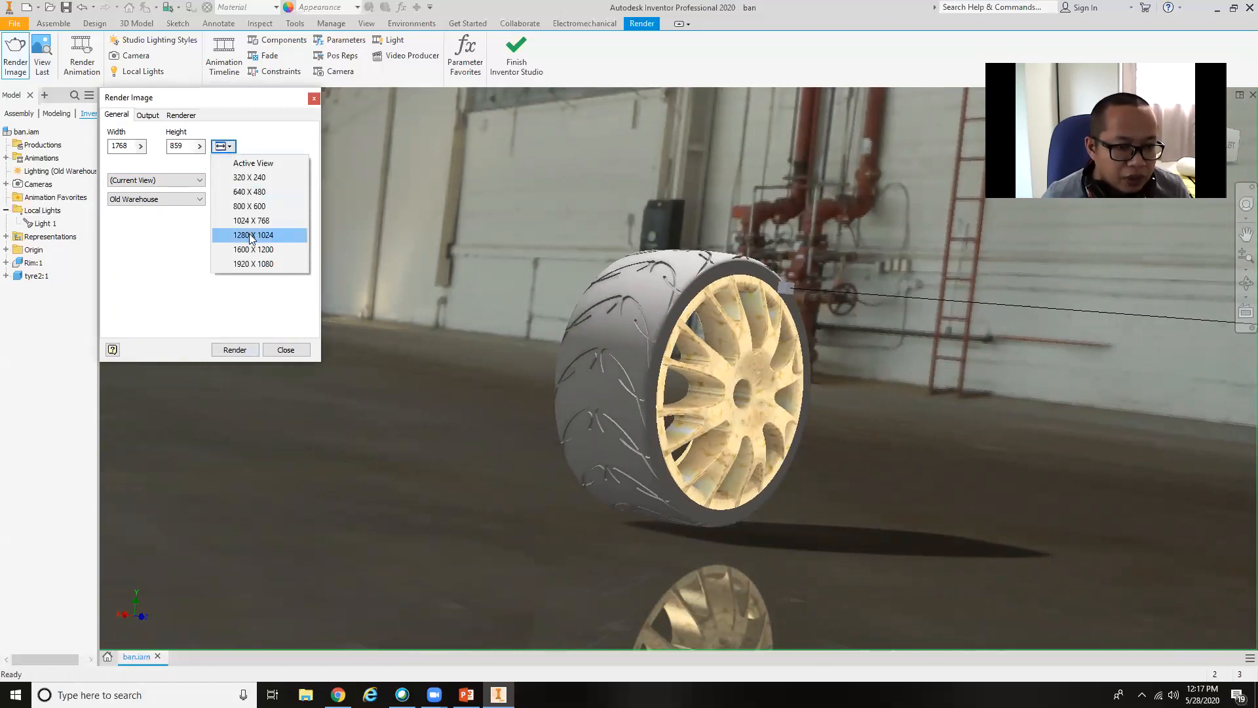
pyautogui.click(250, 236)
pyautogui.click(223, 151)
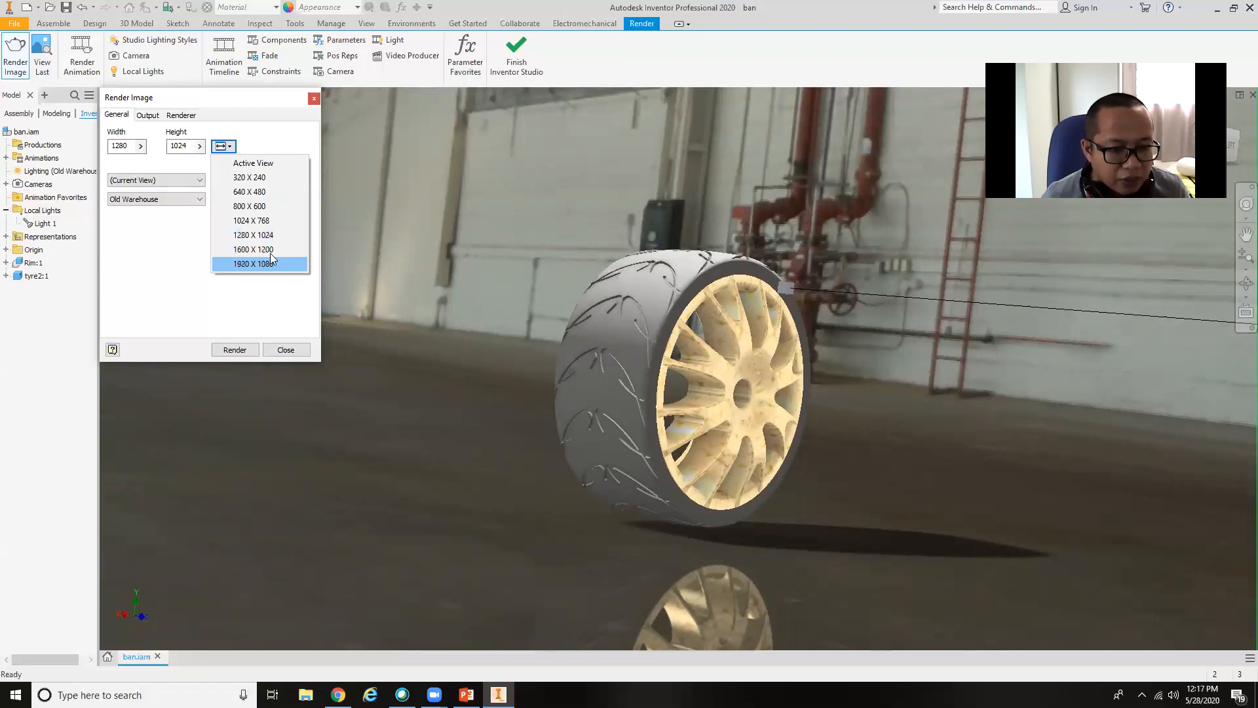
pyautogui.click(271, 250)
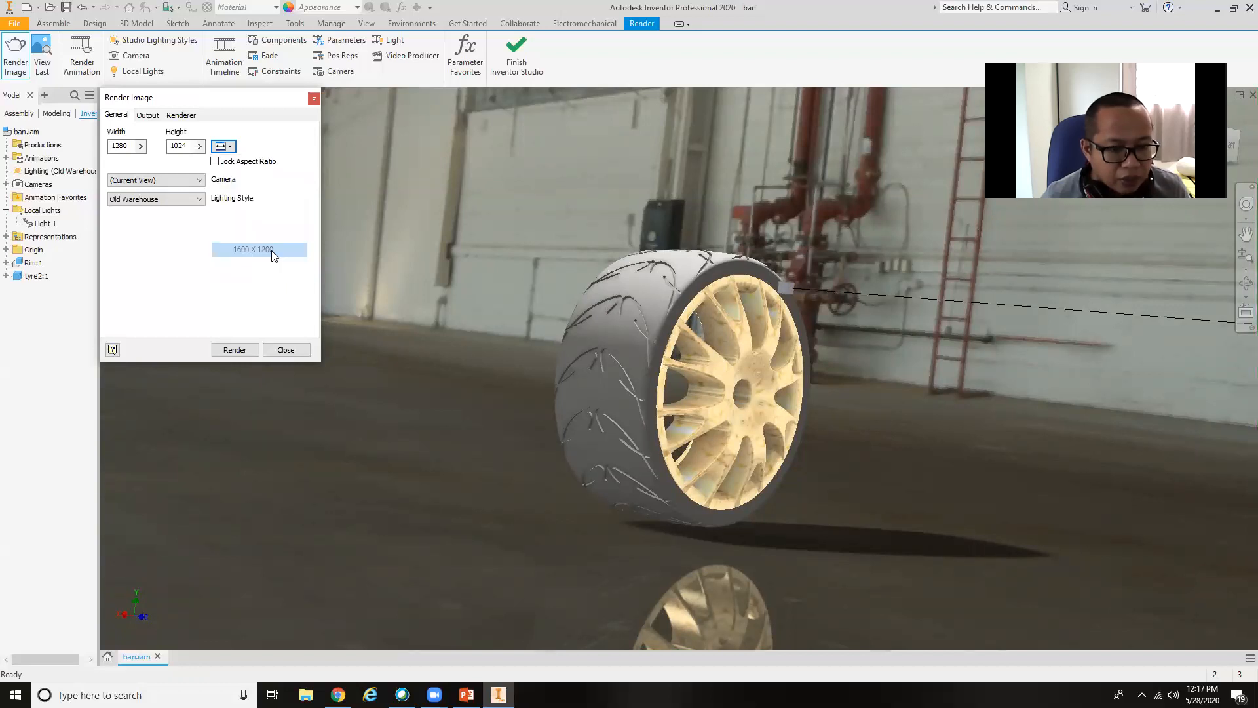
pyautogui.click(242, 350)
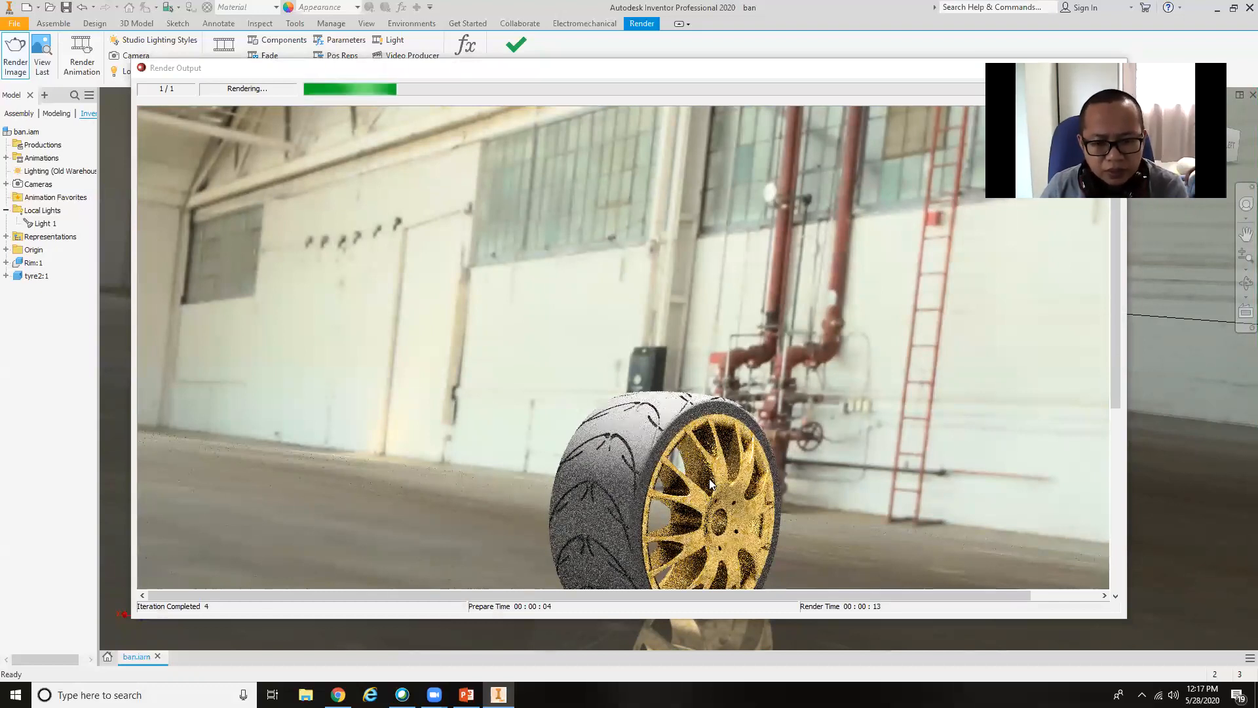
# Examine the whole wheel and its floor reflection in the render output while the image renders.
pyautogui.moveTo(1116, 351); pyautogui.dragTo(1192, 433)
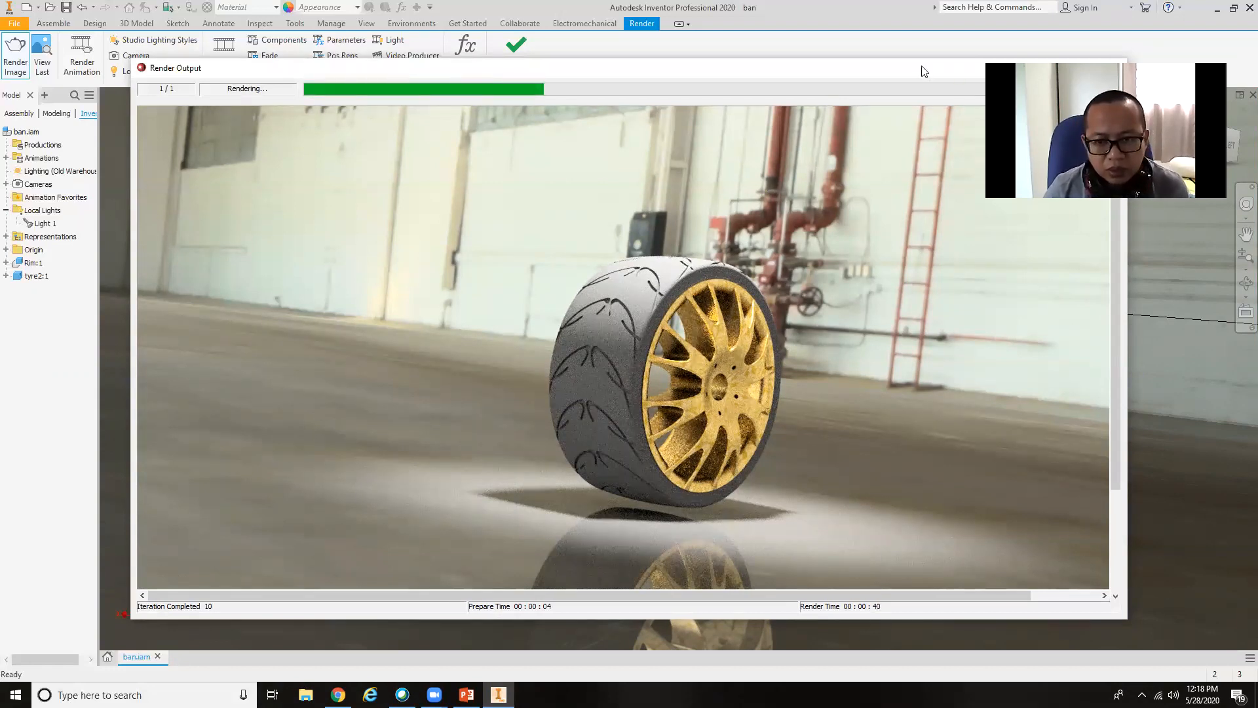
pyautogui.moveTo(924, 71); pyautogui.dragTo(843, 59)
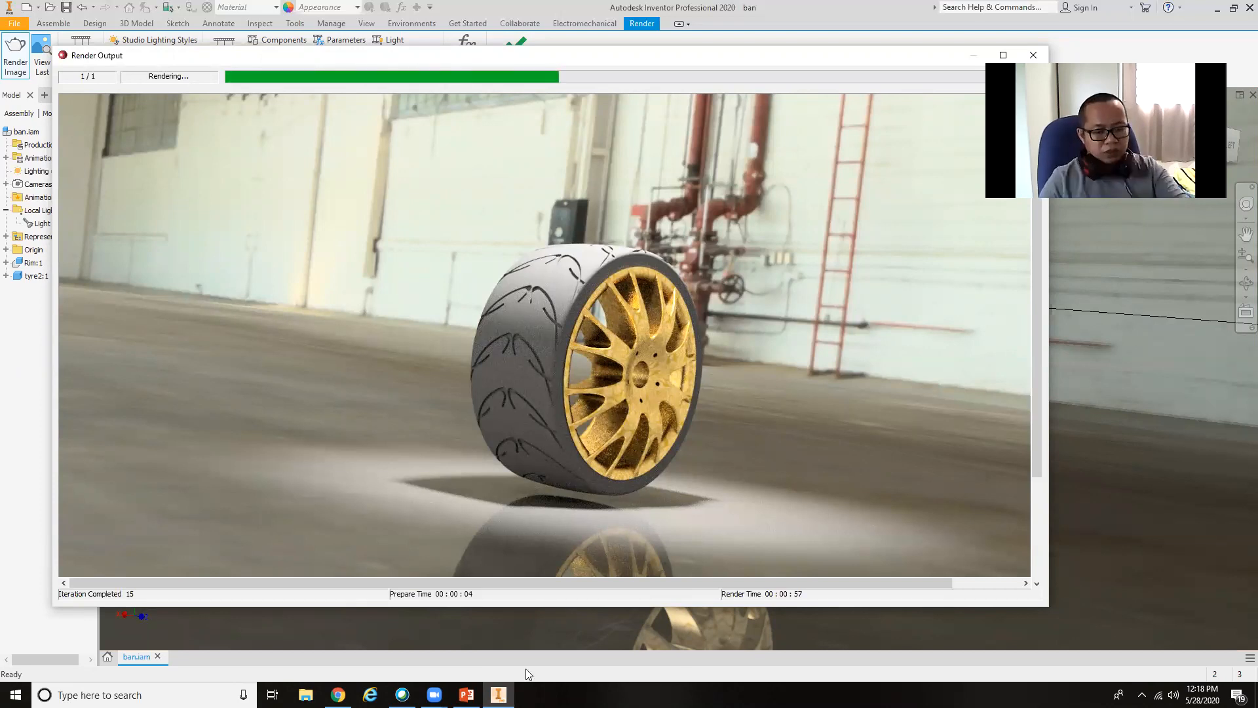
pyautogui.moveTo(338, 695)
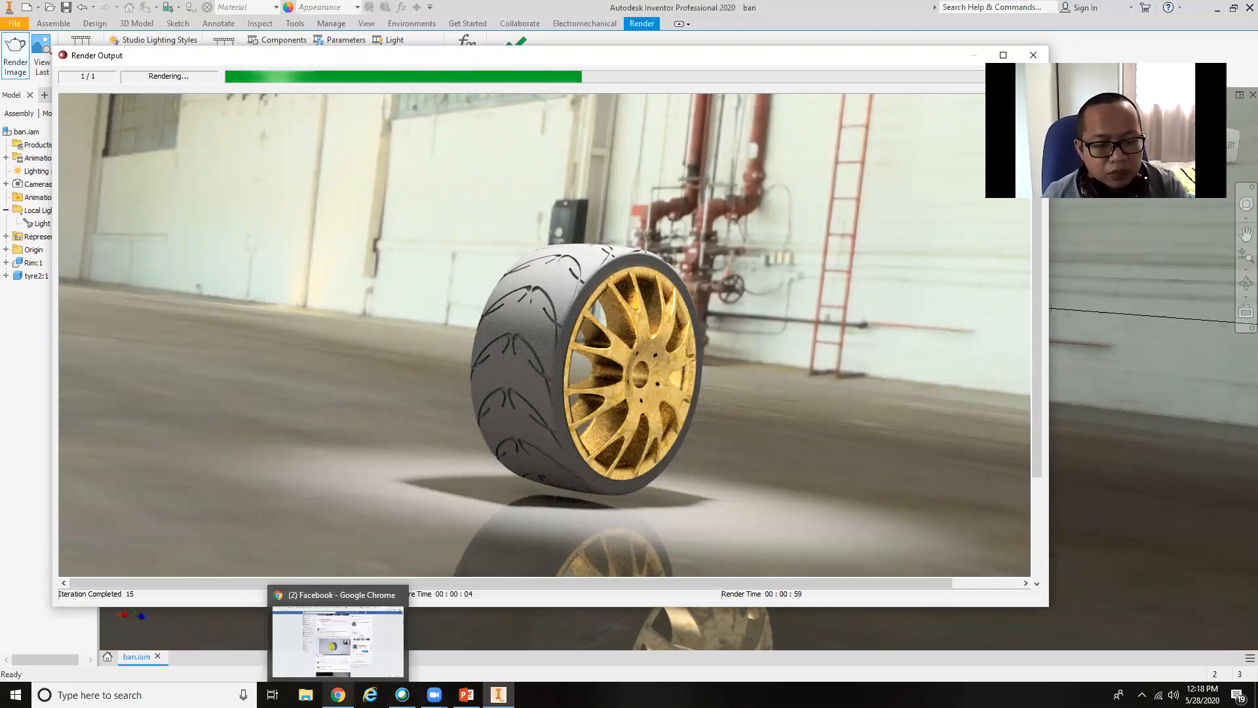
pyautogui.click(338, 695)
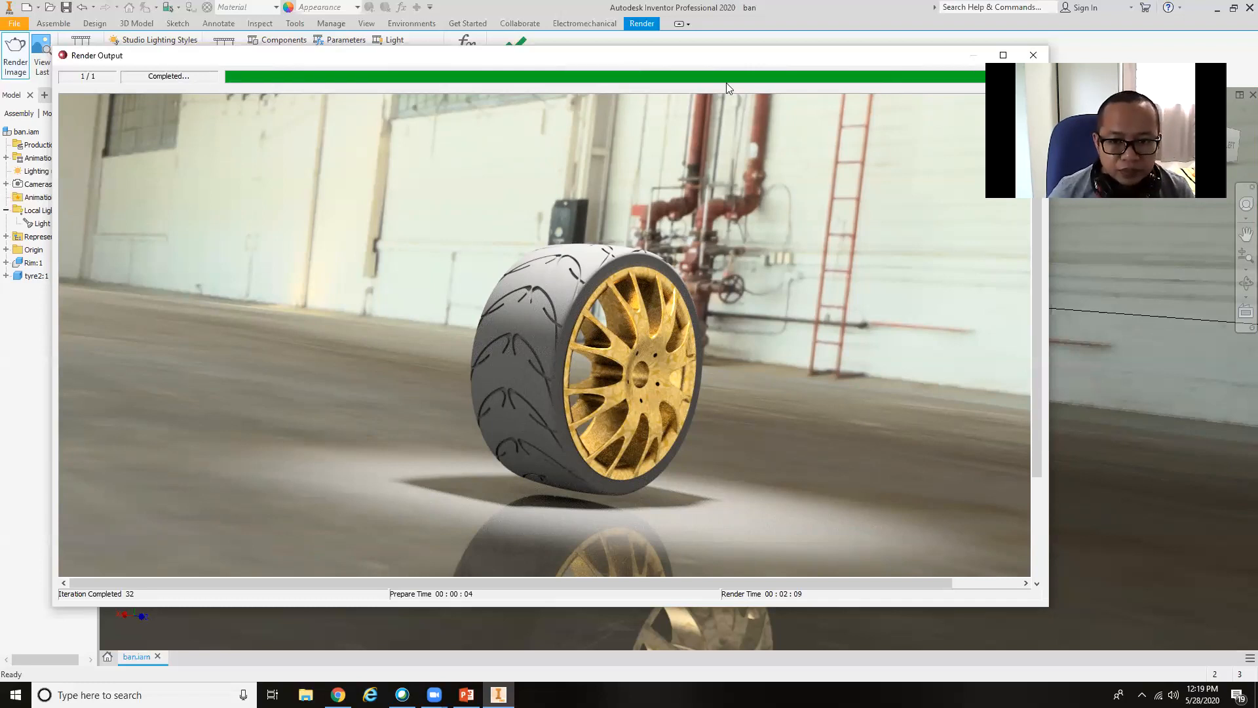
# Save the finished render to the Desktop as a JPEG named Tyre Rendering, then close the render output and render settings.
pyautogui.moveTo(729, 62); pyautogui.dragTo(625, 61)
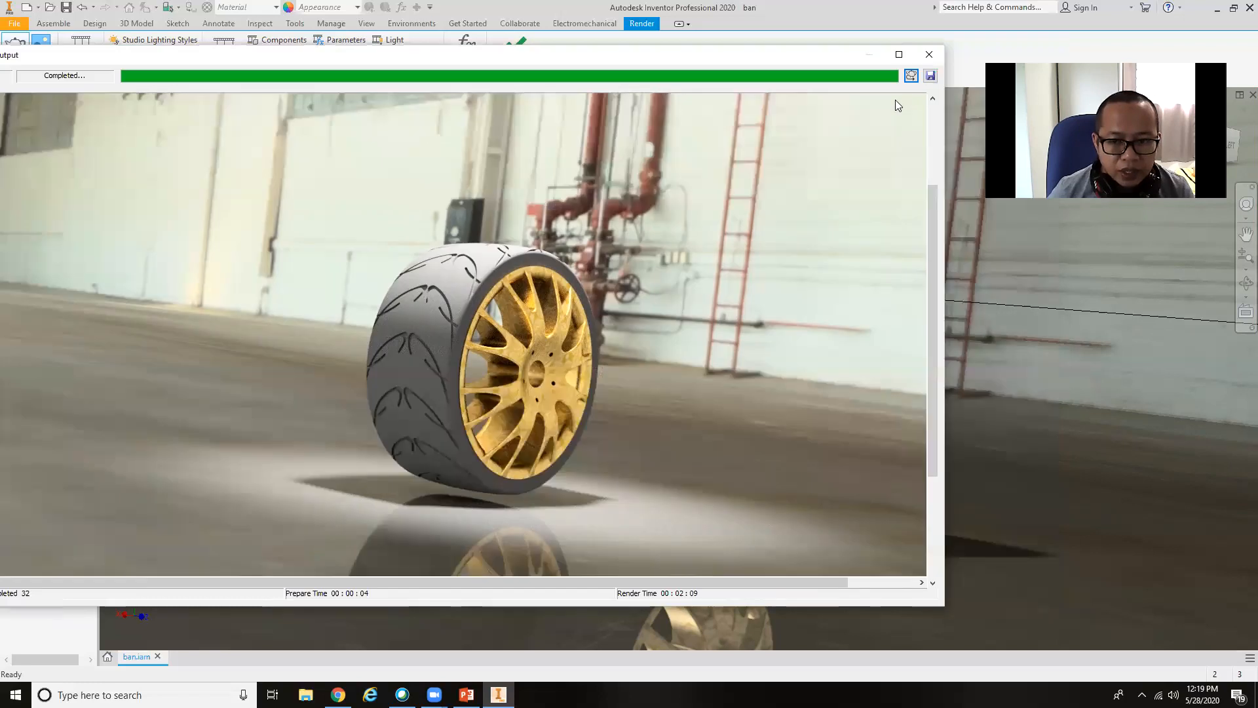
pyautogui.click(930, 78)
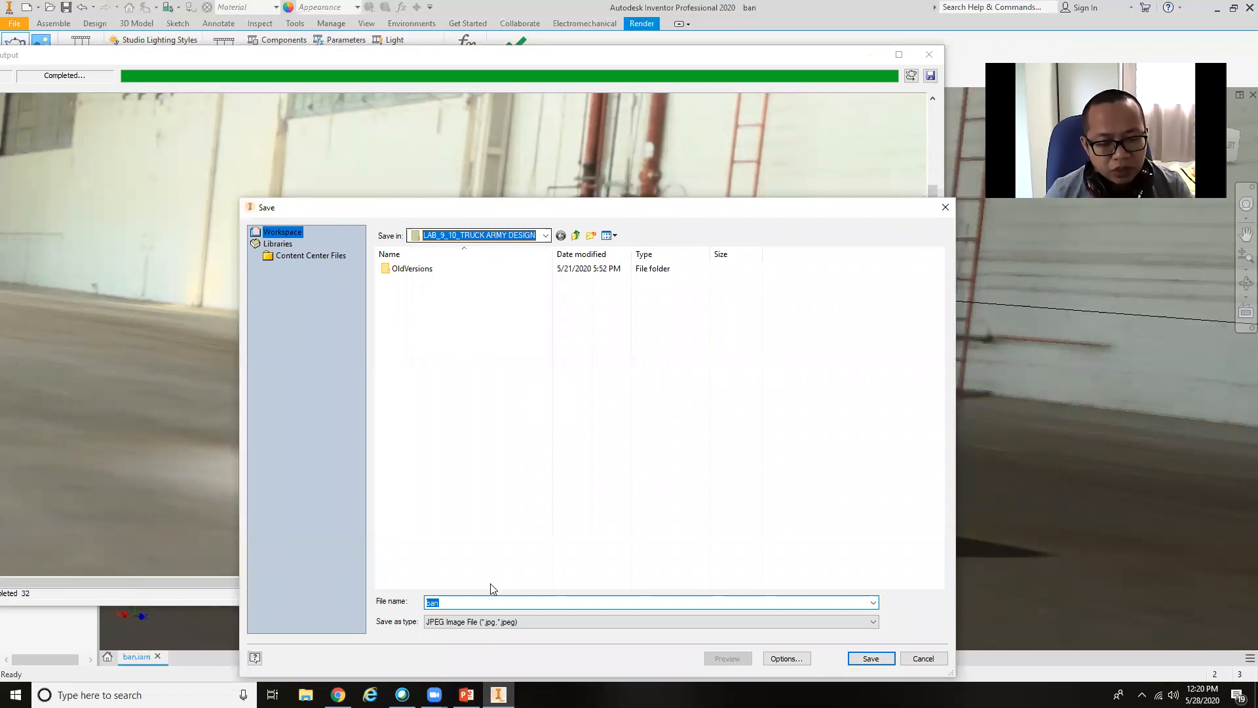
pyautogui.moveTo(444, 602); pyautogui.dragTo(421, 603)
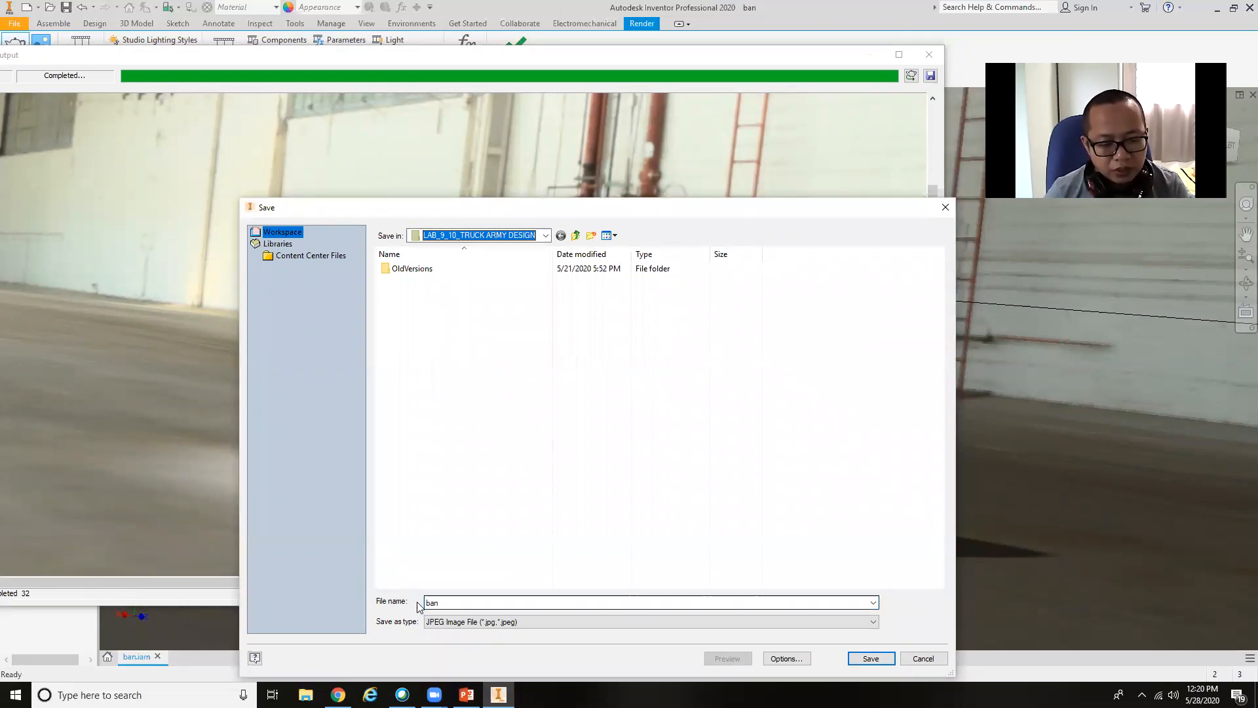
pyautogui.write('Tyre')
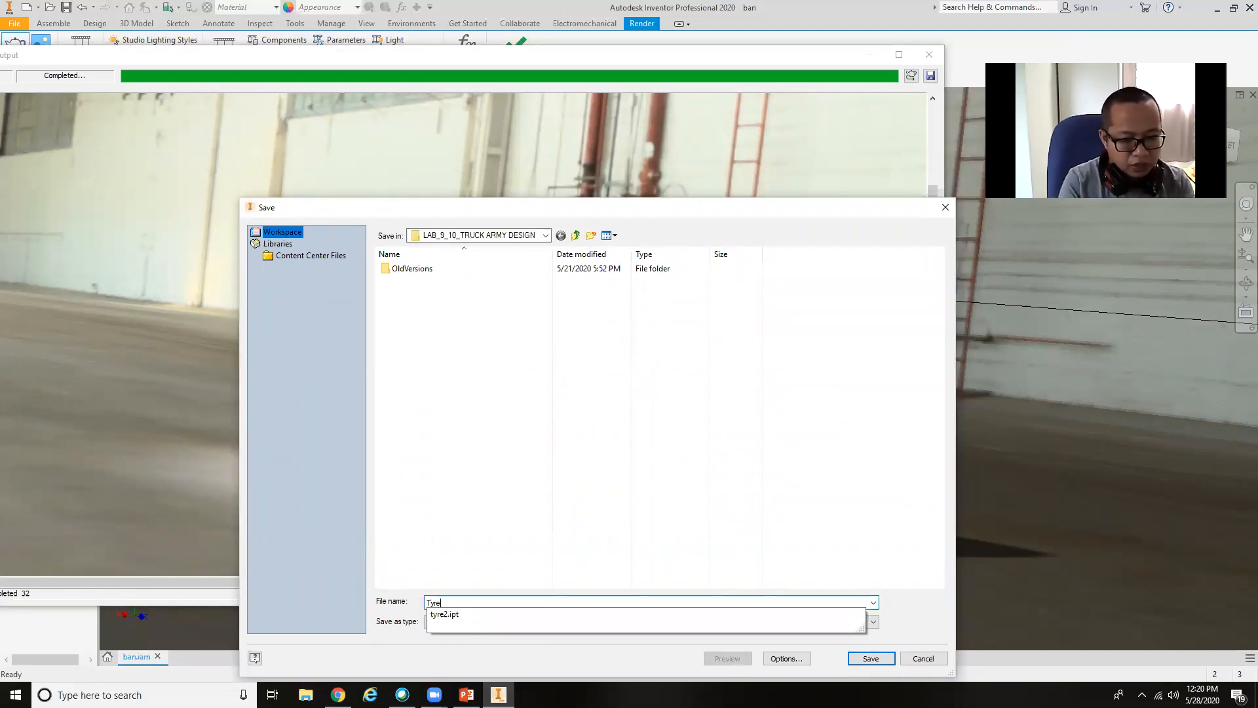
pyautogui.write(' Rendering')
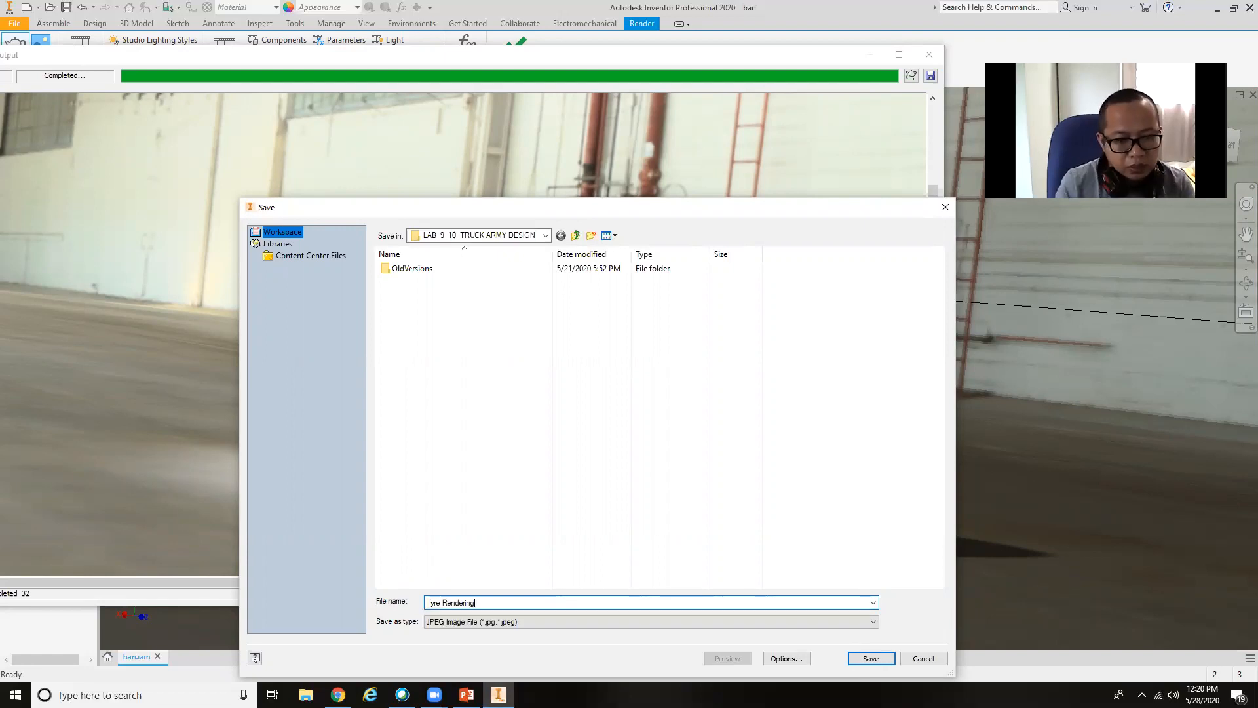
pyautogui.click(525, 236)
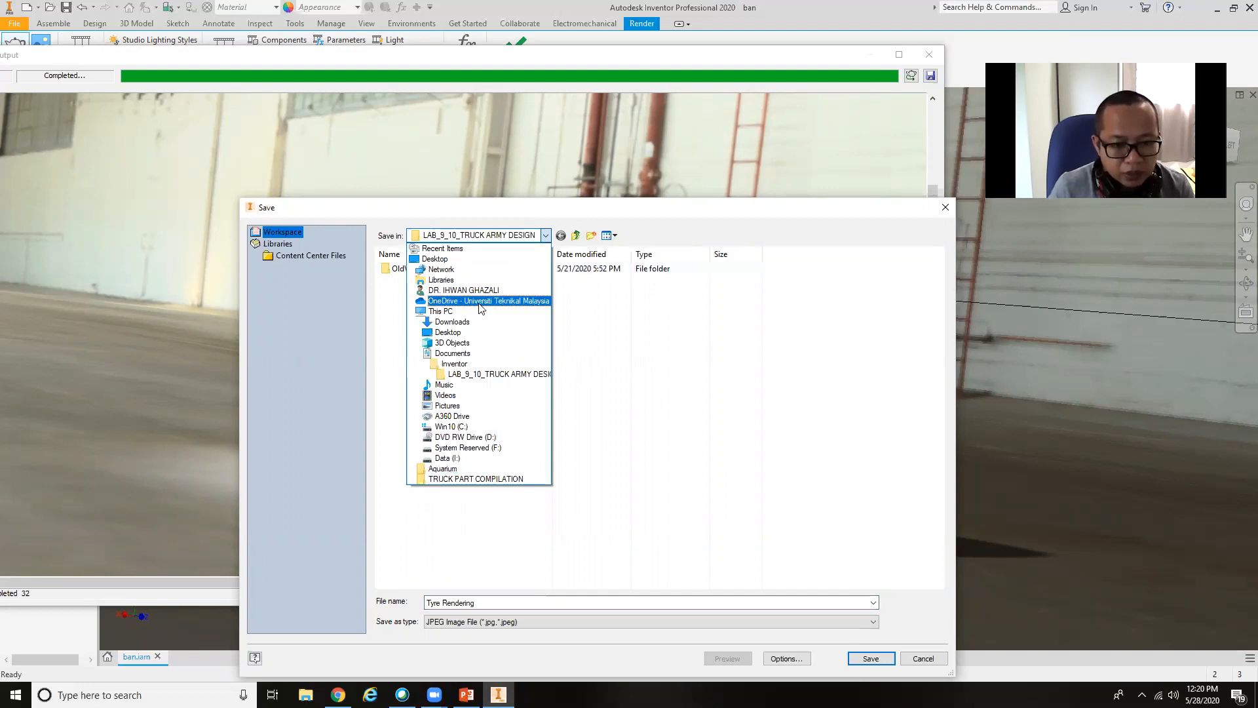
pyautogui.click(434, 259)
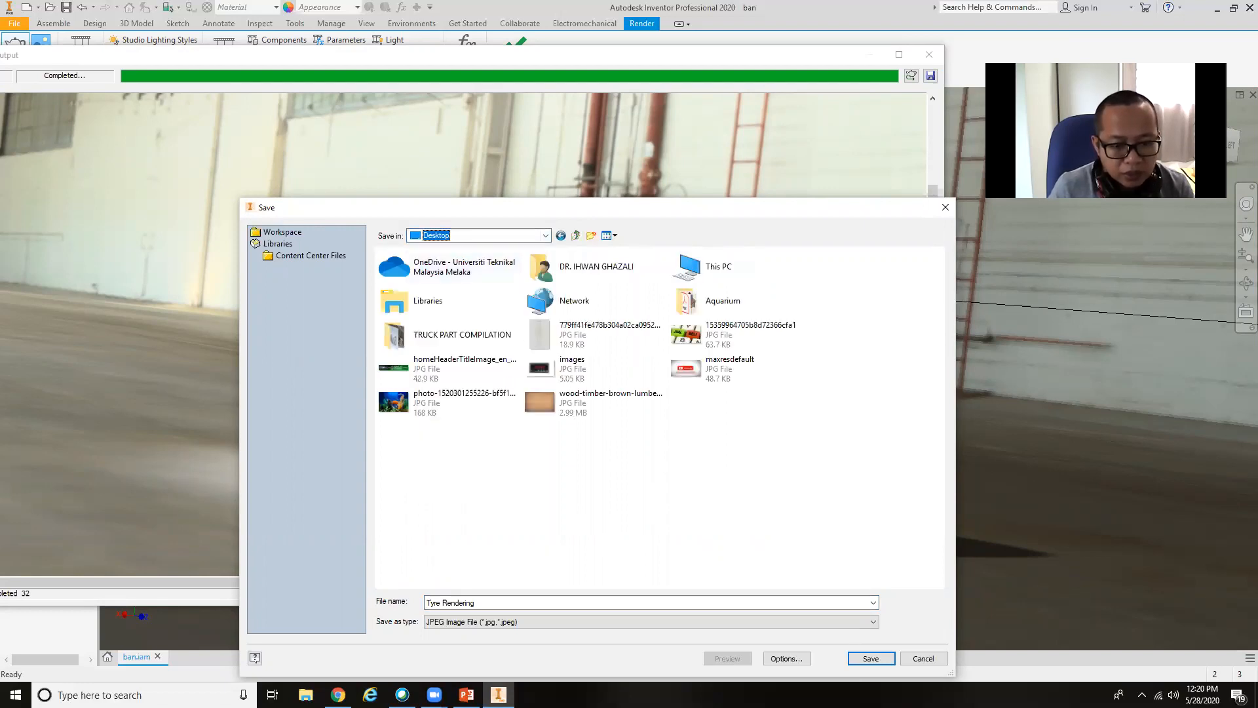
pyautogui.click(871, 658)
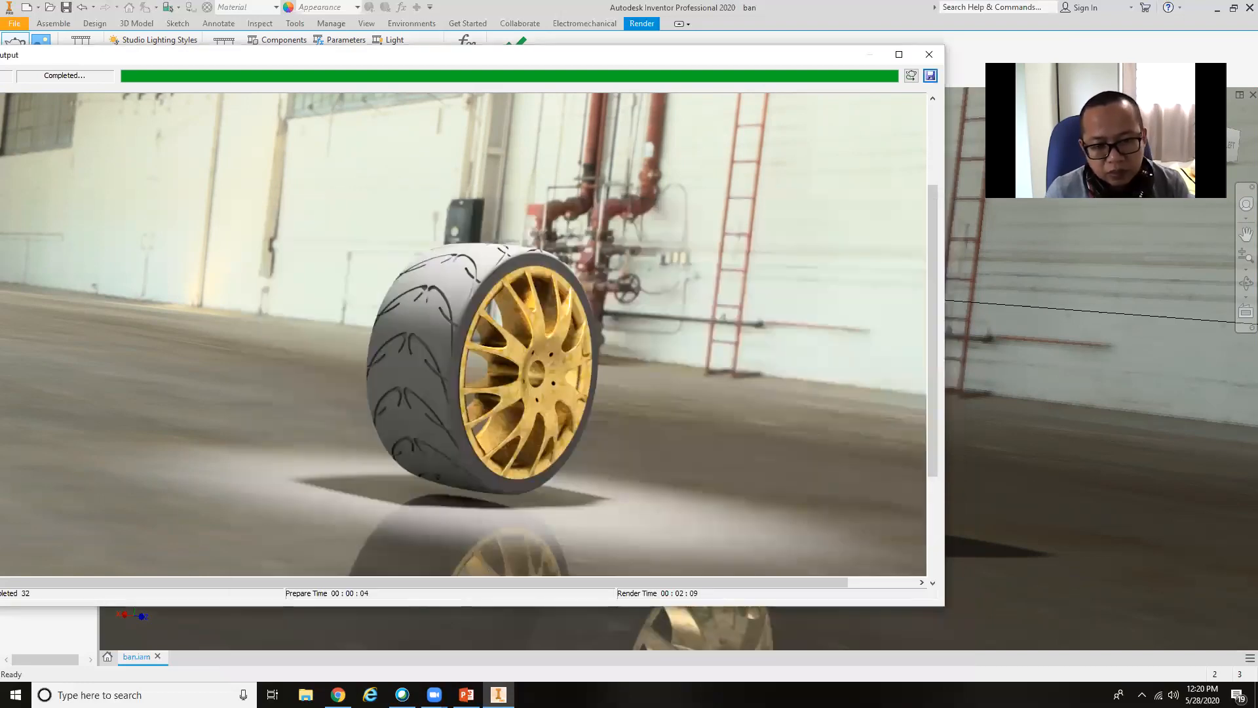
pyautogui.click(929, 54)
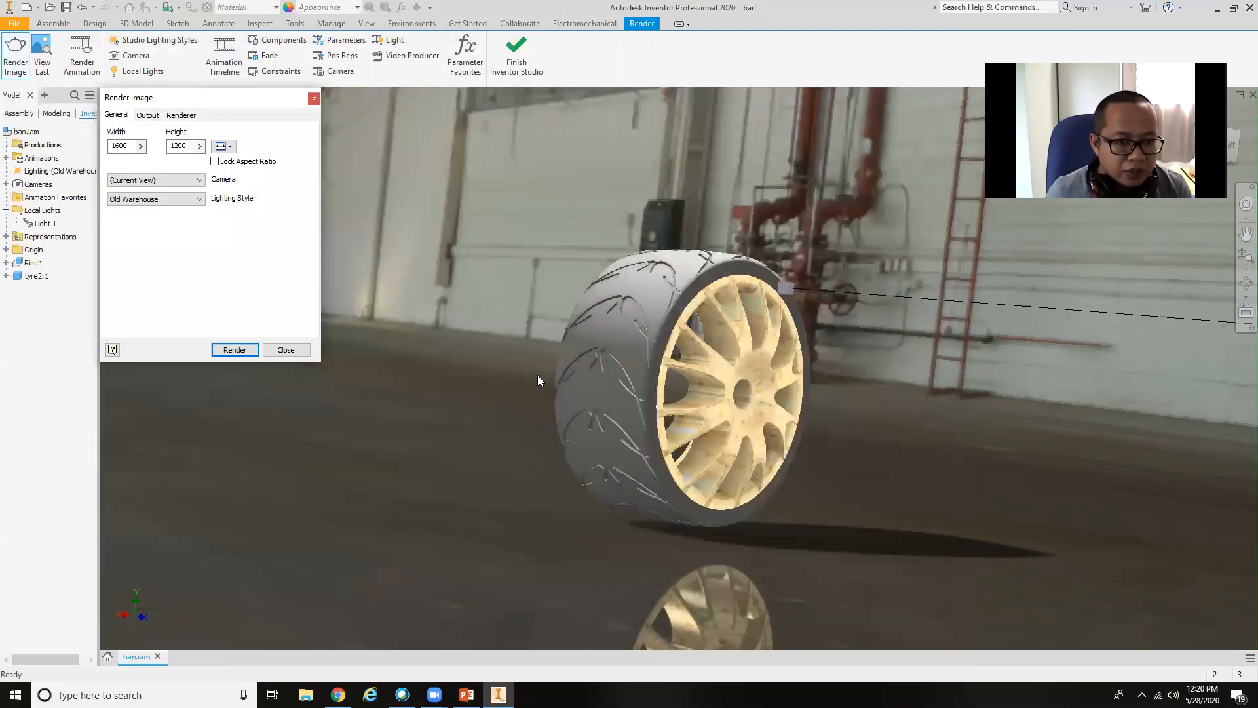
pyautogui.click(285, 350)
# Create a new animation for the wheel assembly and name it 360 Camera.
pyautogui.keyDown('shift'); pyautogui.moveTo(640, 409); pyautogui.dragTo(544, 388, button='middle'); pyautogui.keyUp('shift')
pyautogui.scroll(2, 682, 401)
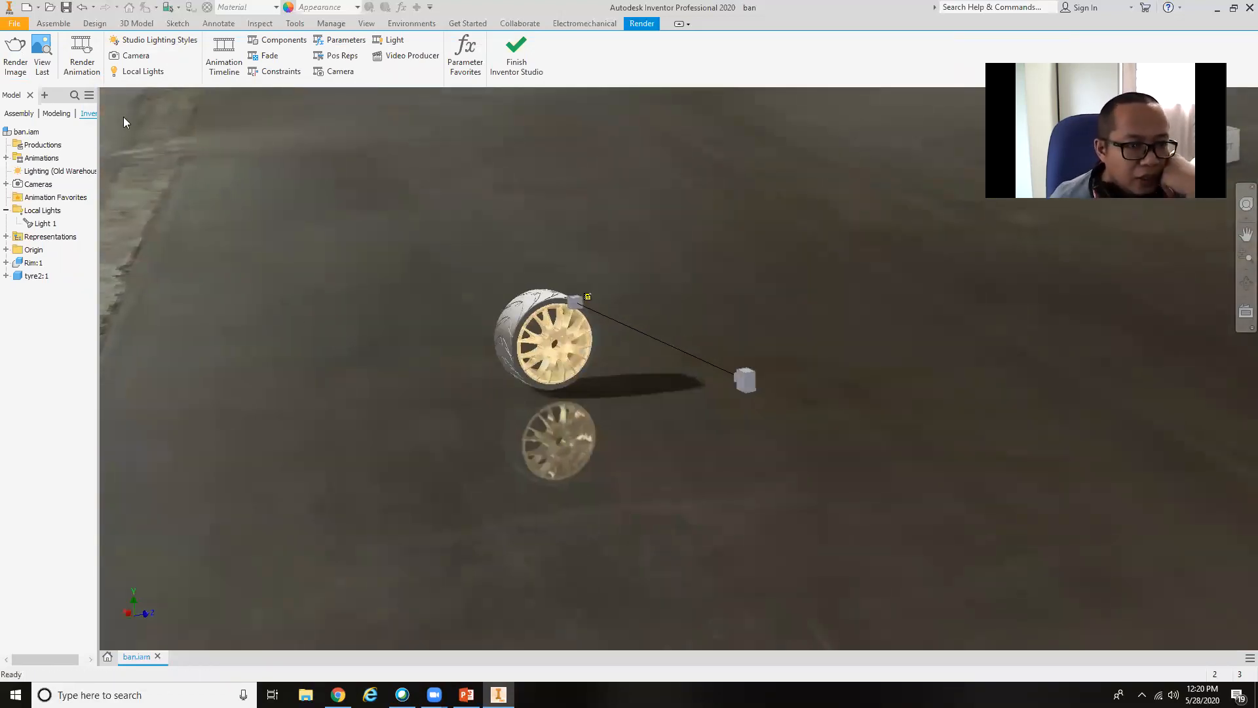
pyautogui.click(6, 158)
pyautogui.rightClick(44, 157)
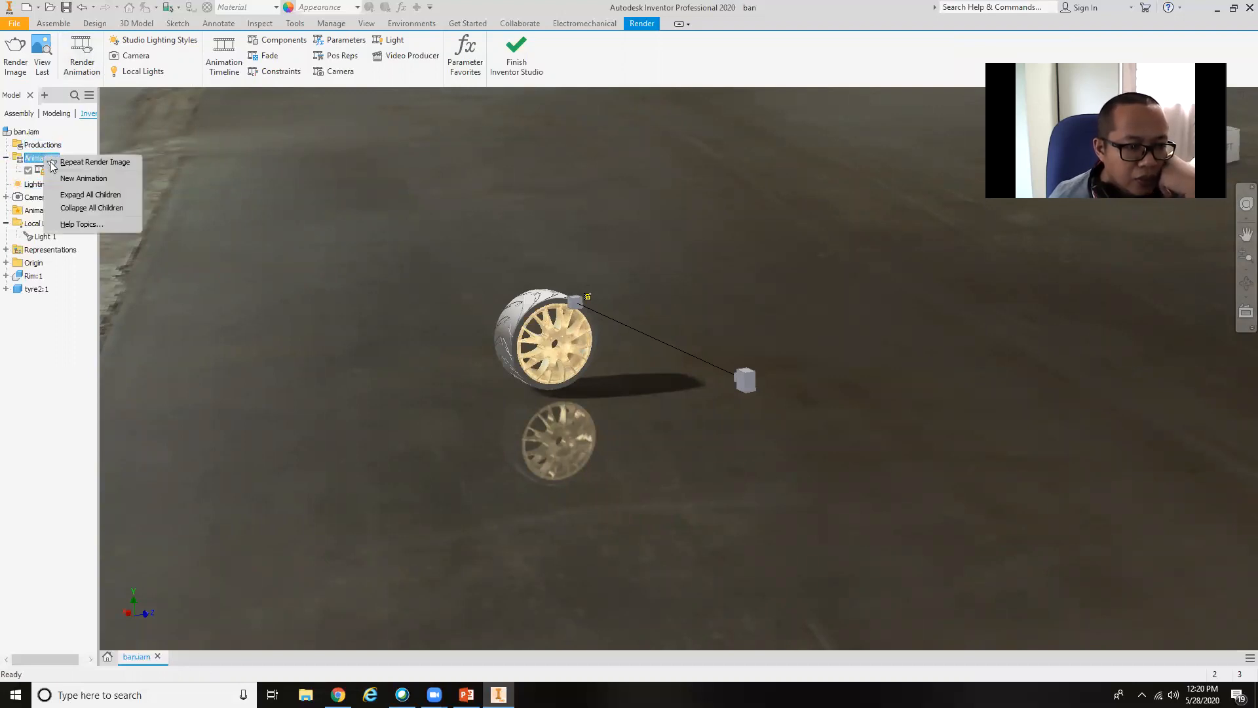
pyautogui.click(59, 179)
pyautogui.rightClick(57, 184)
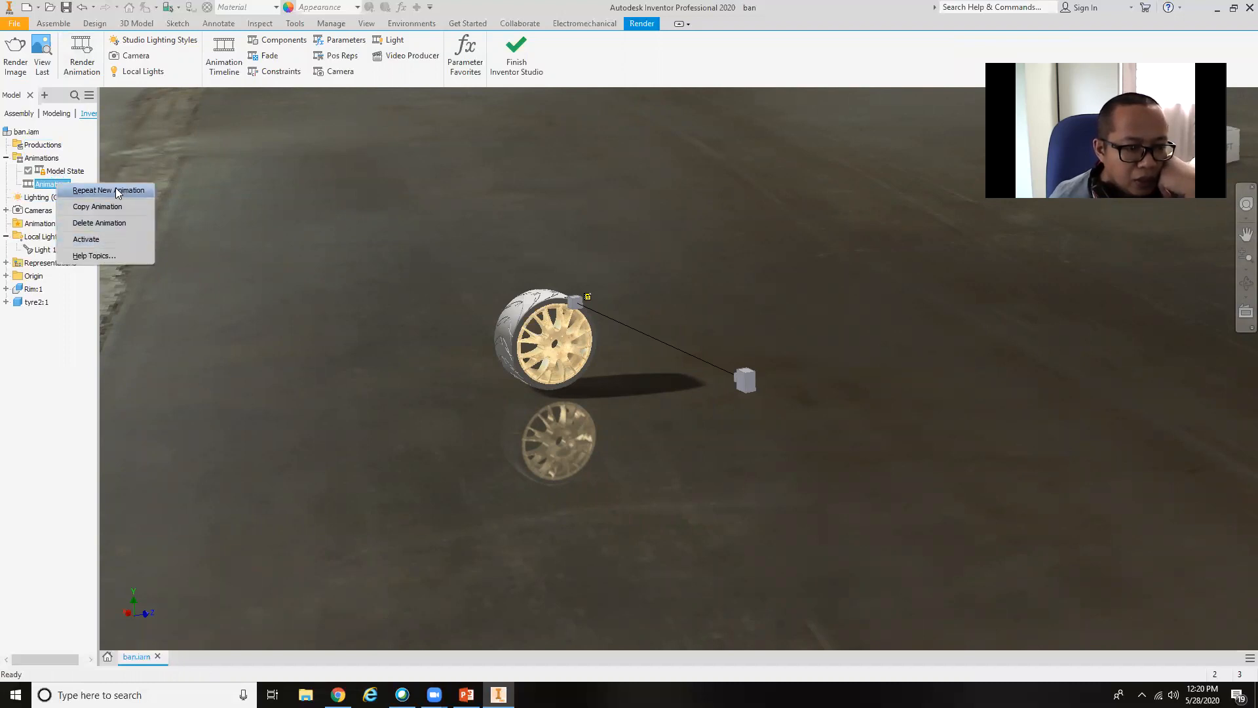
pyautogui.click(43, 189)
pyautogui.click(43, 189)
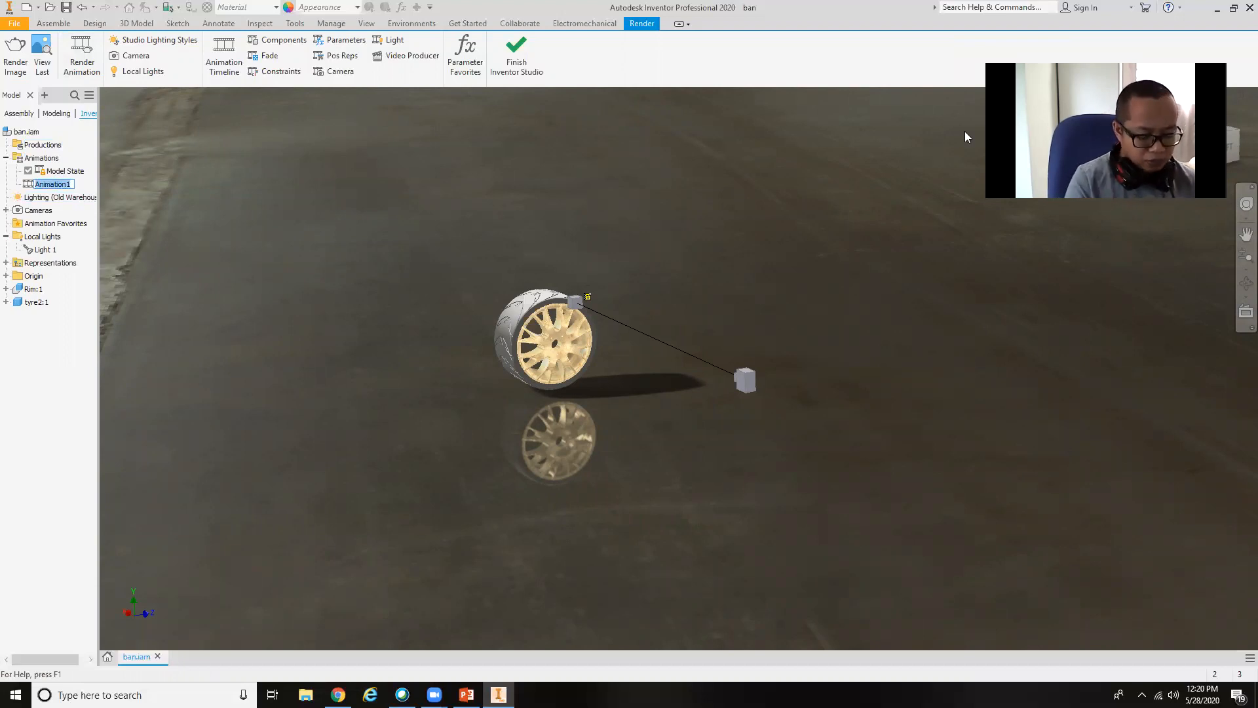
pyautogui.write('3')
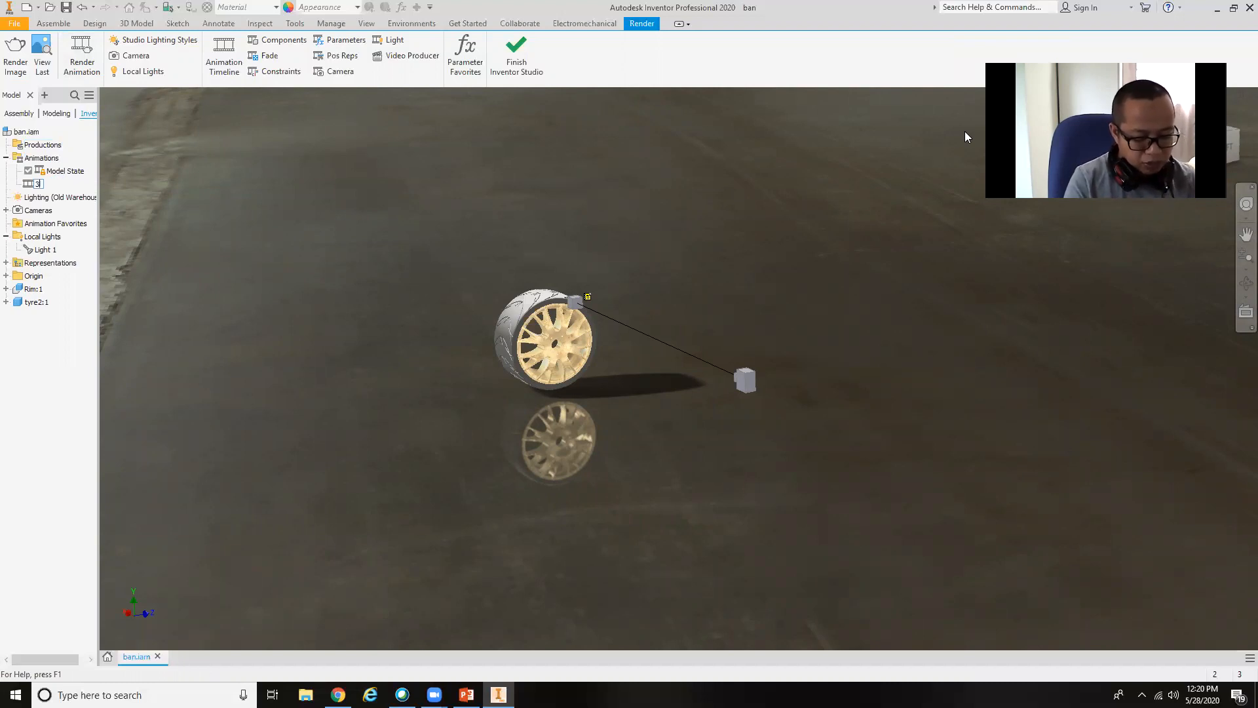
pyautogui.write('60 Camera')
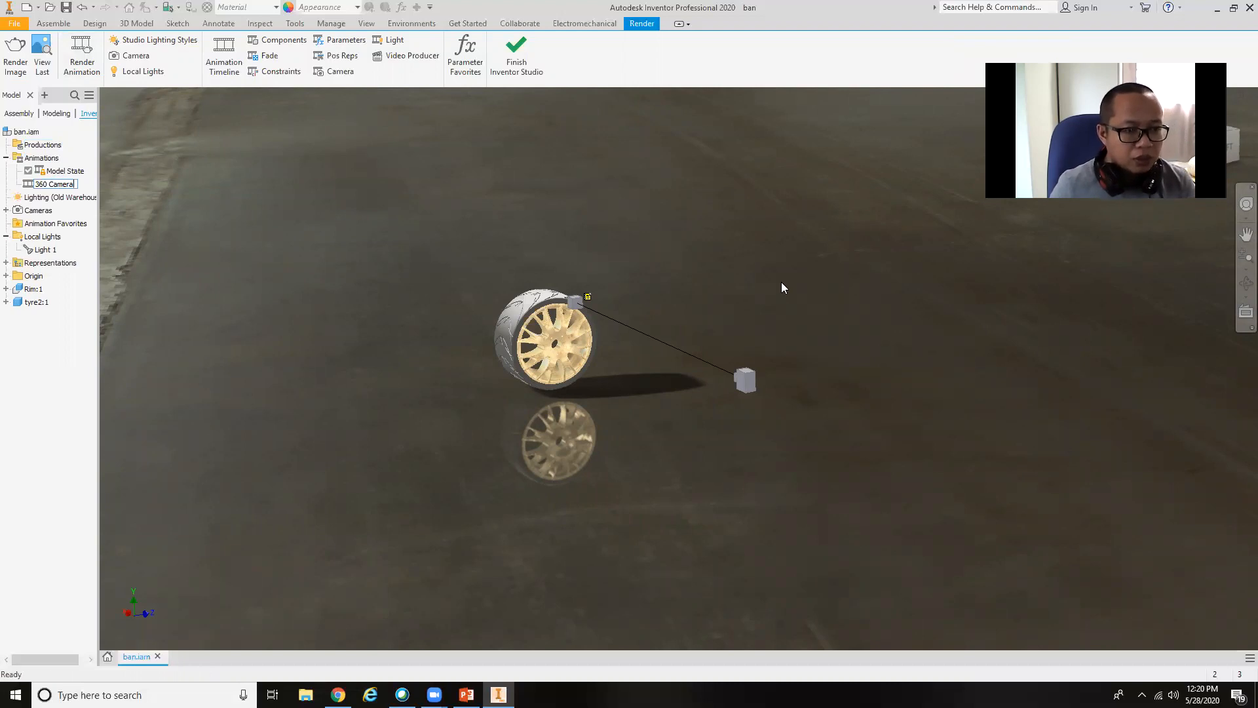
pyautogui.press('Return')
# Activate the 360 Camera animation so that its timeline opens.
pyautogui.click(53, 185)
pyautogui.rightClick(38, 188)
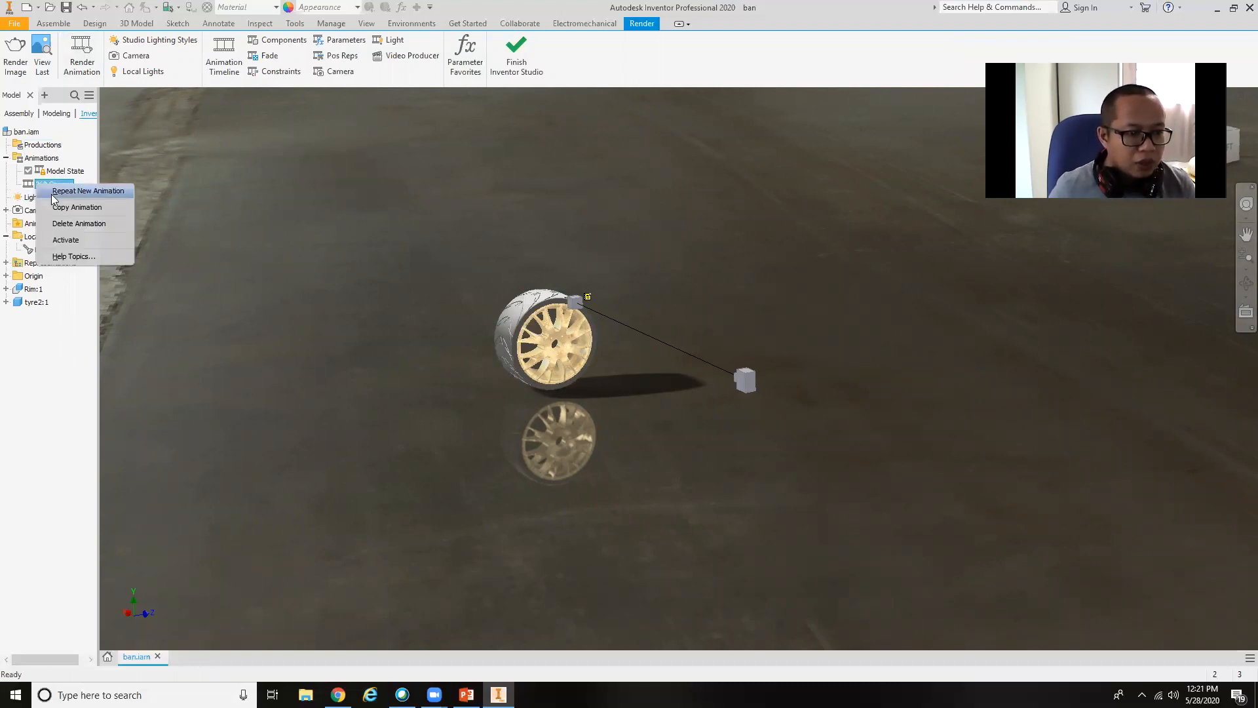
pyautogui.click(51, 396)
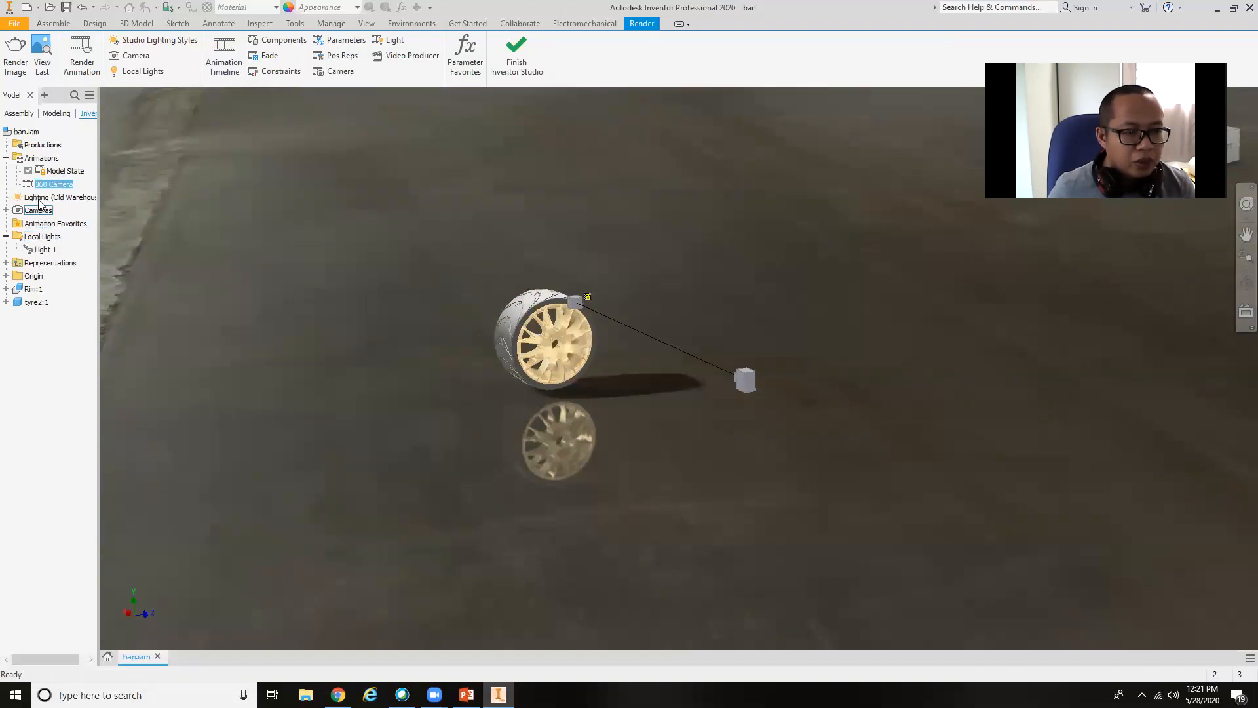
pyautogui.doubleClick(40, 184)
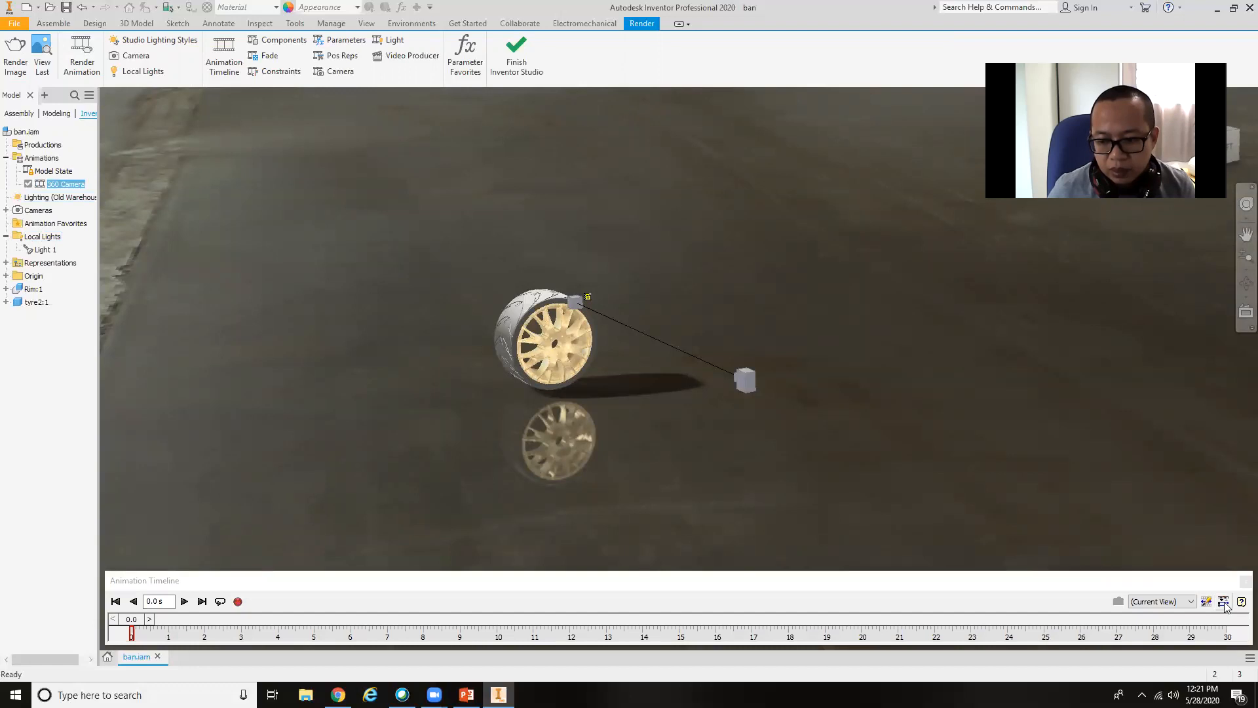
# Set the animation length to 10 seconds and expand the timeline's action editor.
pyautogui.click(1207, 601)
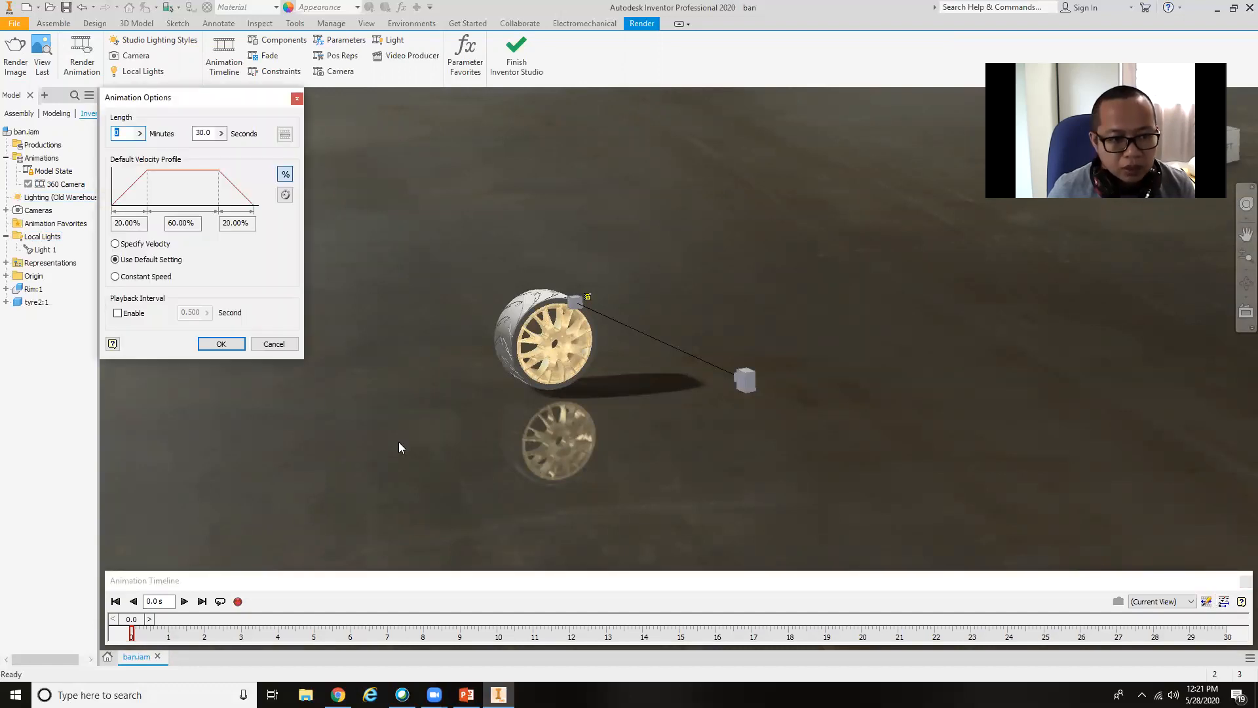
pyautogui.click(205, 131)
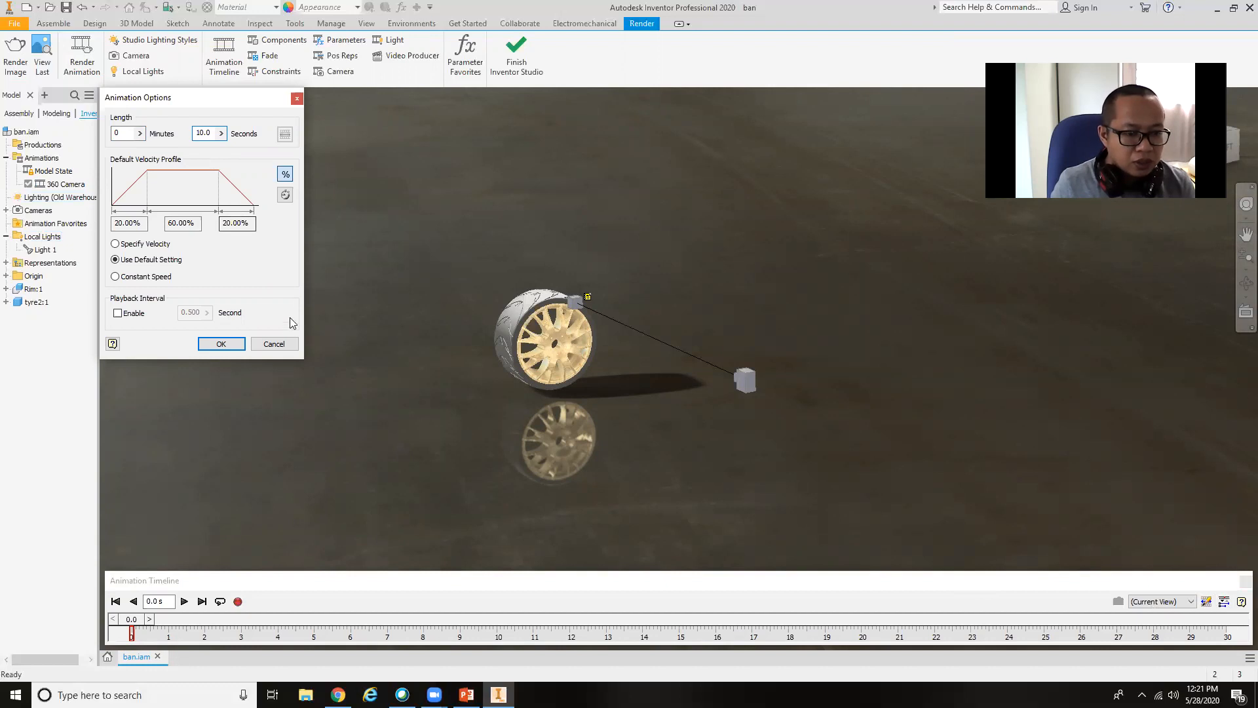
pyautogui.click(229, 344)
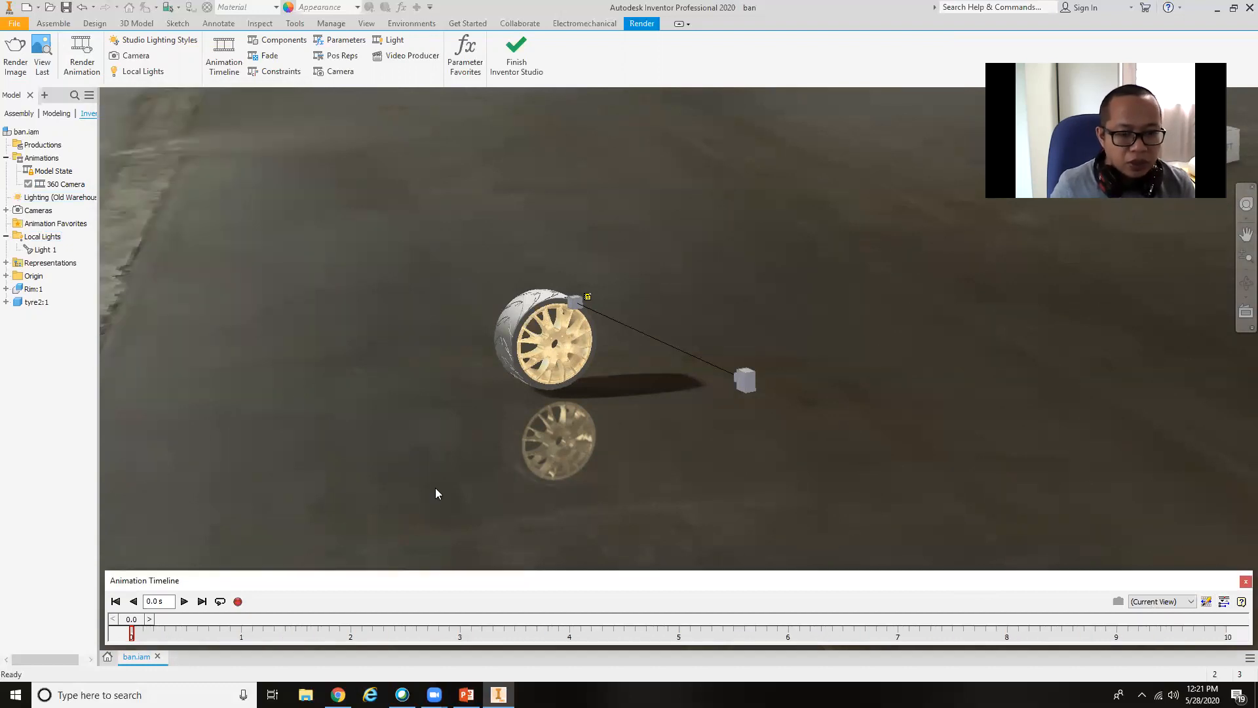
pyautogui.click(1223, 602)
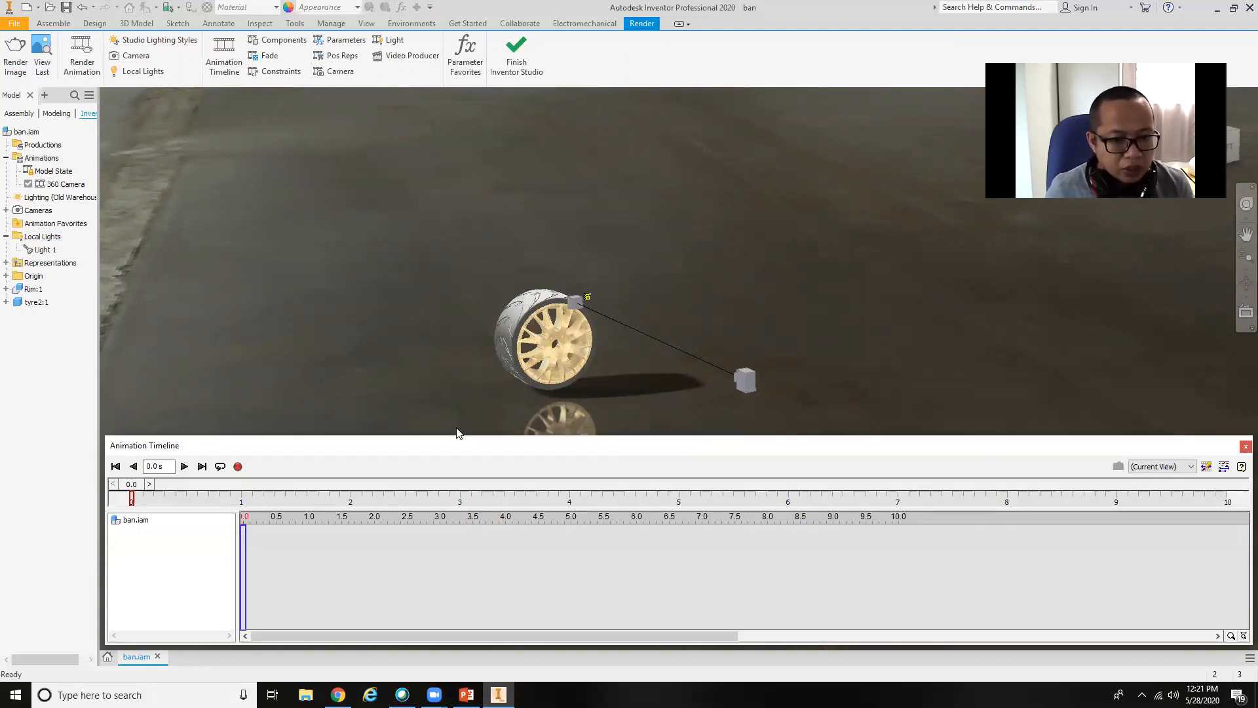
# Expand the existing cameras and start the Animate Camera command on Camera1.
pyautogui.click(59, 196)
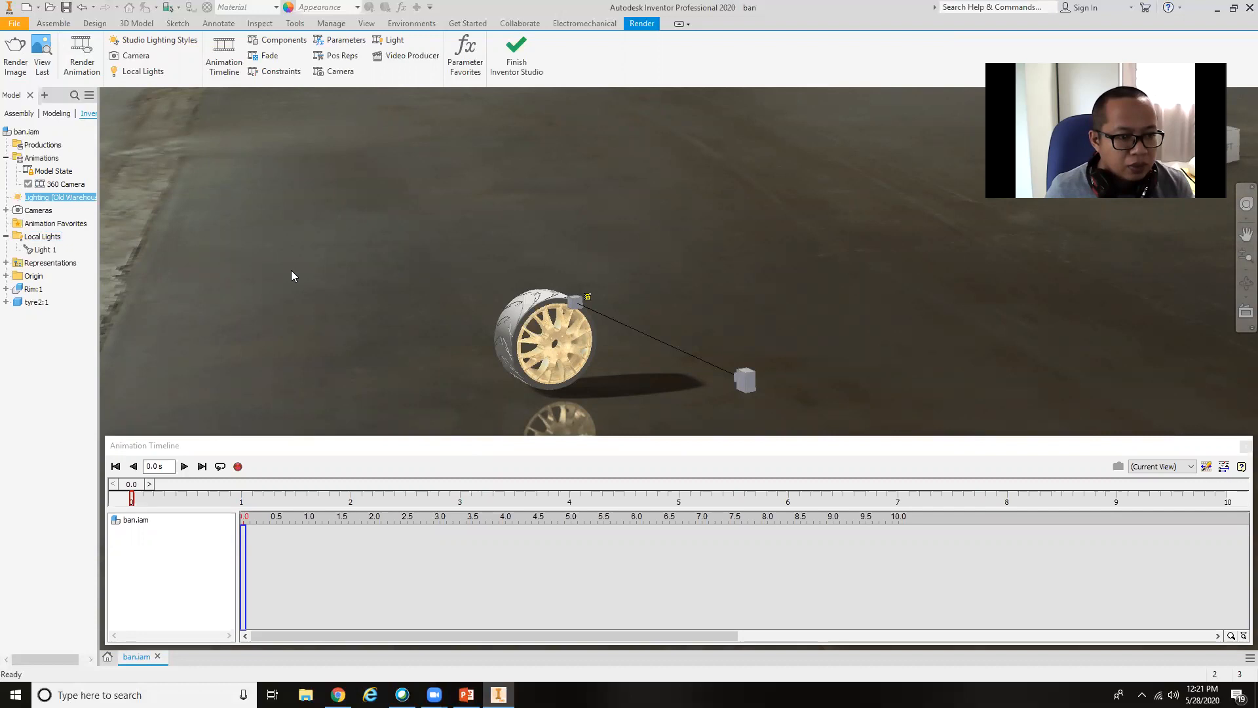
pyautogui.click(6, 210)
pyautogui.click(29, 224)
pyautogui.rightClick(29, 224)
pyautogui.click(32, 213)
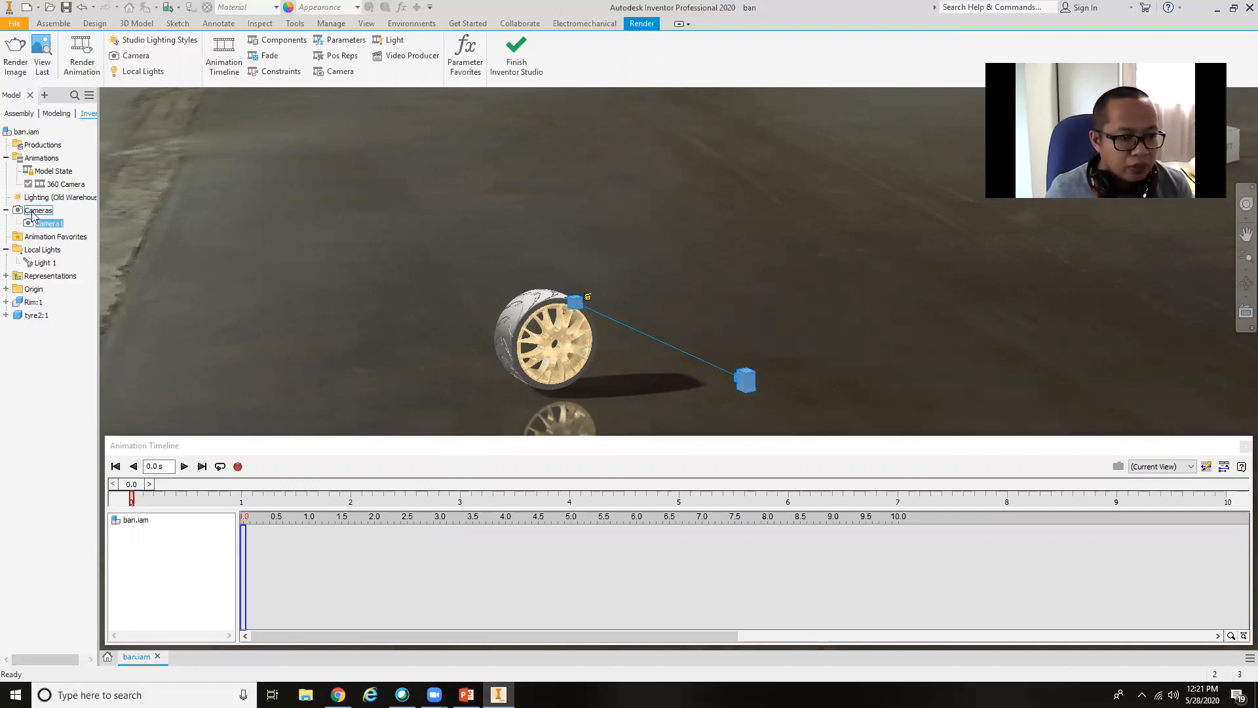
pyautogui.rightClick(32, 213)
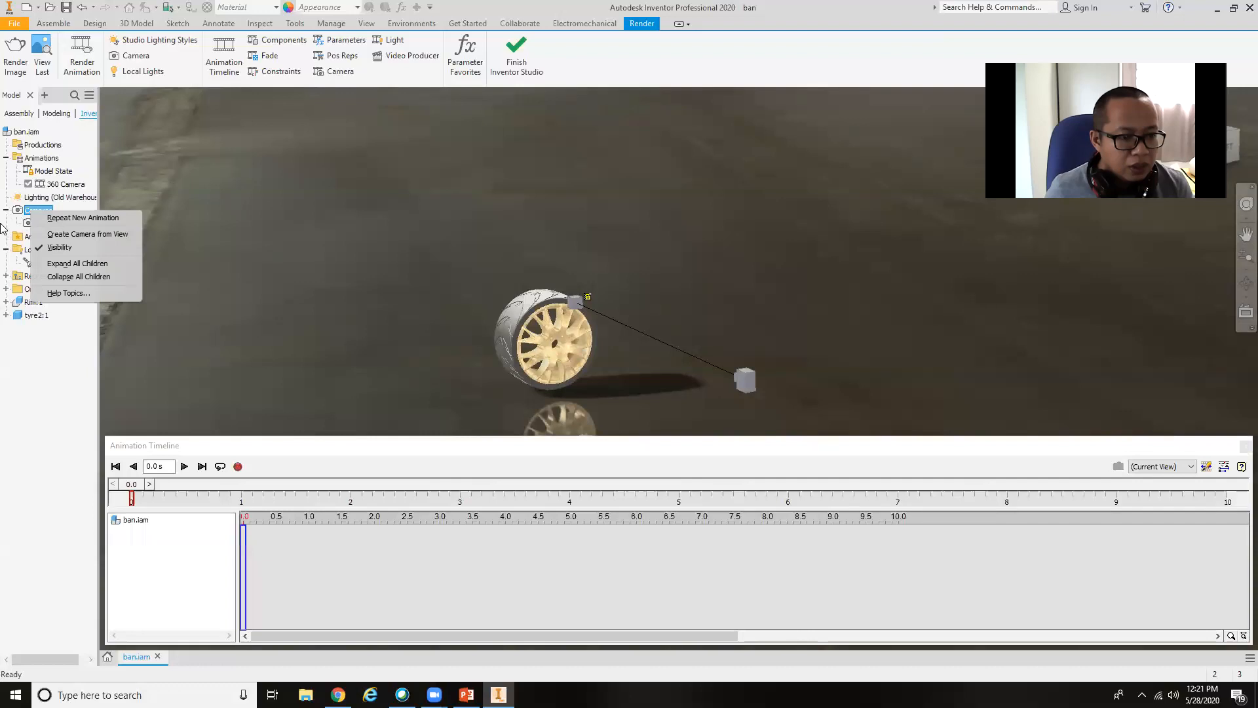
pyautogui.click(30, 223)
pyautogui.rightClick(33, 219)
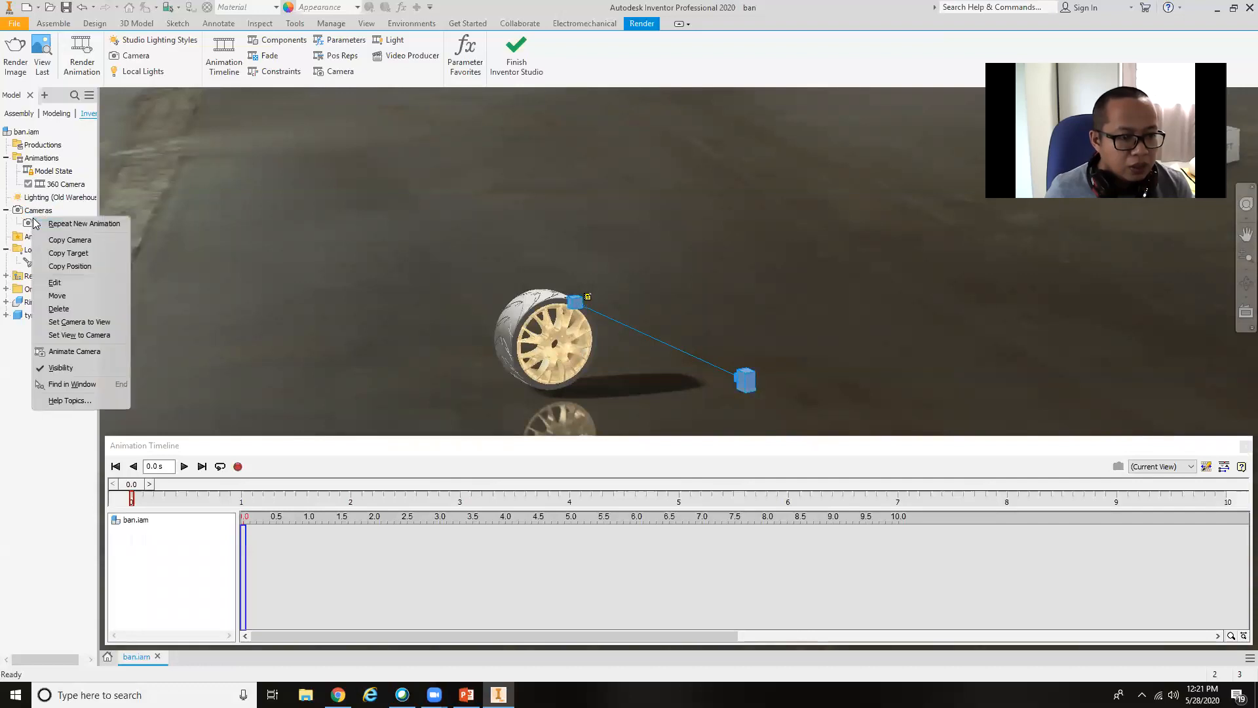
pyautogui.click(80, 352)
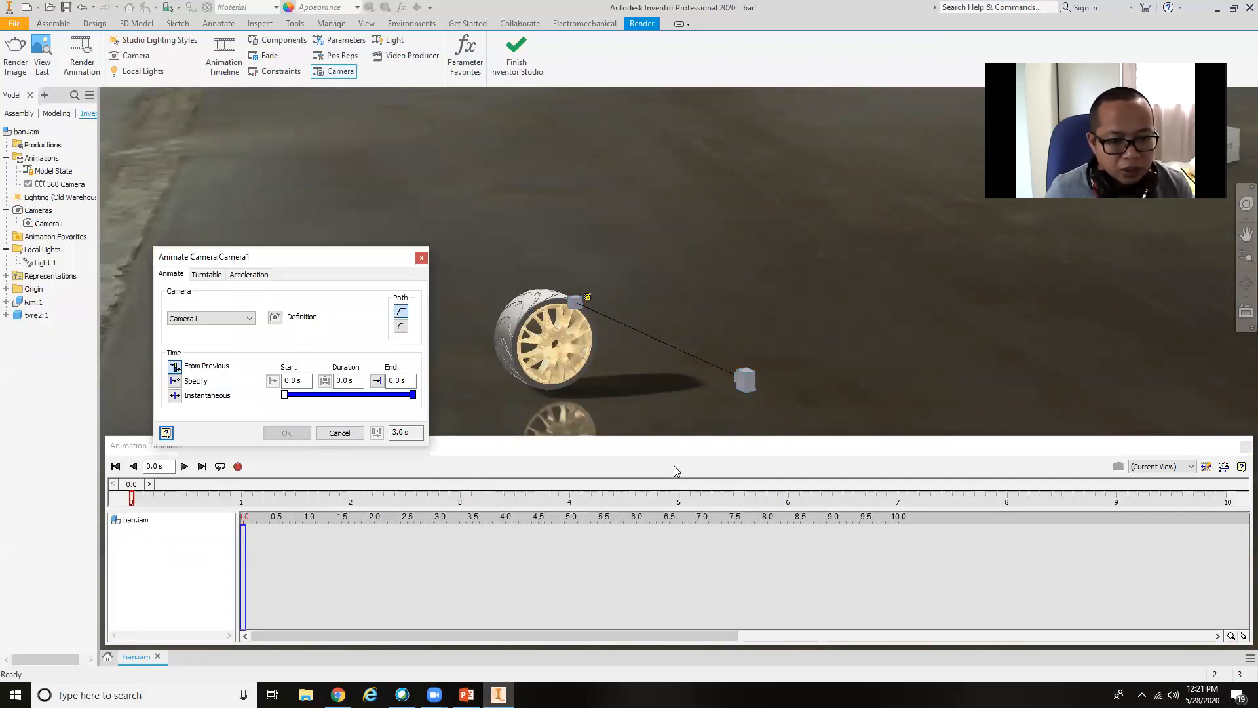
# Enable the turntable motion for Camera1 about the Y Origin axis and apply it to the animation.
pyautogui.moveTo(690, 446); pyautogui.dragTo(710, 554)
pyautogui.click(182, 326)
pyautogui.click(208, 321)
pyautogui.click(206, 274)
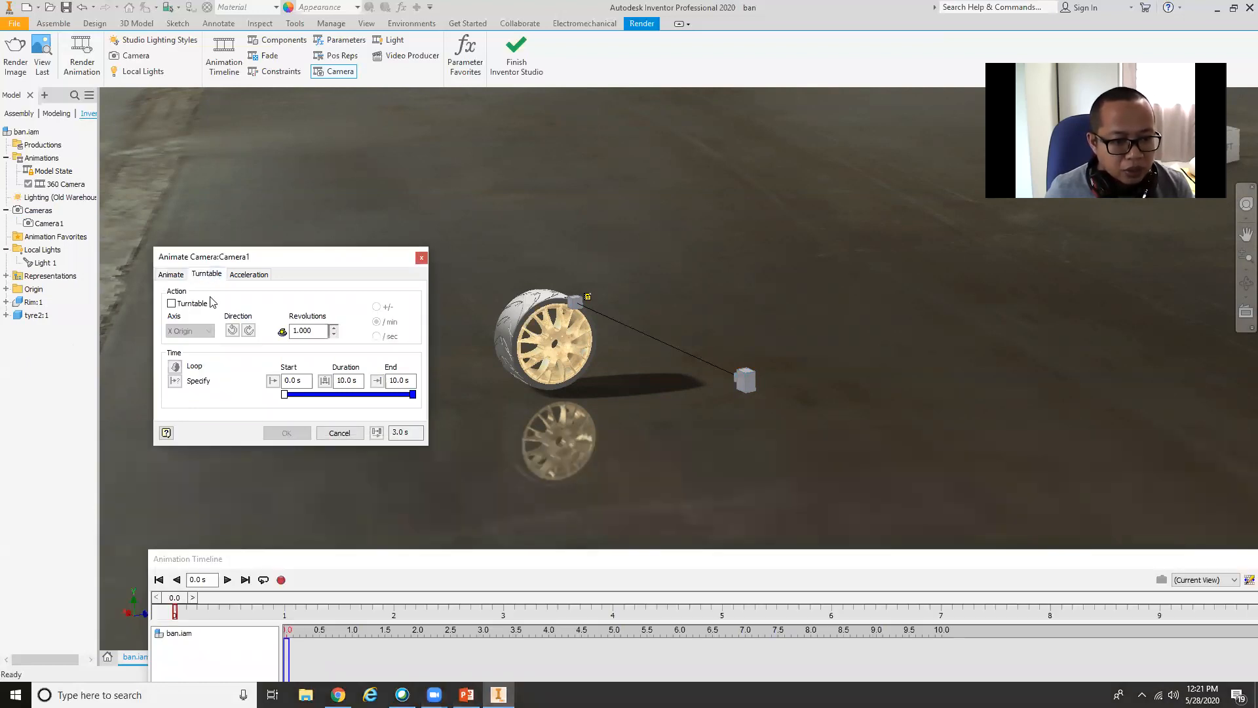
pyautogui.click(172, 304)
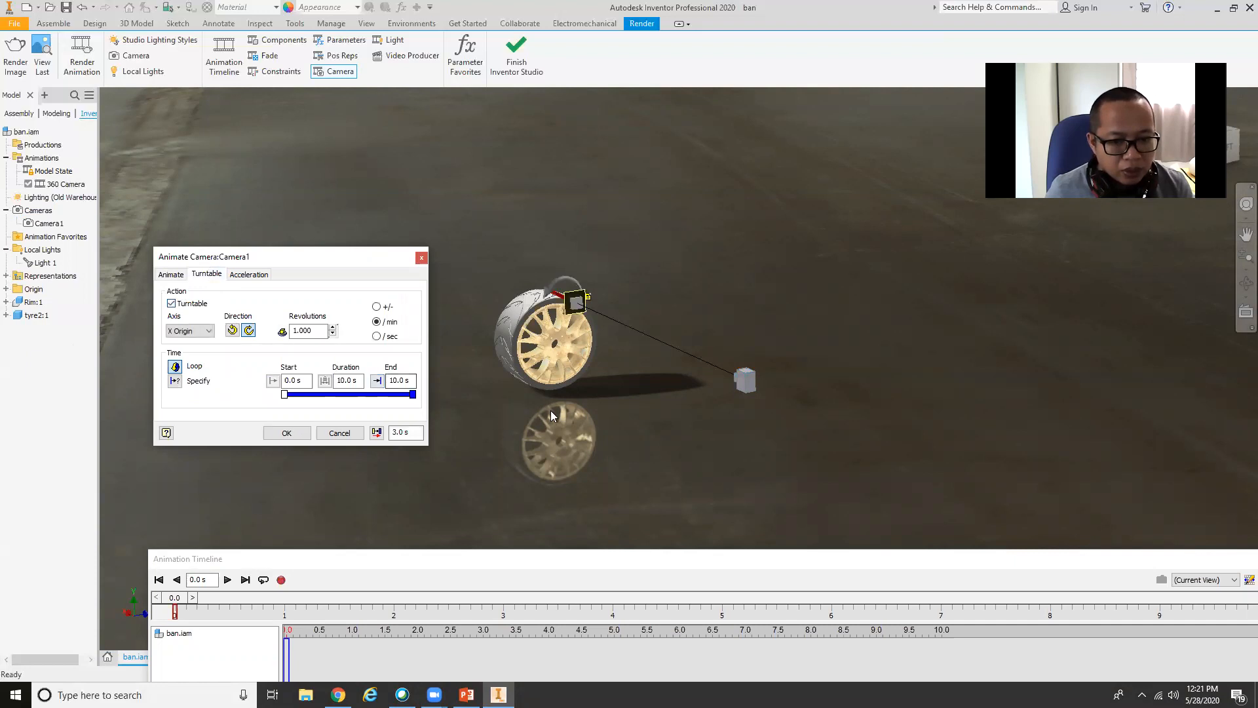
pyautogui.click(197, 330)
pyautogui.click(188, 352)
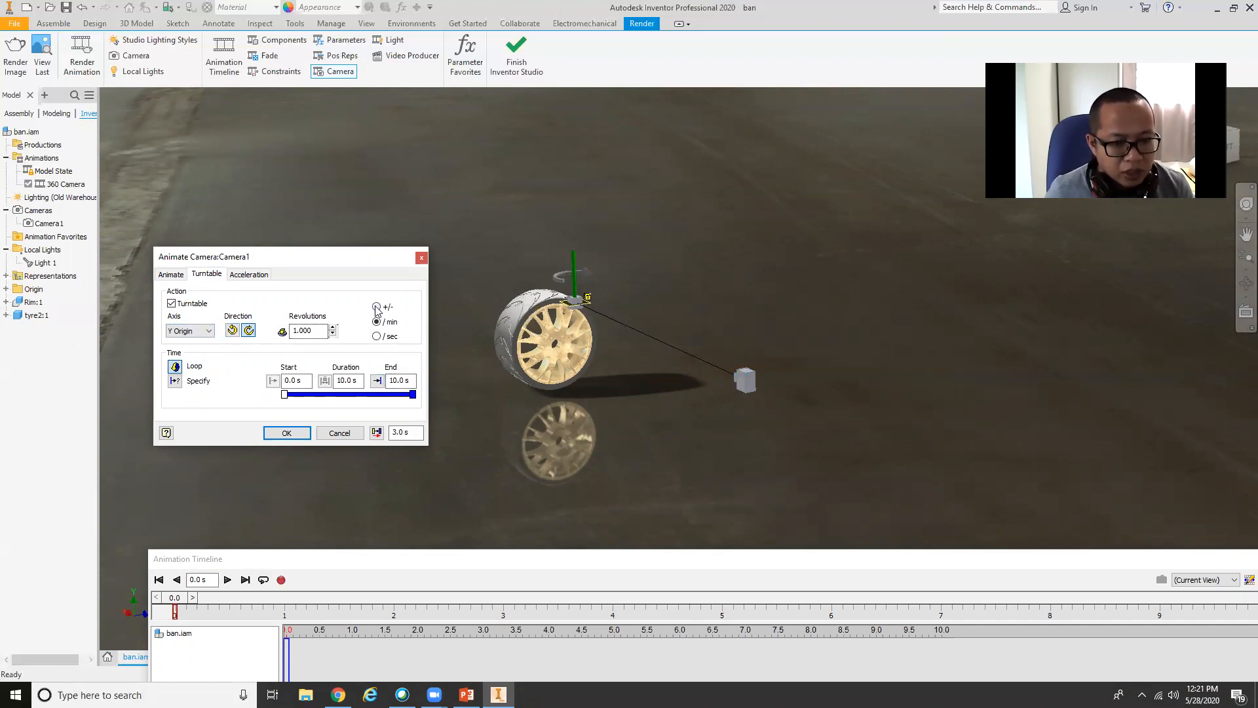
pyautogui.click(284, 431)
# Return the animation timeline to 0.0 s and play the Camera1 turntable motion.
pyautogui.moveTo(465, 561); pyautogui.dragTo(419, 507)
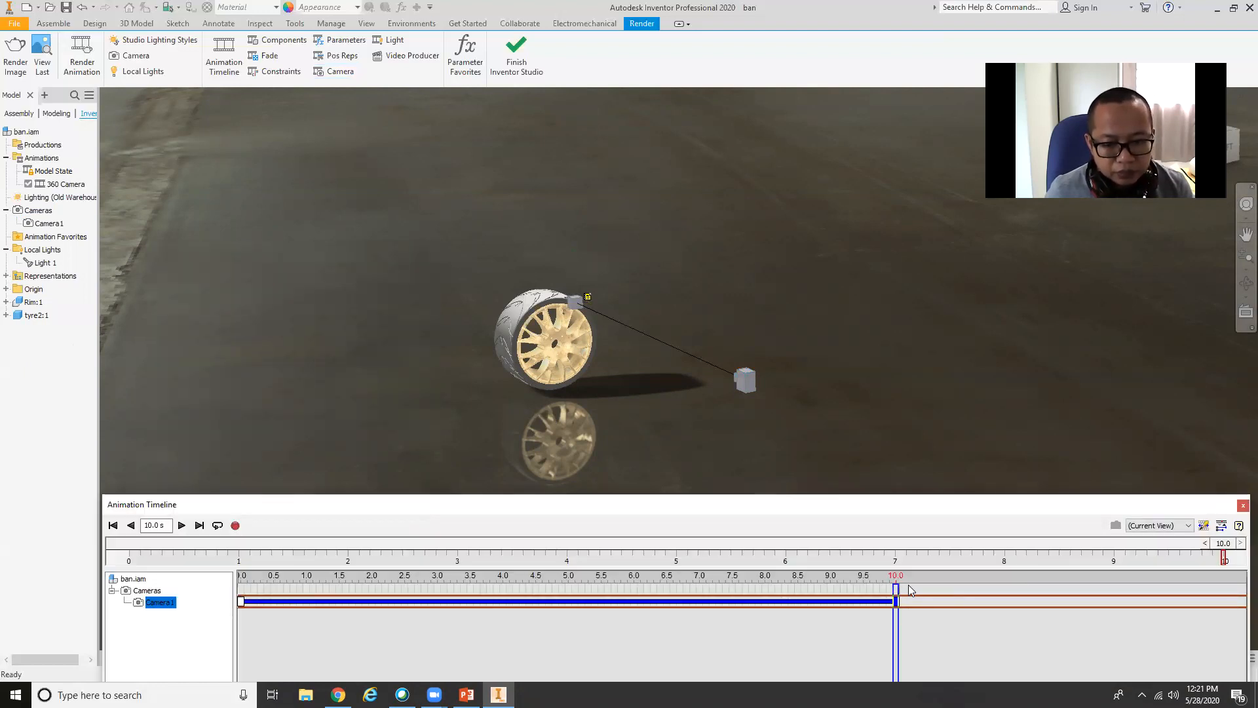
pyautogui.moveTo(892, 588); pyautogui.dragTo(241, 587)
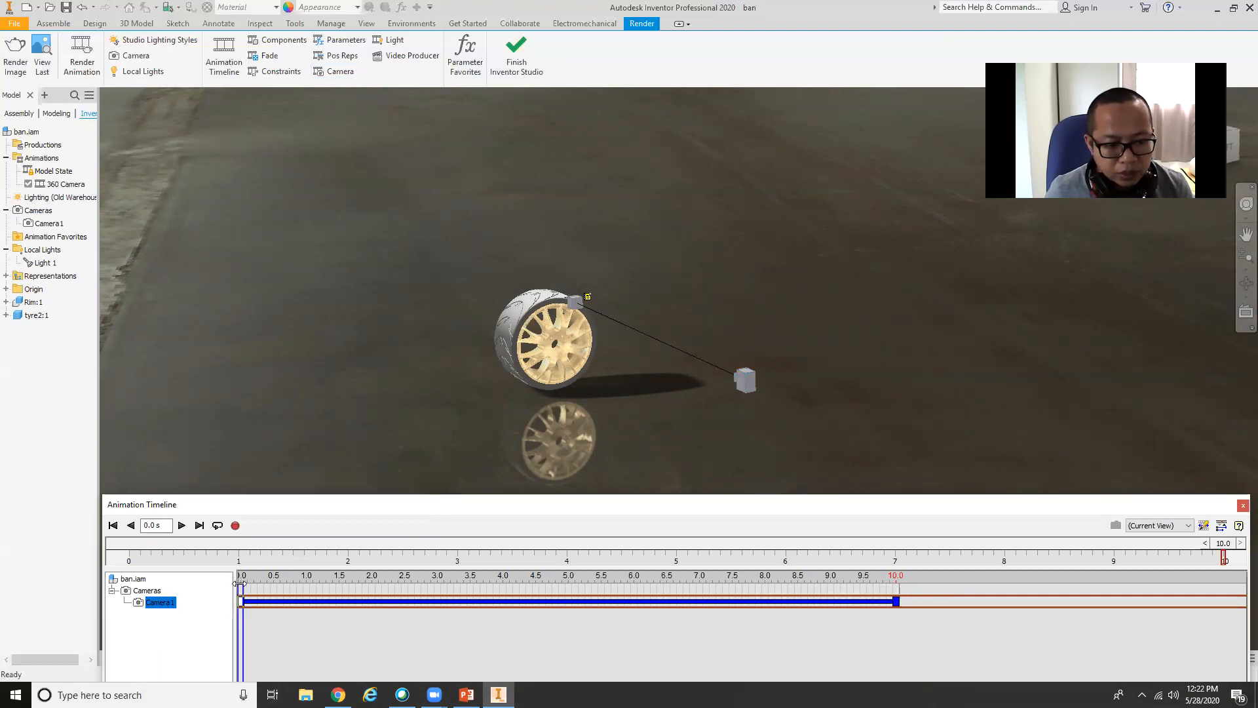
pyautogui.click(180, 525)
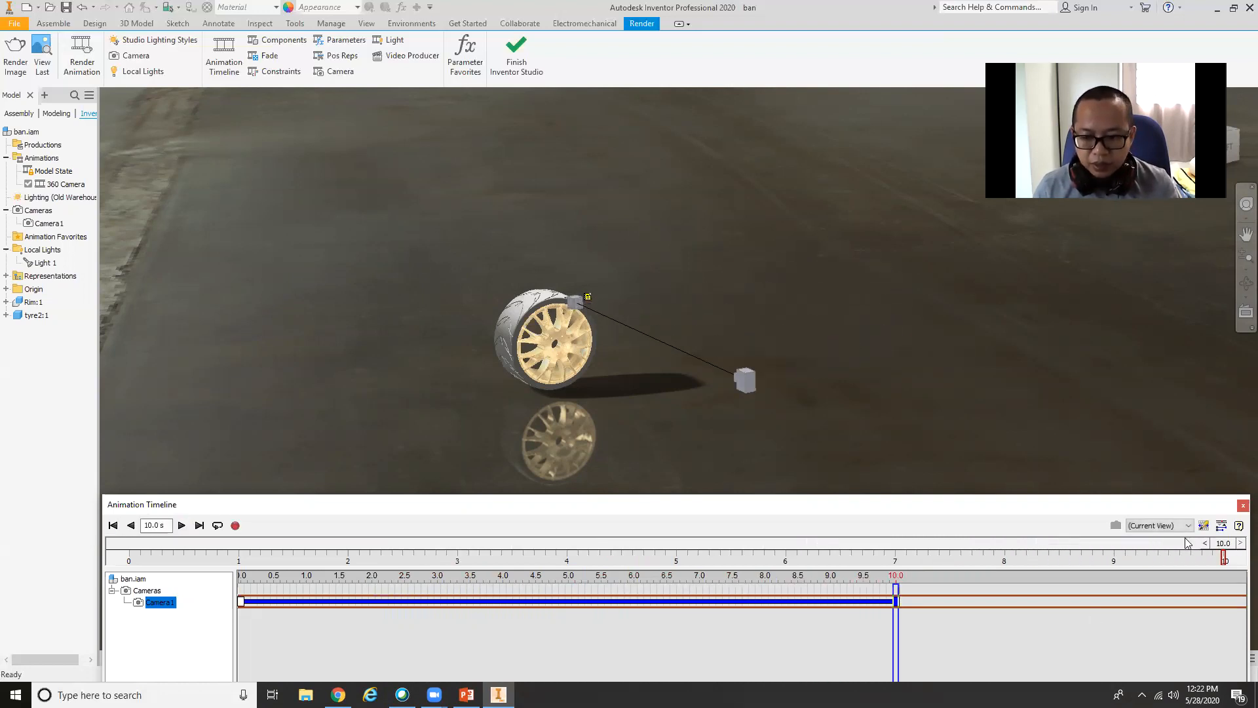
# Edit Camera1 by moving its position upward and farther back from the wheel, and apply the new placement.
pyautogui.click(743, 380)
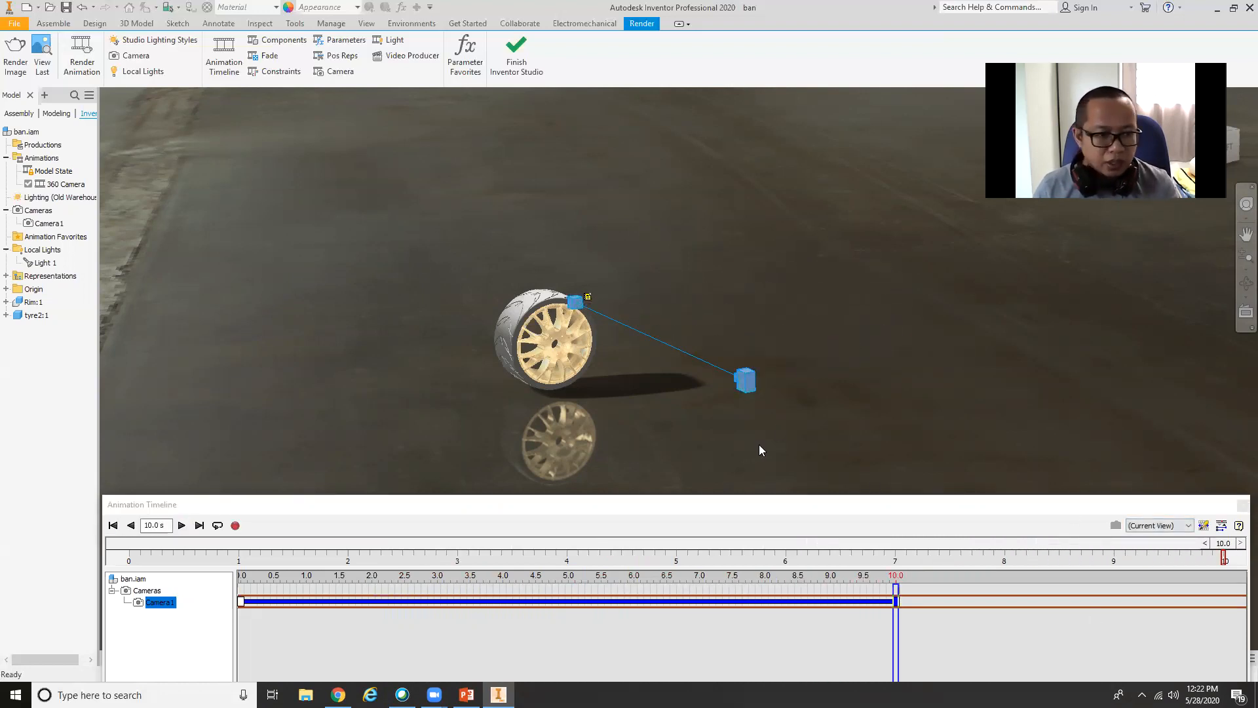
pyautogui.rightClick(71, 185)
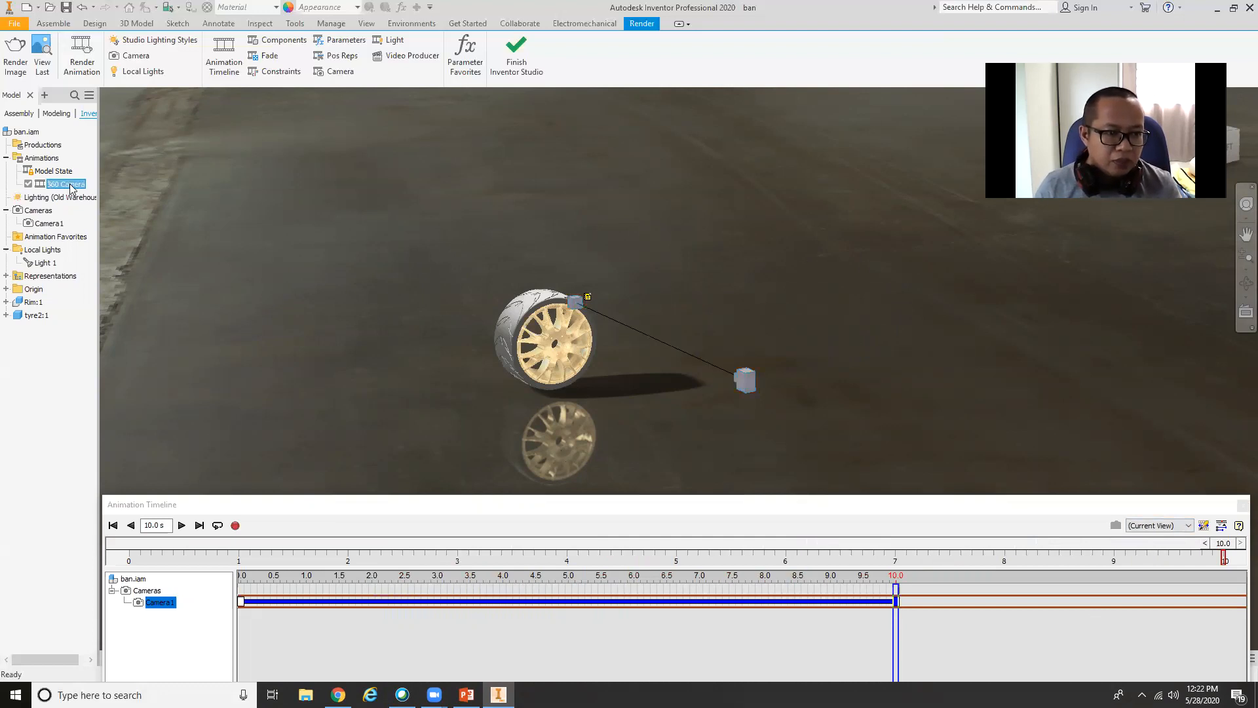
pyautogui.click(767, 406)
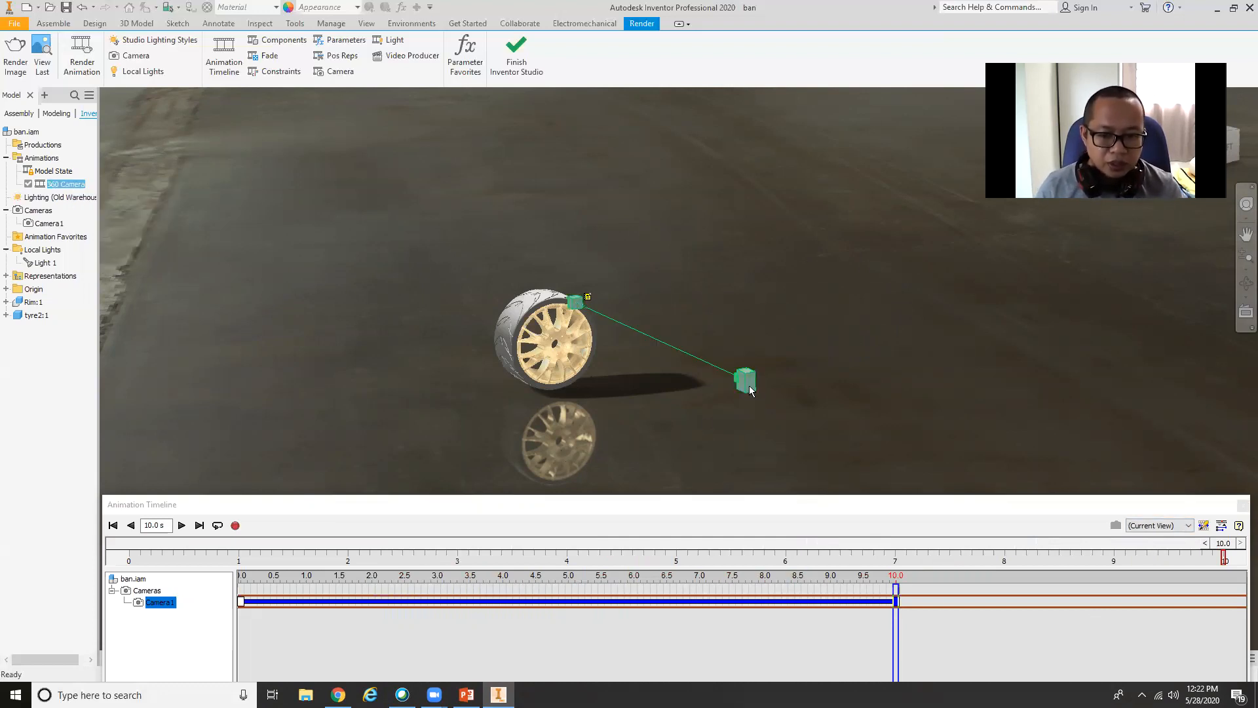
pyautogui.rightClick(747, 386)
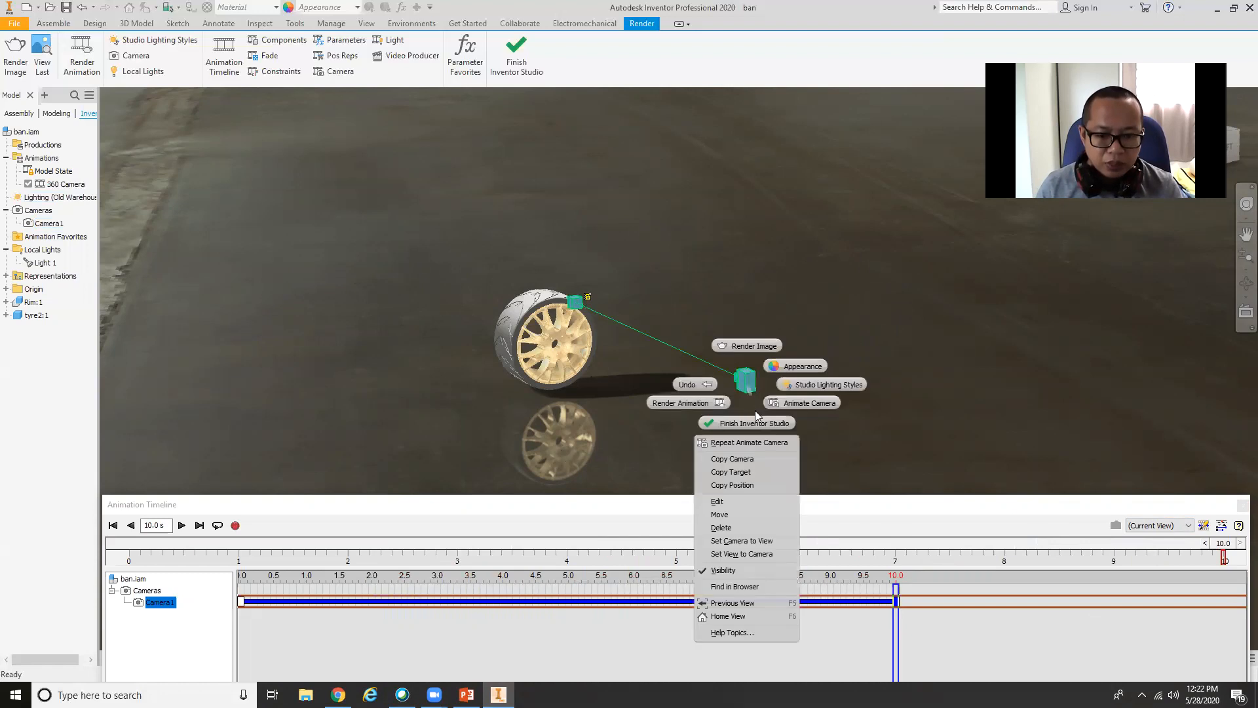
pyautogui.click(760, 502)
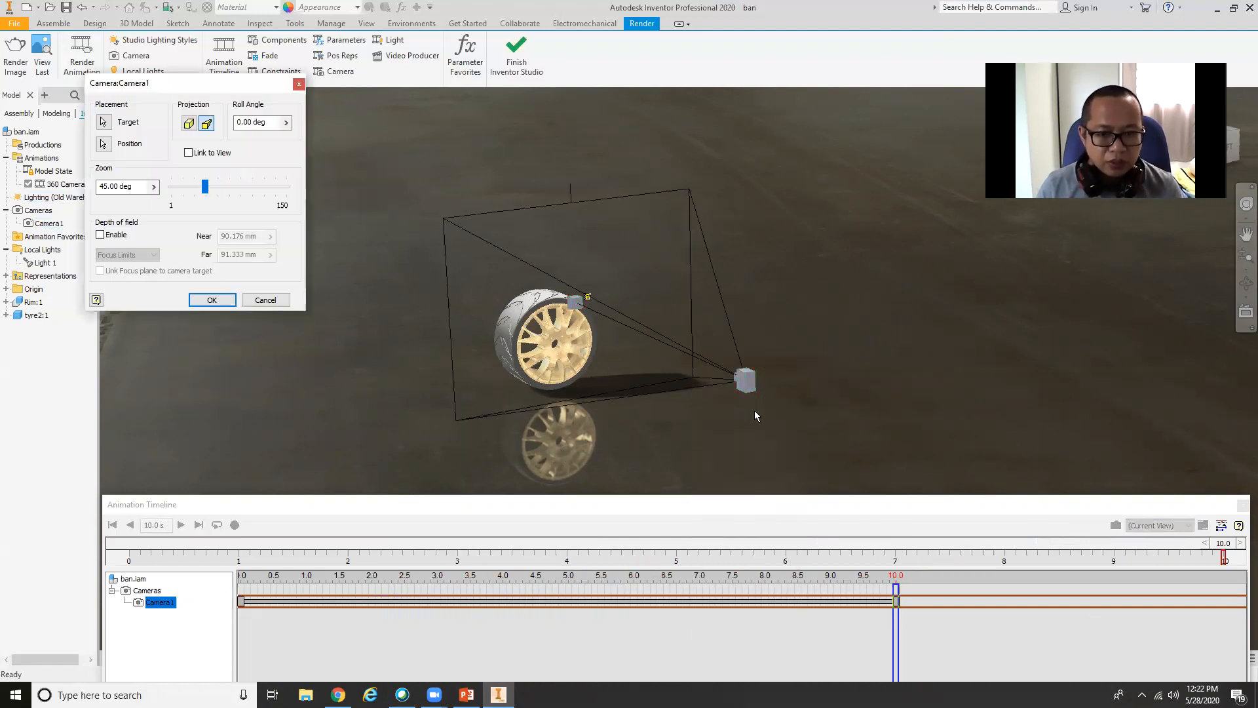
pyautogui.keyDown('shift'); pyautogui.moveTo(769, 418); pyautogui.dragTo(509, 412, button='middle'); pyautogui.keyUp('shift')
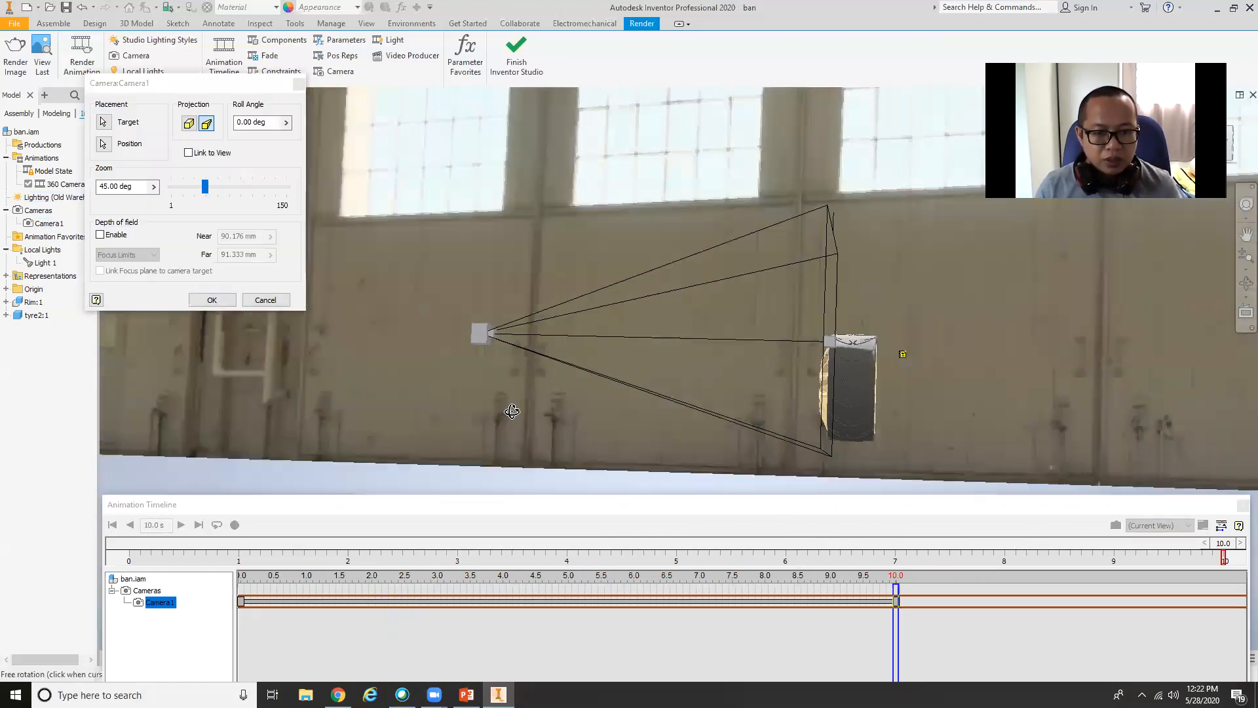
pyautogui.click(485, 330)
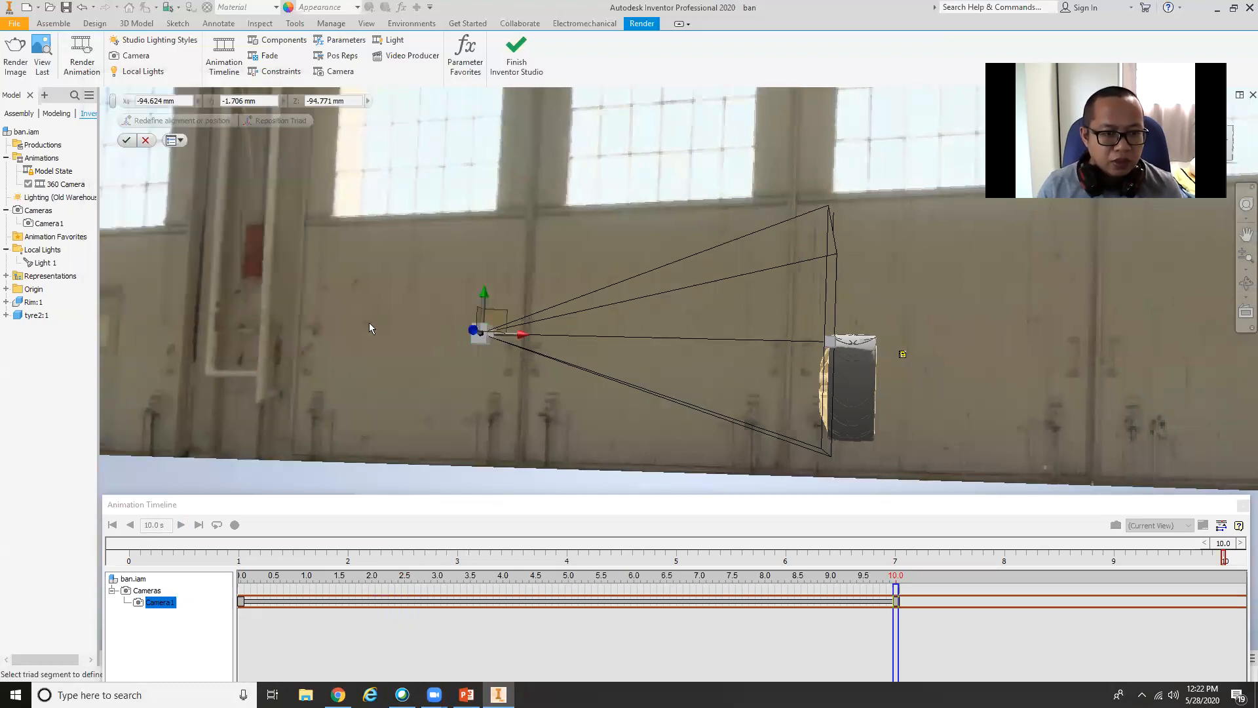
pyautogui.moveTo(483, 295); pyautogui.dragTo(467, 221)
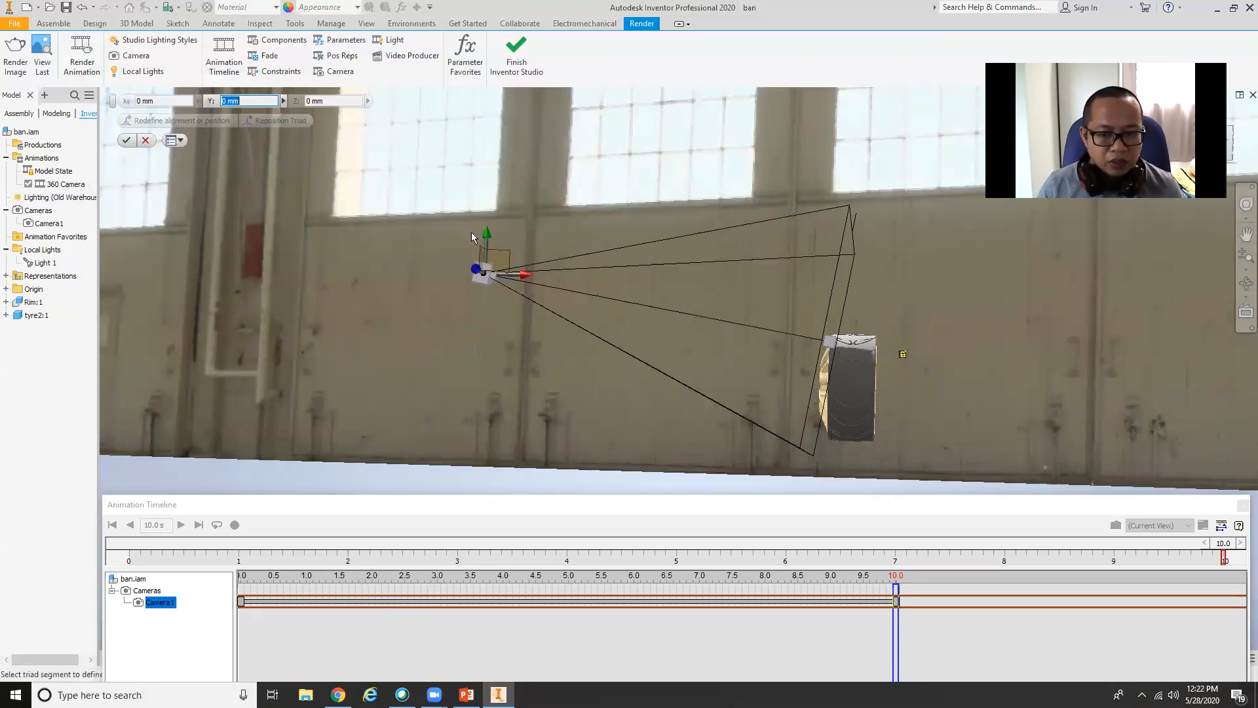
pyautogui.moveTo(529, 275); pyautogui.dragTo(312, 269)
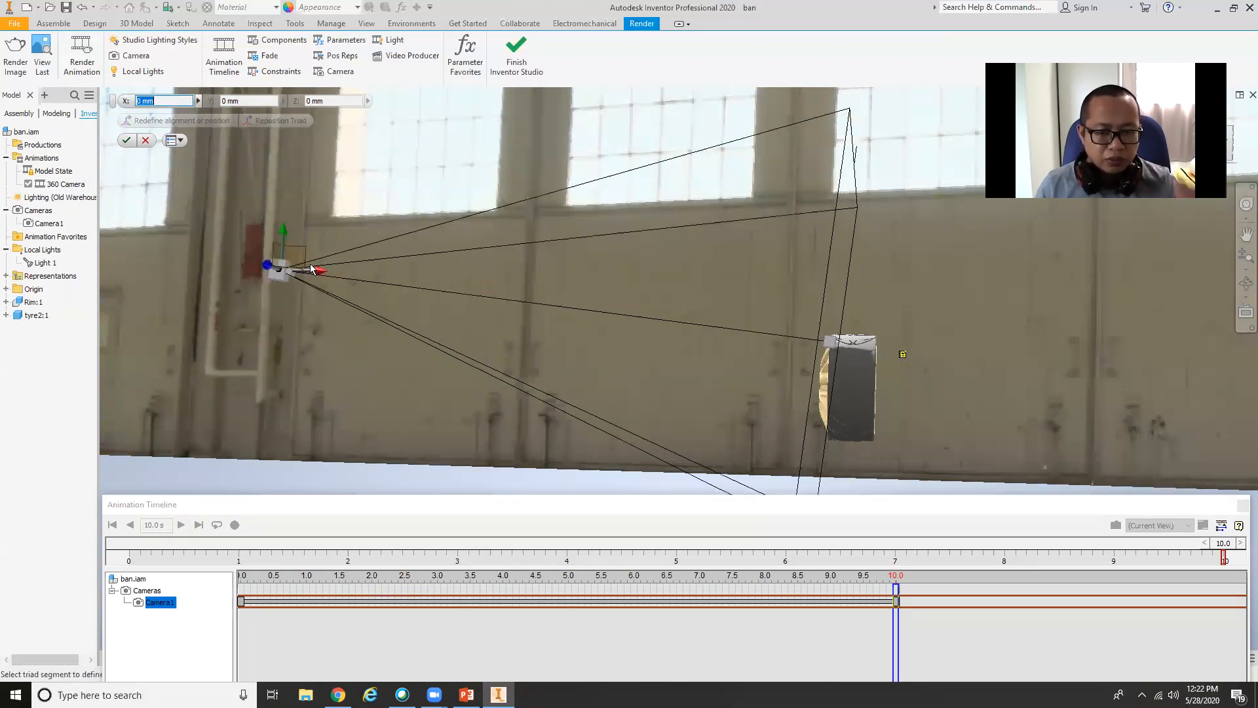
pyautogui.click(126, 141)
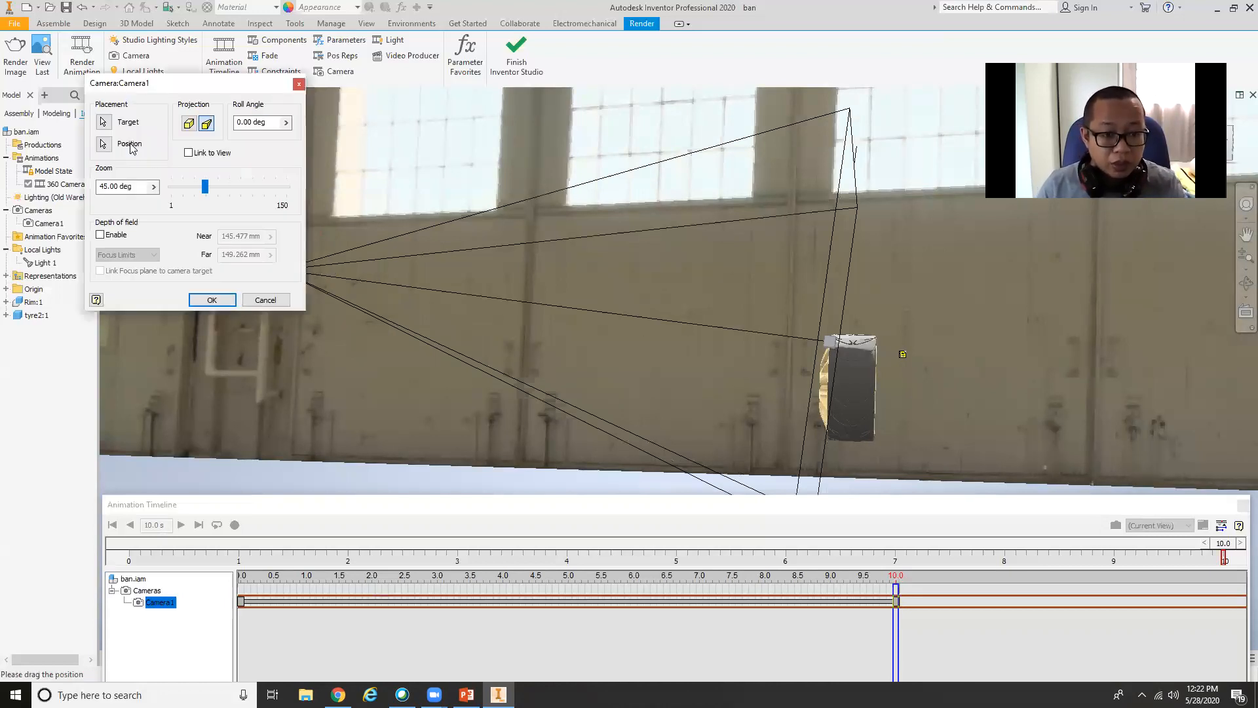
pyautogui.click(231, 300)
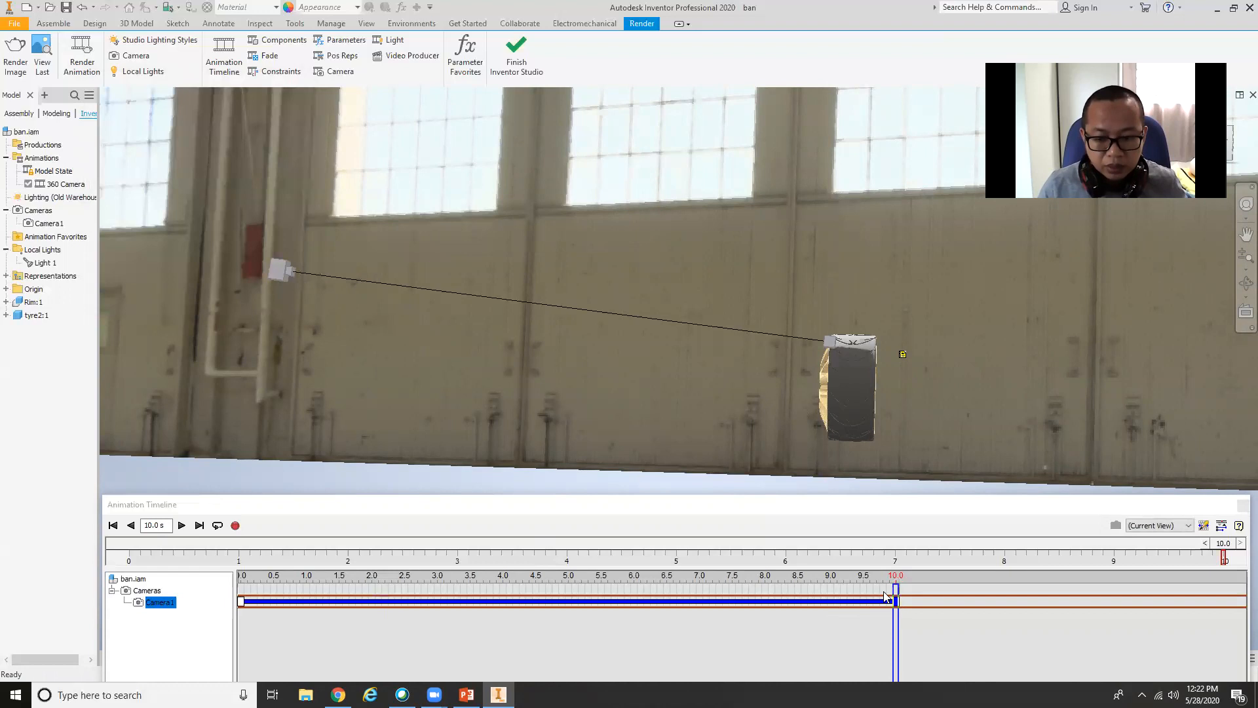
# Return the animation timeline to 0.0 s and select Camera1 as the timeline's viewing camera.
pyautogui.moveTo(892, 589); pyautogui.dragTo(239, 588)
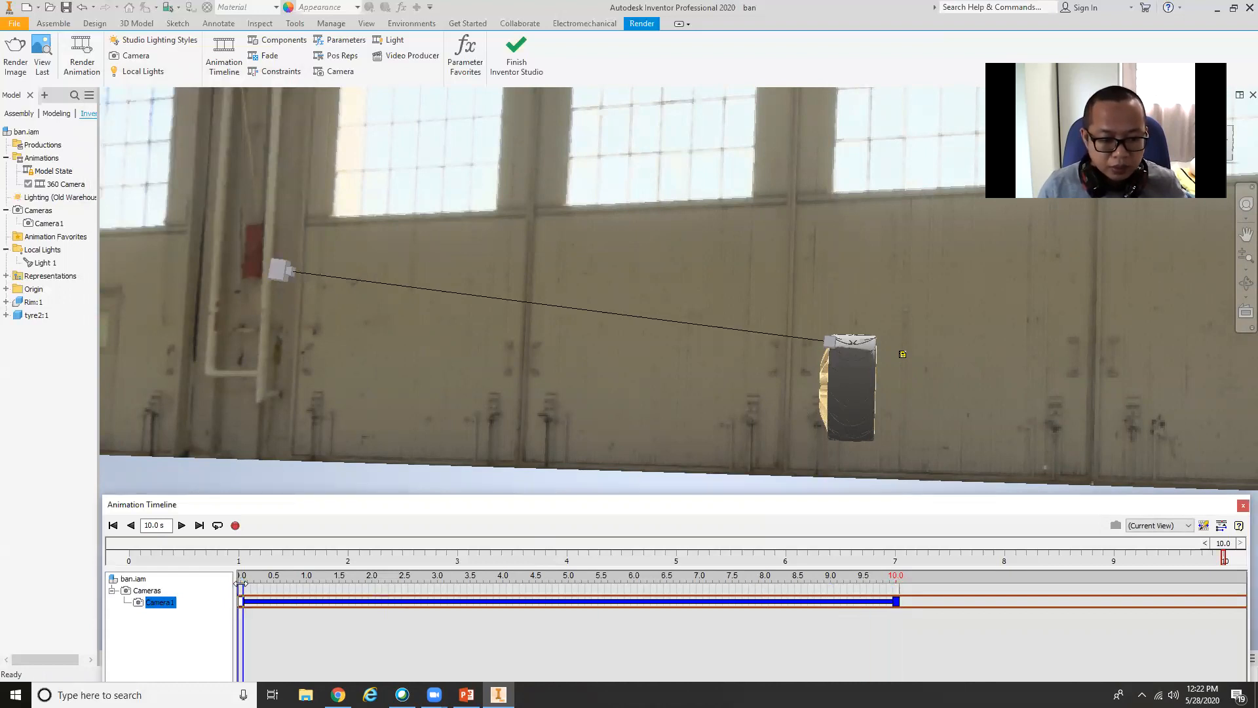
pyautogui.click(1173, 525)
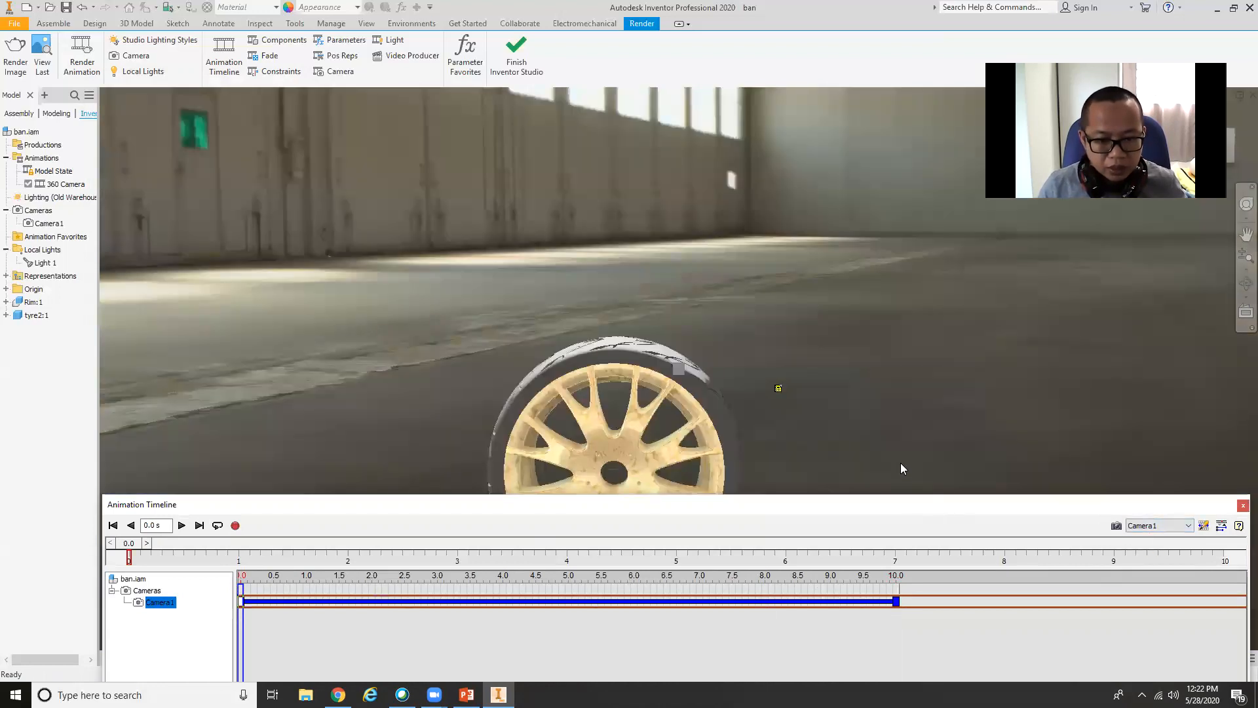
pyautogui.moveTo(900, 463); pyautogui.dragTo(1240, 311, button='middle')
pyautogui.scroll(-3, 1227, 380)
pyautogui.scroll(6, 1101, 417)
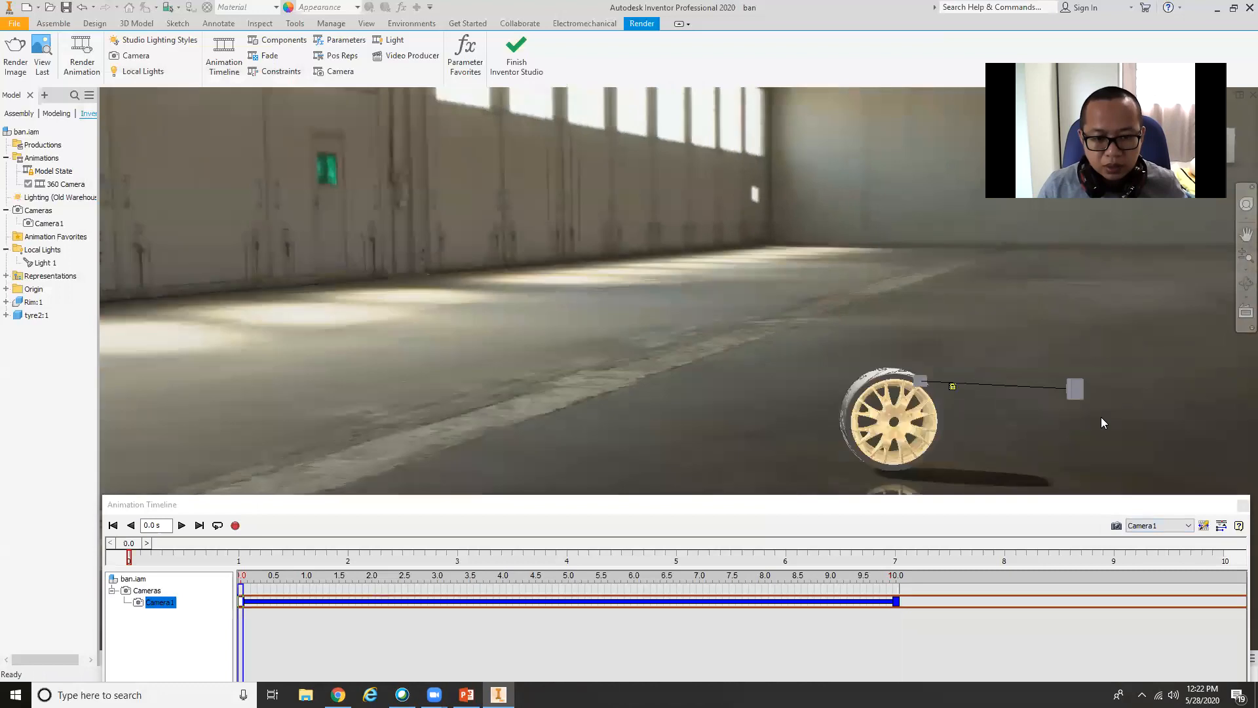
pyautogui.moveTo(882, 395); pyautogui.dragTo(726, 256, button='middle')
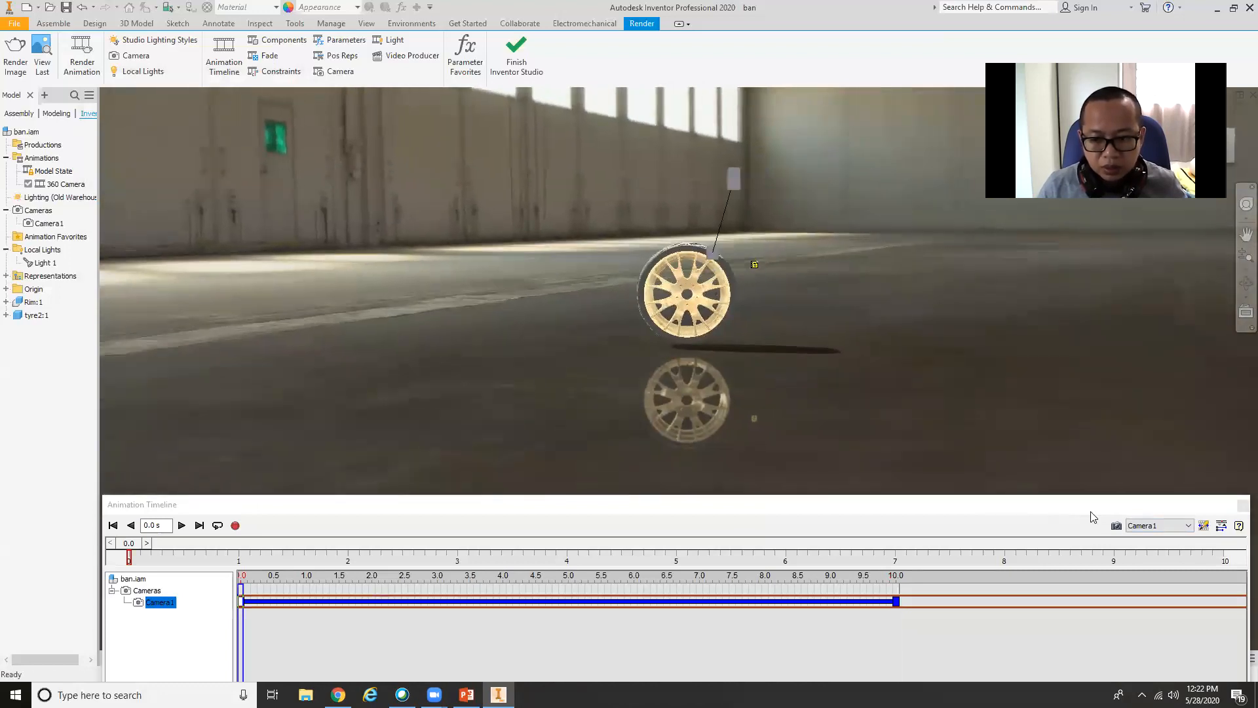
# Look through Camera1 again and play the turntable animation with the timeline lowered to reveal the whole wheel.
pyautogui.click(1172, 532)
pyautogui.click(1161, 544)
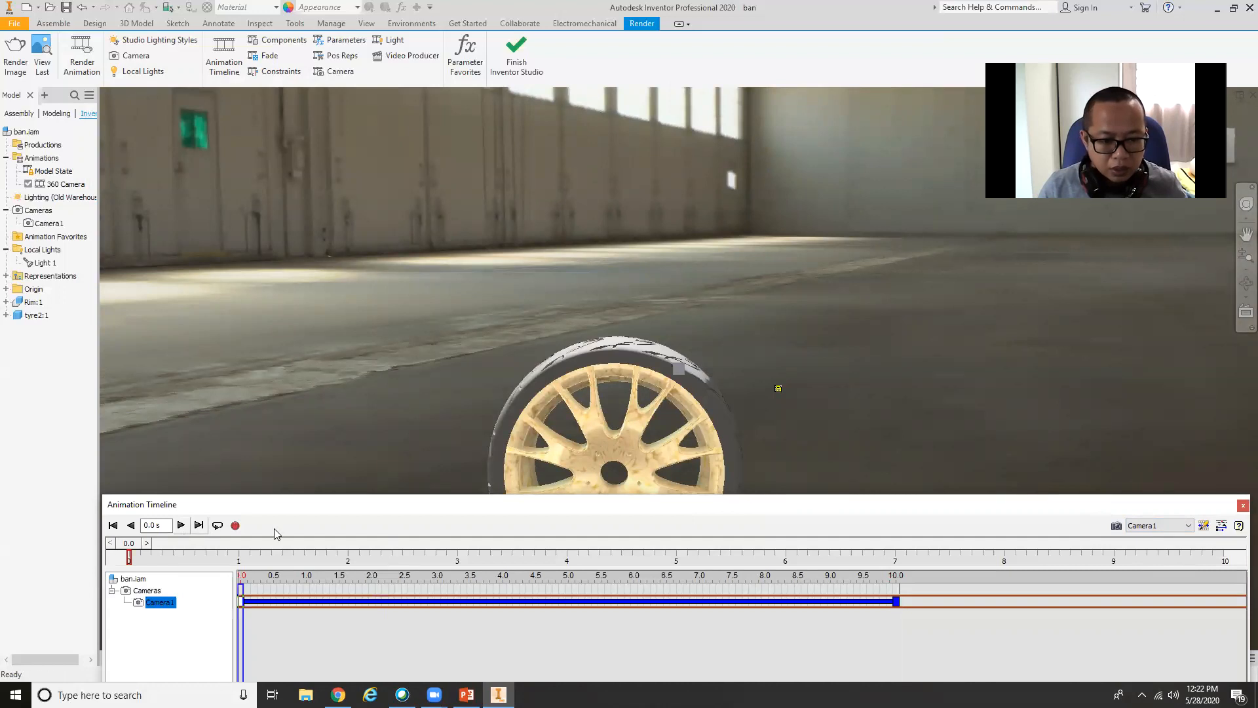
pyautogui.moveTo(460, 513); pyautogui.dragTo(456, 644)
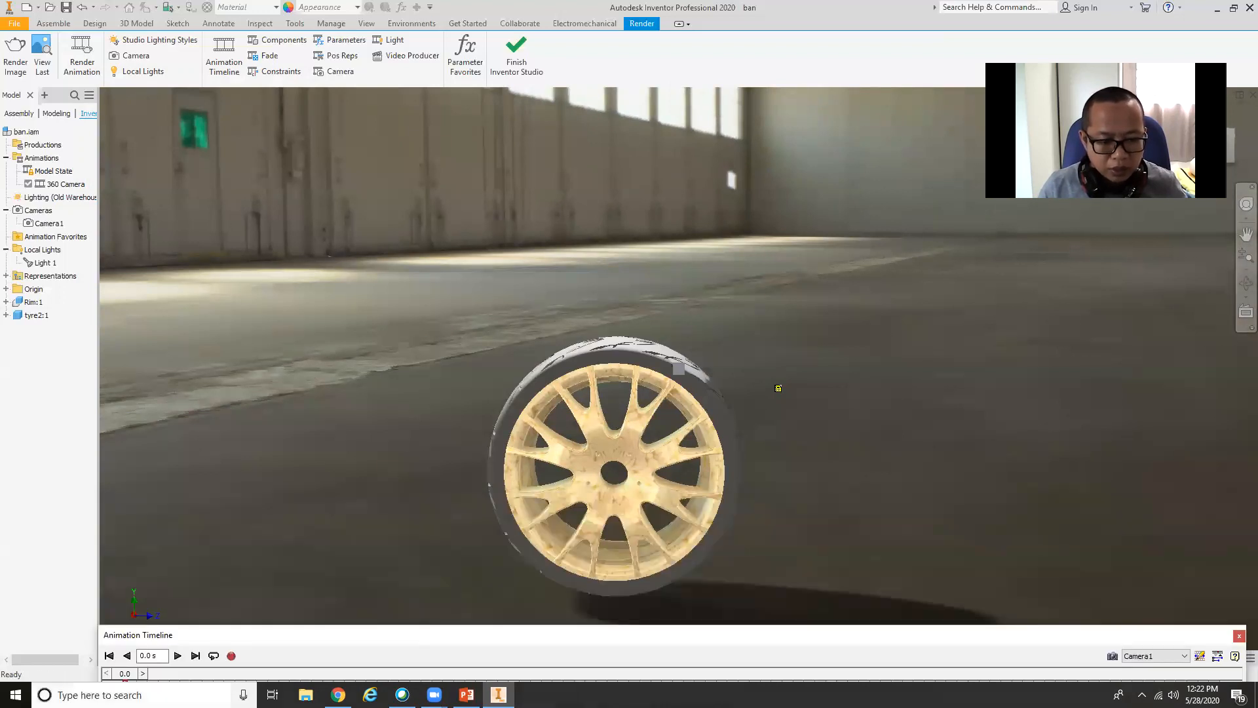
pyautogui.click(178, 656)
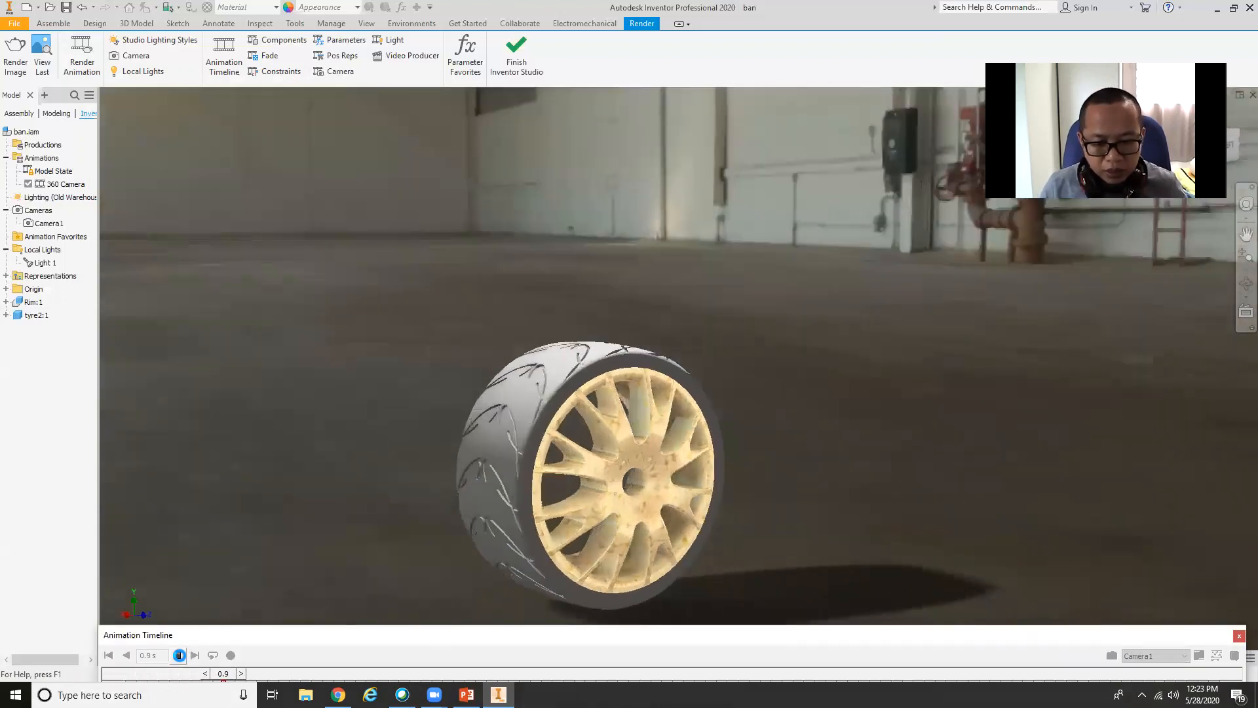